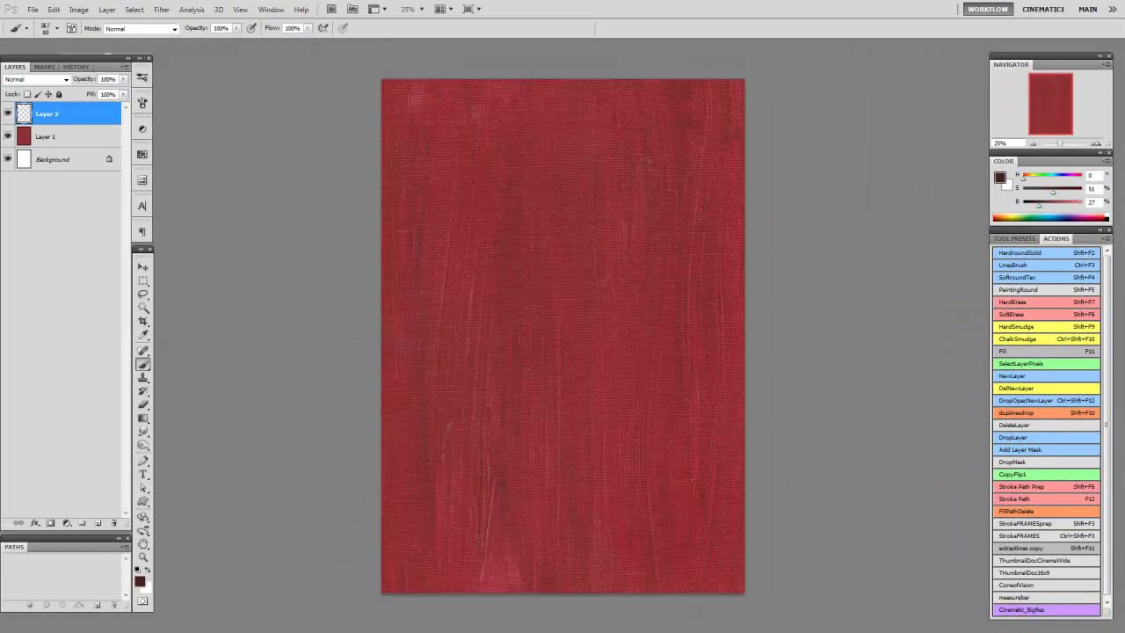
Step: Paint a few trial dark strokes on Layer 2, then delete them
{"action": "left_click_drag", "start_coordinate": [629, 165], "coordinate": [650, 225]}
{"action": "left_click", "coordinate": [660, 250]}
{"action": "mouse_move", "coordinate": [665, 310]}
{"action": "left_mouse_down"}
{"action": "mouse_move", "coordinate": [609, 513]}
{"action": "mouse_move", "coordinate": [494, 512]}
{"action": "left_mouse_up"}
{"action": "left_click_drag", "start_coordinate": [402, 444], "coordinate": [527, 508]}
{"action": "key", "text": "Delete"}
Step: With a smaller brush, sketch the face profile, hair strokes, brow line, brow arc and nose tip
{"action": "key", "text": "bracketleft"}
{"action": "key", "text": "bracketleft"}
{"action": "key", "text": "bracketleft"}
{"action": "left_click_drag", "start_coordinate": [640, 165], "coordinate": [668, 245]}
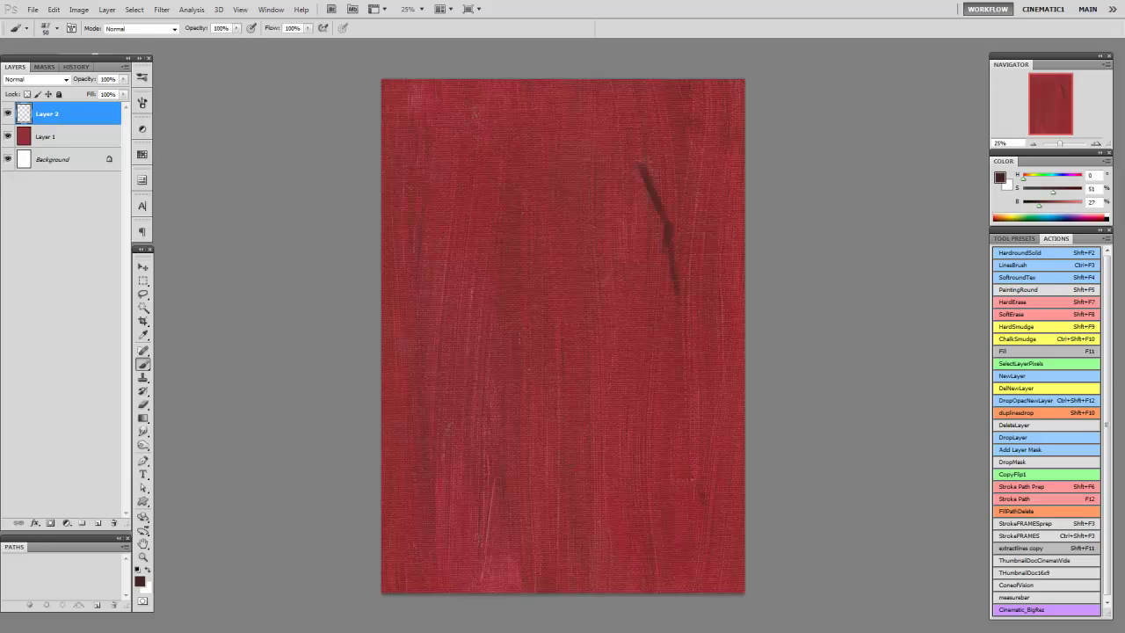
{"action": "left_click_drag", "start_coordinate": [676, 293], "coordinate": [652, 483]}
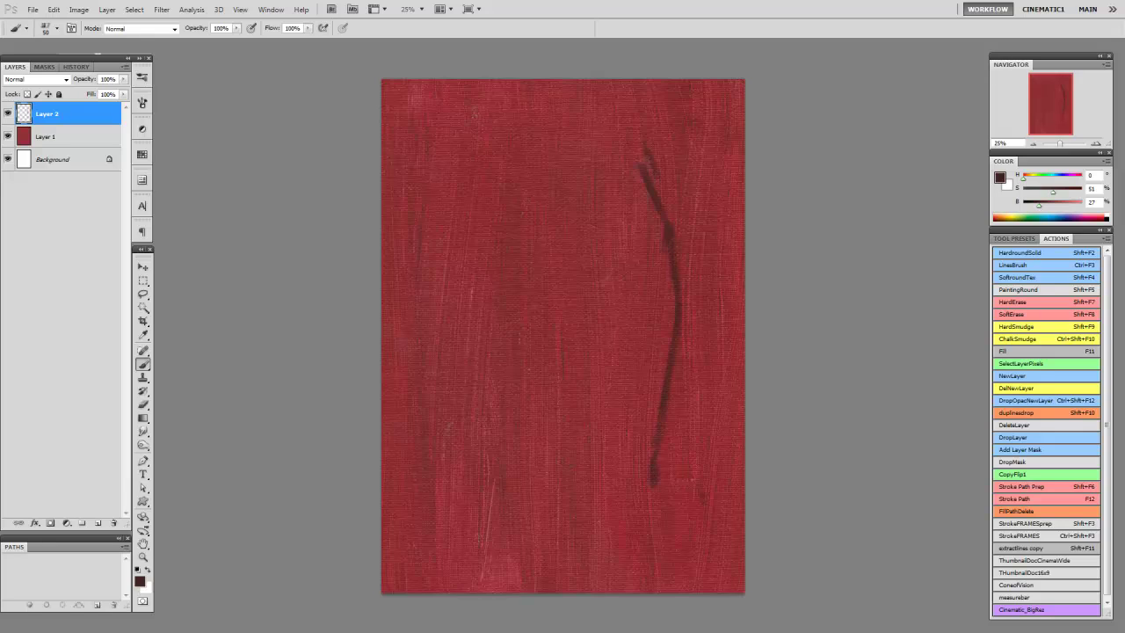
{"action": "mouse_move", "coordinate": [661, 195]}
{"action": "left_mouse_down"}
{"action": "mouse_move", "coordinate": [642, 132]}
{"action": "mouse_move", "coordinate": [591, 104]}
{"action": "left_mouse_up"}
{"action": "left_click_drag", "start_coordinate": [501, 186], "coordinate": [639, 177]}
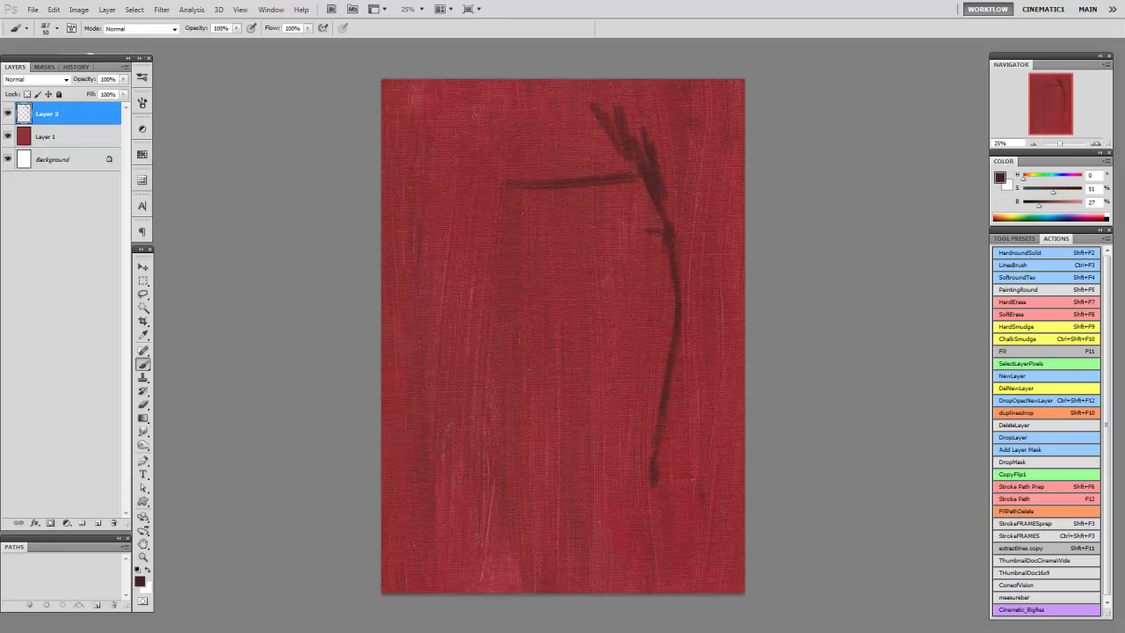
{"action": "mouse_move", "coordinate": [667, 230]}
{"action": "left_mouse_down"}
{"action": "mouse_move", "coordinate": [601, 262]}
{"action": "mouse_move", "coordinate": [598, 283]}
{"action": "mouse_move", "coordinate": [633, 355]}
{"action": "left_mouse_up"}
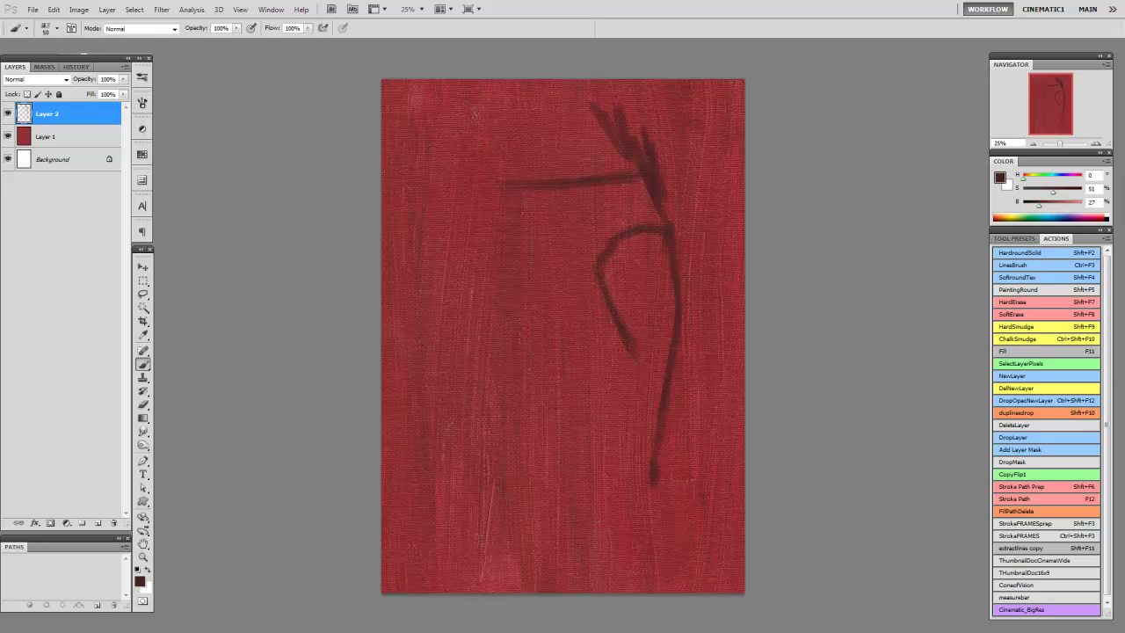
{"action": "mouse_move", "coordinate": [564, 358]}
{"action": "left_mouse_down"}
{"action": "mouse_move", "coordinate": [616, 353]}
{"action": "mouse_move", "coordinate": [564, 368]}
{"action": "left_mouse_up"}
Step: Add eye, nose and mouth marks, the lower jaw line and the left cheek curve
{"action": "left_click_drag", "start_coordinate": [607, 274], "coordinate": [635, 254]}
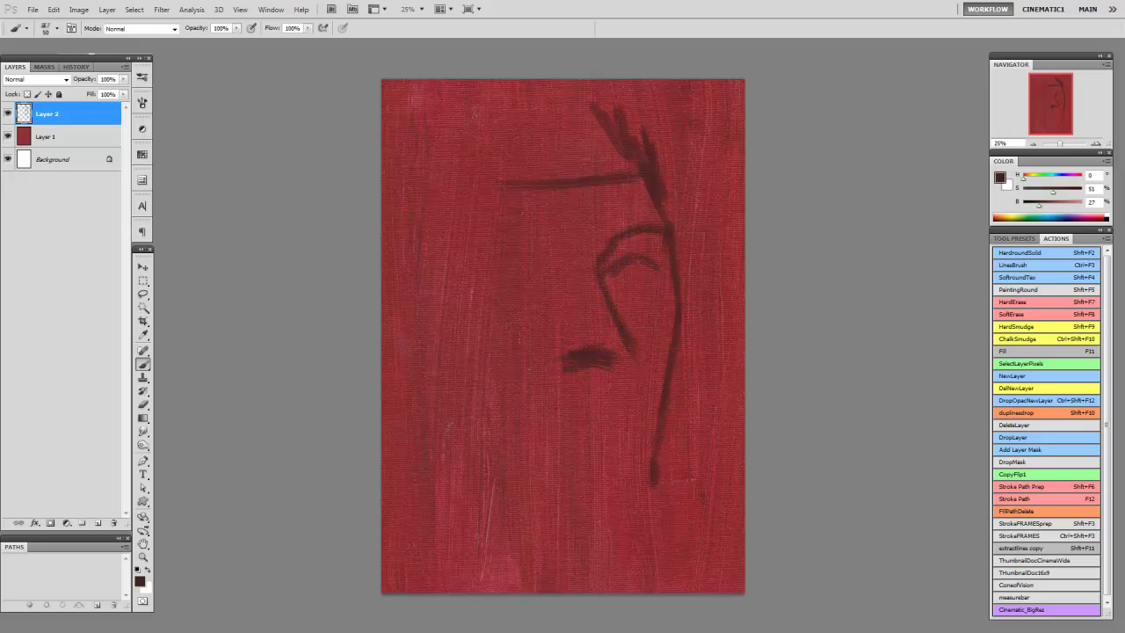
{"action": "left_click_drag", "start_coordinate": [608, 294], "coordinate": [645, 283]}
{"action": "mouse_move", "coordinate": [631, 267]}
{"action": "left_mouse_down"}
{"action": "mouse_move", "coordinate": [639, 283]}
{"action": "mouse_move", "coordinate": [631, 270]}
{"action": "left_mouse_up"}
{"action": "mouse_move", "coordinate": [629, 352]}
{"action": "left_mouse_down"}
{"action": "mouse_move", "coordinate": [597, 379]}
{"action": "mouse_move", "coordinate": [608, 348]}
{"action": "left_mouse_up"}
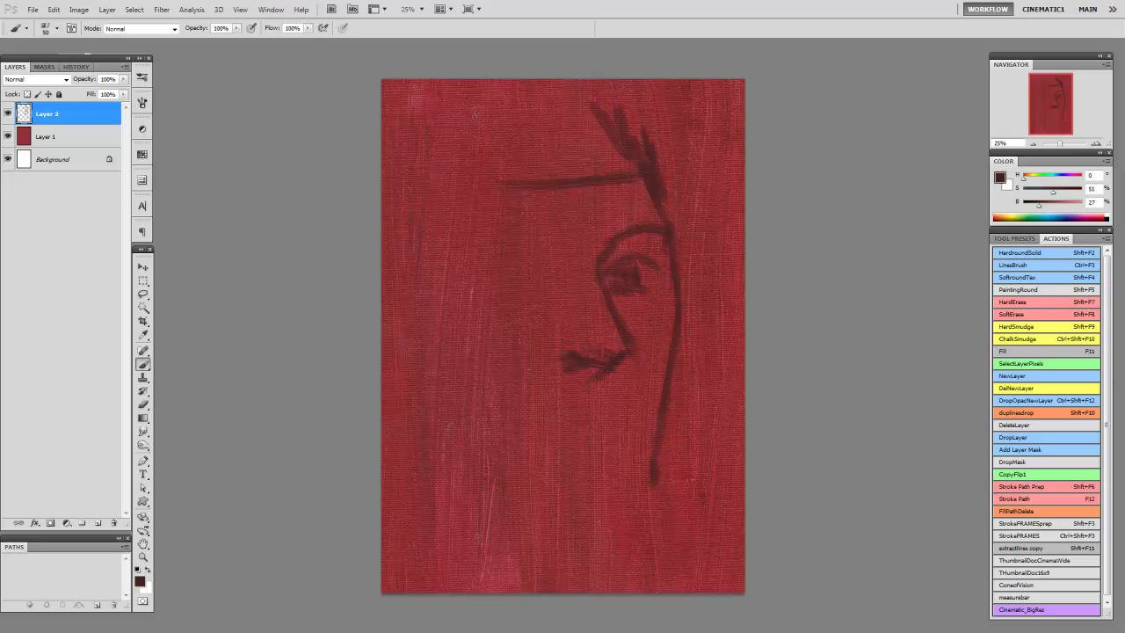
{"action": "mouse_move", "coordinate": [656, 504]}
{"action": "left_mouse_down"}
{"action": "mouse_move", "coordinate": [542, 504]}
{"action": "mouse_move", "coordinate": [632, 499]}
{"action": "left_mouse_up"}
{"action": "left_click_drag", "start_coordinate": [401, 411], "coordinate": [538, 503]}
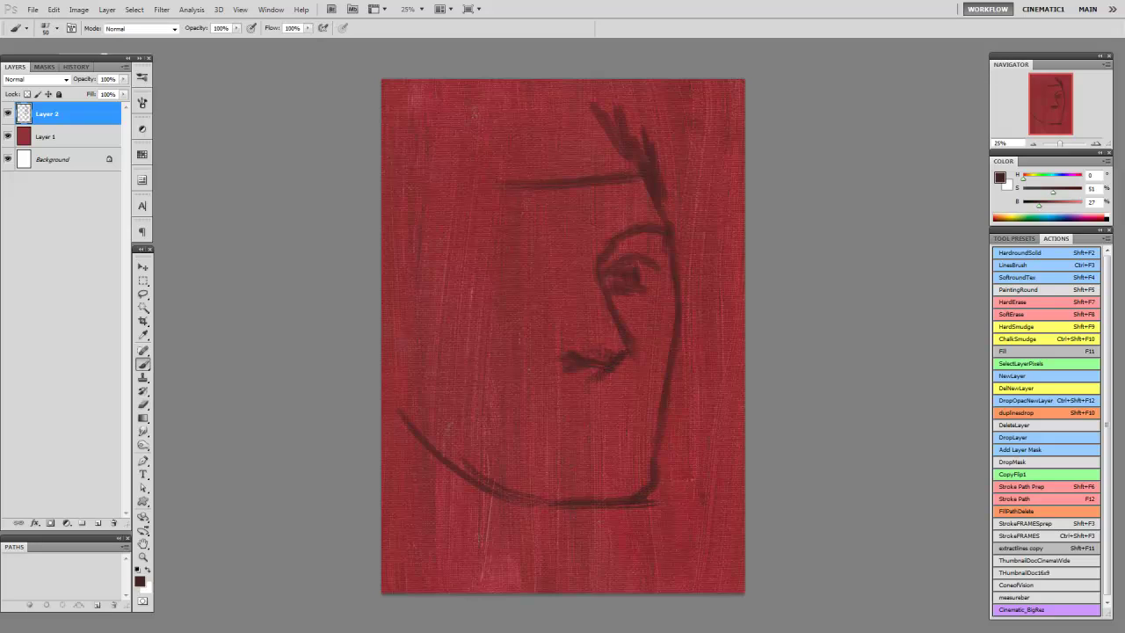
Step: Reinforce the brow, nose and right contour, then draw the jaw, cheek and long mouth line
{"action": "mouse_move", "coordinate": [510, 233]}
{"action": "left_mouse_down"}
{"action": "mouse_move", "coordinate": [638, 227]}
{"action": "mouse_move", "coordinate": [605, 352]}
{"action": "mouse_move", "coordinate": [556, 369]}
{"action": "mouse_move", "coordinate": [552, 350]}
{"action": "left_mouse_up"}
{"action": "left_click_drag", "start_coordinate": [604, 369], "coordinate": [598, 399]}
{"action": "left_click_drag", "start_coordinate": [666, 250], "coordinate": [670, 285]}
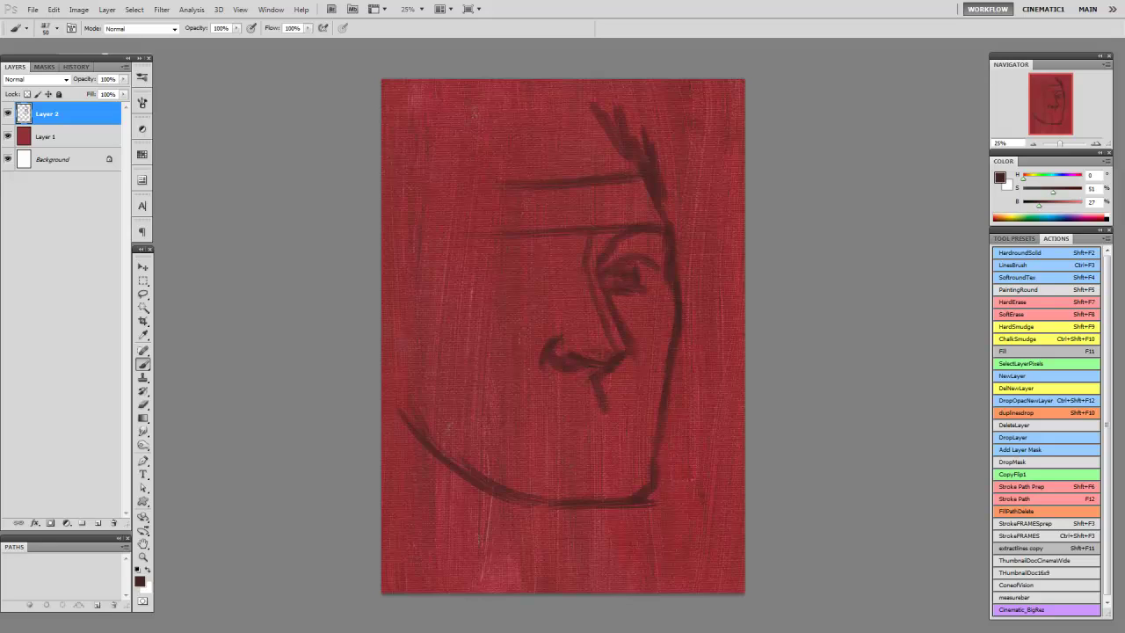
{"action": "mouse_move", "coordinate": [659, 423]}
{"action": "left_mouse_down"}
{"action": "mouse_move", "coordinate": [631, 543]}
{"action": "mouse_move", "coordinate": [529, 529]}
{"action": "left_mouse_up"}
{"action": "mouse_move", "coordinate": [622, 526]}
{"action": "left_mouse_down"}
{"action": "mouse_move", "coordinate": [574, 530]}
{"action": "mouse_move", "coordinate": [397, 378]}
{"action": "left_mouse_up"}
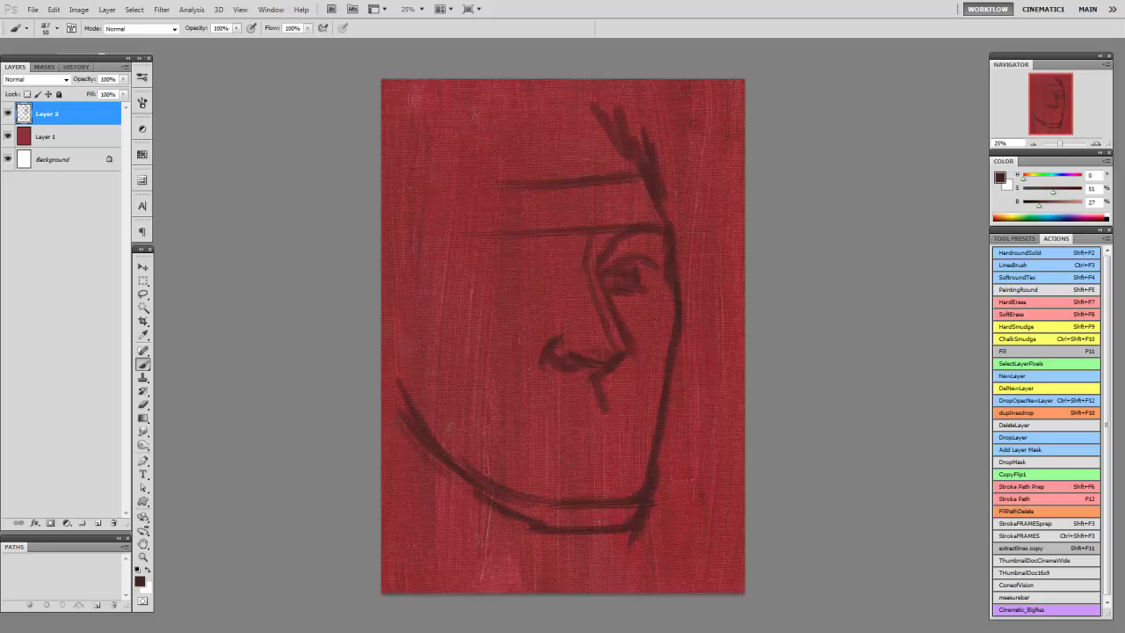
{"action": "left_click_drag", "start_coordinate": [591, 402], "coordinate": [636, 423]}
{"action": "mouse_move", "coordinate": [550, 427]}
{"action": "left_mouse_down"}
{"action": "mouse_move", "coordinate": [633, 420]}
{"action": "mouse_move", "coordinate": [619, 431]}
{"action": "mouse_move", "coordinate": [642, 493]}
{"action": "left_mouse_up"}
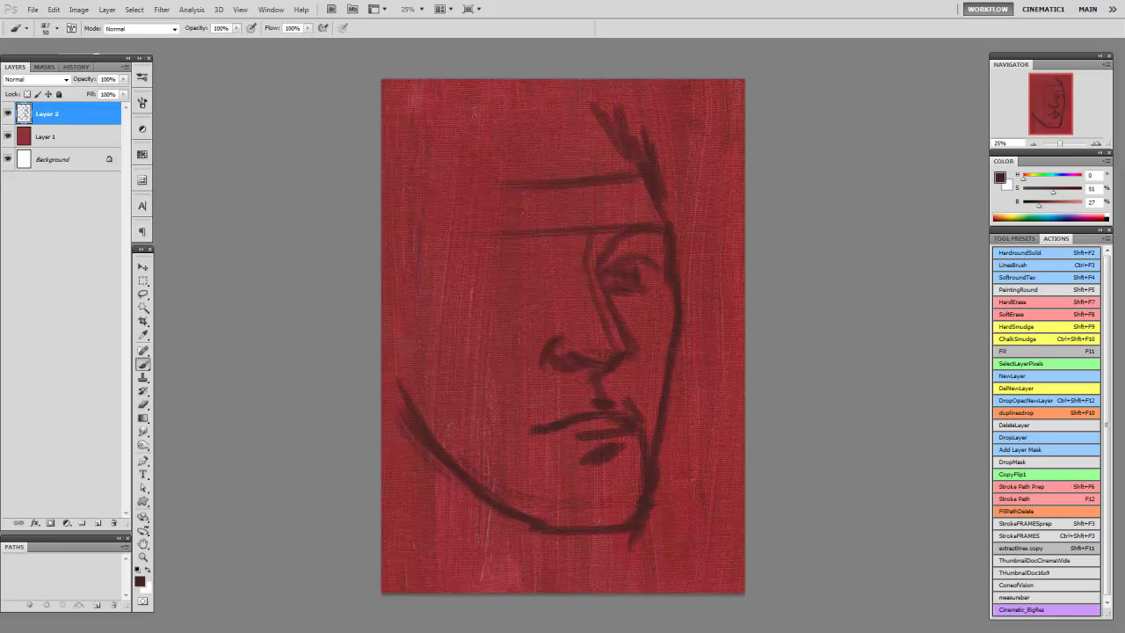
Step: Draw the left eye, lower eyelid and eyebrows, then refine both eyes
{"action": "left_click_drag", "start_coordinate": [545, 297], "coordinate": [540, 260]}
{"action": "left_click_drag", "start_coordinate": [561, 235], "coordinate": [459, 257]}
{"action": "mouse_move", "coordinate": [538, 266]}
{"action": "left_mouse_down"}
{"action": "mouse_move", "coordinate": [521, 283]}
{"action": "mouse_move", "coordinate": [471, 286]}
{"action": "left_mouse_up"}
{"action": "mouse_move", "coordinate": [540, 287]}
{"action": "left_mouse_down"}
{"action": "mouse_move", "coordinate": [491, 291]}
{"action": "mouse_move", "coordinate": [539, 269]}
{"action": "left_mouse_up"}
{"action": "mouse_move", "coordinate": [620, 263]}
{"action": "left_mouse_down"}
{"action": "mouse_move", "coordinate": [646, 265]}
{"action": "mouse_move", "coordinate": [603, 267]}
{"action": "left_mouse_up"}
{"action": "left_click_drag", "start_coordinate": [664, 234], "coordinate": [492, 255]}
{"action": "left_click_drag", "start_coordinate": [480, 254], "coordinate": [464, 265]}
Step: Add diagonal and short hair strokes across the top and brow band
{"action": "left_click_drag", "start_coordinate": [473, 199], "coordinate": [445, 248]}
{"action": "mouse_move", "coordinate": [531, 147]}
{"action": "left_mouse_down"}
{"action": "mouse_move", "coordinate": [492, 186]}
{"action": "mouse_move", "coordinate": [531, 209]}
{"action": "left_mouse_up"}
{"action": "left_click_drag", "start_coordinate": [640, 178], "coordinate": [614, 199]}
{"action": "left_click_drag", "start_coordinate": [665, 143], "coordinate": [665, 204]}
{"action": "left_click_drag", "start_coordinate": [626, 90], "coordinate": [671, 153]}
{"action": "left_click_drag", "start_coordinate": [590, 81], "coordinate": [624, 93]}
Step: Darken the nose side, draw a cheek-to-mouth line and add strokes by the left eye and hair
{"action": "mouse_move", "coordinate": [568, 292]}
{"action": "left_mouse_down"}
{"action": "mouse_move", "coordinate": [548, 354]}
{"action": "mouse_move", "coordinate": [578, 378]}
{"action": "left_mouse_up"}
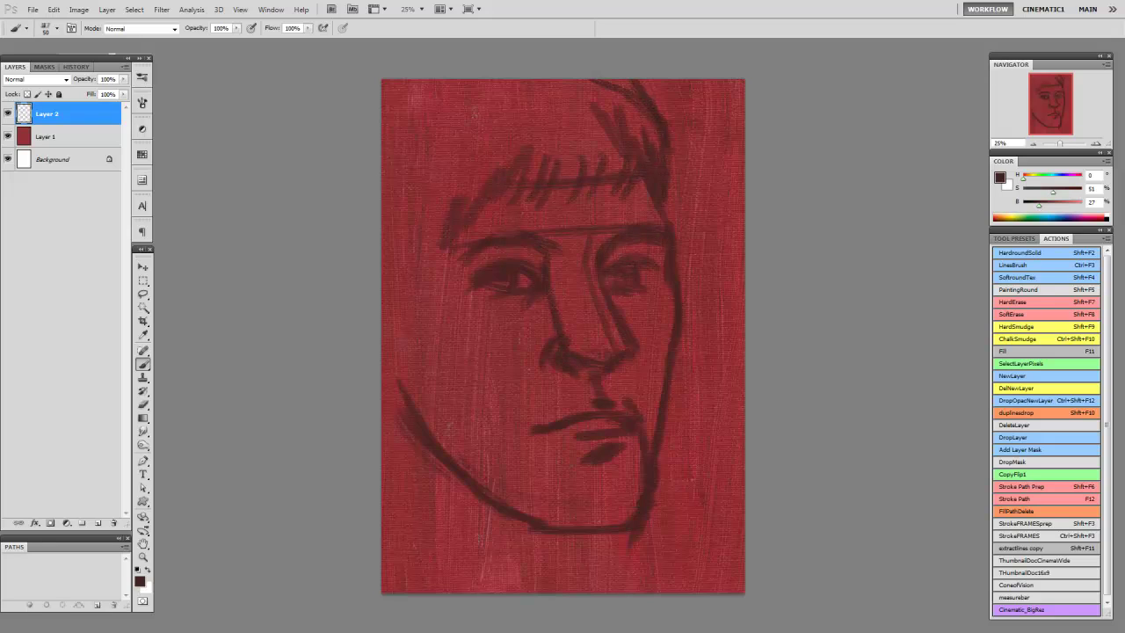
{"action": "mouse_move", "coordinate": [427, 304]}
{"action": "left_mouse_down"}
{"action": "mouse_move", "coordinate": [491, 333]}
{"action": "mouse_move", "coordinate": [527, 424]}
{"action": "mouse_move", "coordinate": [587, 446]}
{"action": "left_mouse_up"}
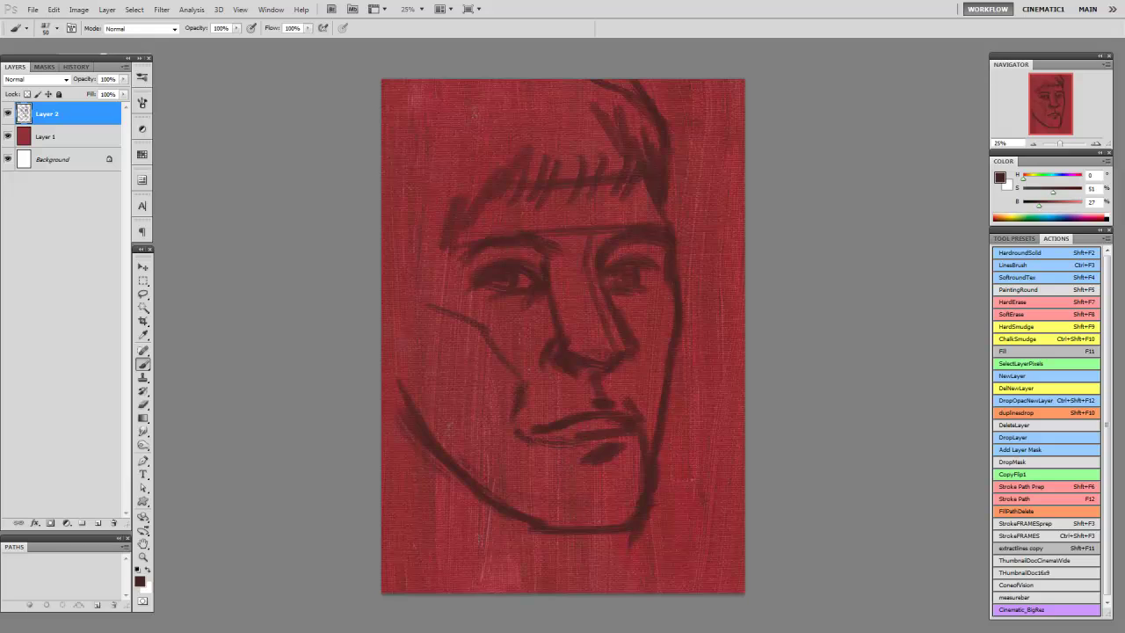
{"action": "mouse_move", "coordinate": [443, 268]}
{"action": "left_mouse_down"}
{"action": "mouse_move", "coordinate": [471, 290]}
{"action": "mouse_move", "coordinate": [444, 313]}
{"action": "left_mouse_up"}
{"action": "left_click_drag", "start_coordinate": [433, 202], "coordinate": [387, 297]}
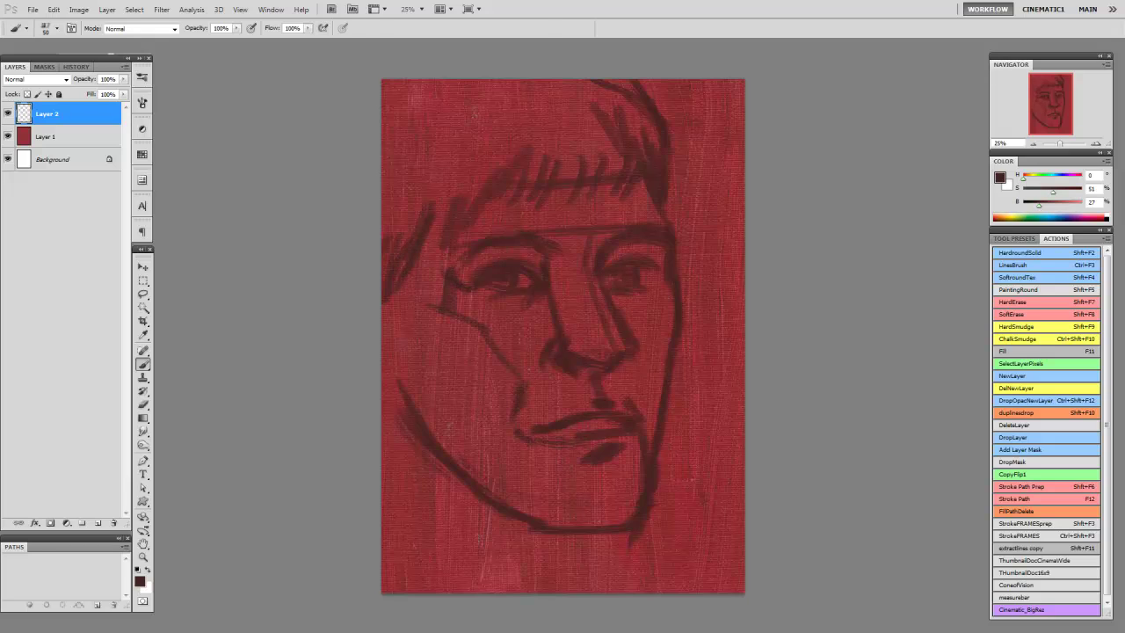
Step: Scale the whole drawing down with Free Transform (Ctrl+T) and commit it
{"action": "key", "text": "ctrl+t"}
{"action": "left_click_drag", "start_coordinate": [381, 78], "coordinate": [455, 118]}
{"action": "key", "text": "Return"}
Step: Draw the curved right ear, reinforce the mouth, and add chin, jaw and cheek lines
{"action": "mouse_move", "coordinate": [677, 225]}
{"action": "left_mouse_down"}
{"action": "mouse_move", "coordinate": [703, 283]}
{"action": "mouse_move", "coordinate": [687, 350]}
{"action": "left_mouse_up"}
{"action": "left_click_drag", "start_coordinate": [693, 257], "coordinate": [707, 341]}
{"action": "left_click_drag", "start_coordinate": [646, 302], "coordinate": [629, 350]}
{"action": "mouse_move", "coordinate": [591, 394]}
{"action": "left_mouse_down"}
{"action": "mouse_move", "coordinate": [625, 397]}
{"action": "mouse_move", "coordinate": [647, 422]}
{"action": "mouse_move", "coordinate": [638, 441]}
{"action": "left_mouse_up"}
{"action": "left_click_drag", "start_coordinate": [598, 424], "coordinate": [561, 436]}
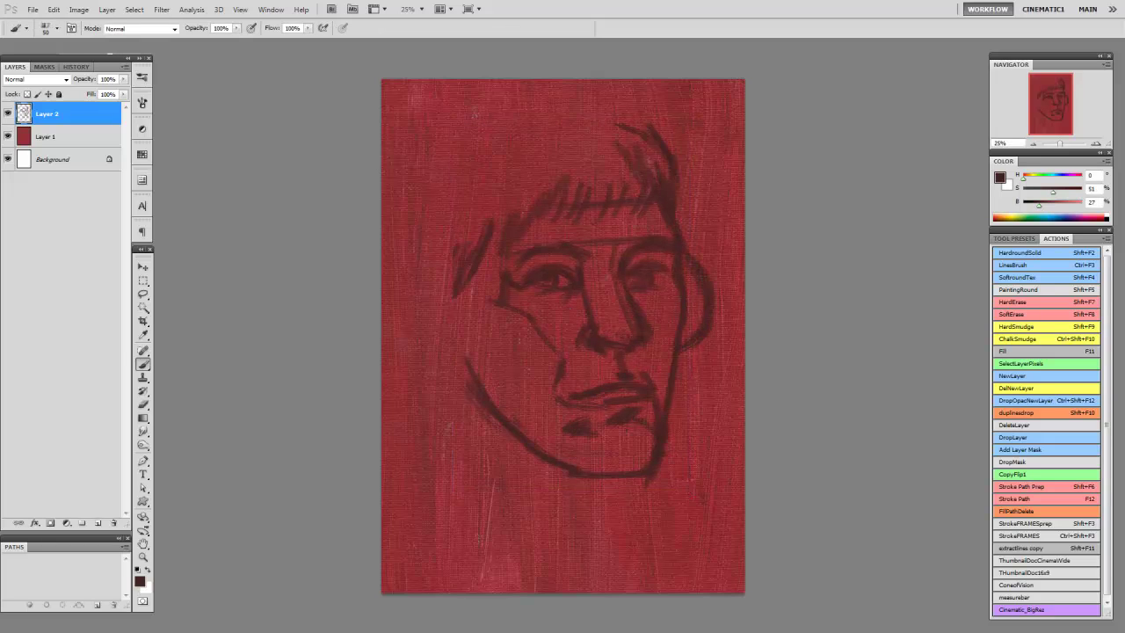
{"action": "left_click_drag", "start_coordinate": [471, 309], "coordinate": [524, 374]}
{"action": "left_click_drag", "start_coordinate": [480, 276], "coordinate": [464, 353]}
Step: Draw the circular left ear cup and the left neck line
{"action": "left_click_drag", "start_coordinate": [468, 336], "coordinate": [434, 350]}
{"action": "mouse_move", "coordinate": [423, 257]}
{"action": "left_mouse_down"}
{"action": "mouse_move", "coordinate": [420, 319]}
{"action": "mouse_move", "coordinate": [439, 355]}
{"action": "mouse_move", "coordinate": [426, 478]}
{"action": "left_mouse_up"}
{"action": "left_click_drag", "start_coordinate": [444, 368], "coordinate": [450, 508]}
{"action": "left_click_drag", "start_coordinate": [610, 481], "coordinate": [625, 571]}
Step: Add neck and collar lines, the right shoulder, and darken the jawline to the chin
{"action": "mouse_move", "coordinate": [619, 496]}
{"action": "left_mouse_down"}
{"action": "mouse_move", "coordinate": [677, 538]}
{"action": "mouse_move", "coordinate": [680, 590]}
{"action": "left_mouse_up"}
{"action": "left_click_drag", "start_coordinate": [544, 452], "coordinate": [602, 474]}
{"action": "left_click_drag", "start_coordinate": [667, 444], "coordinate": [744, 502]}
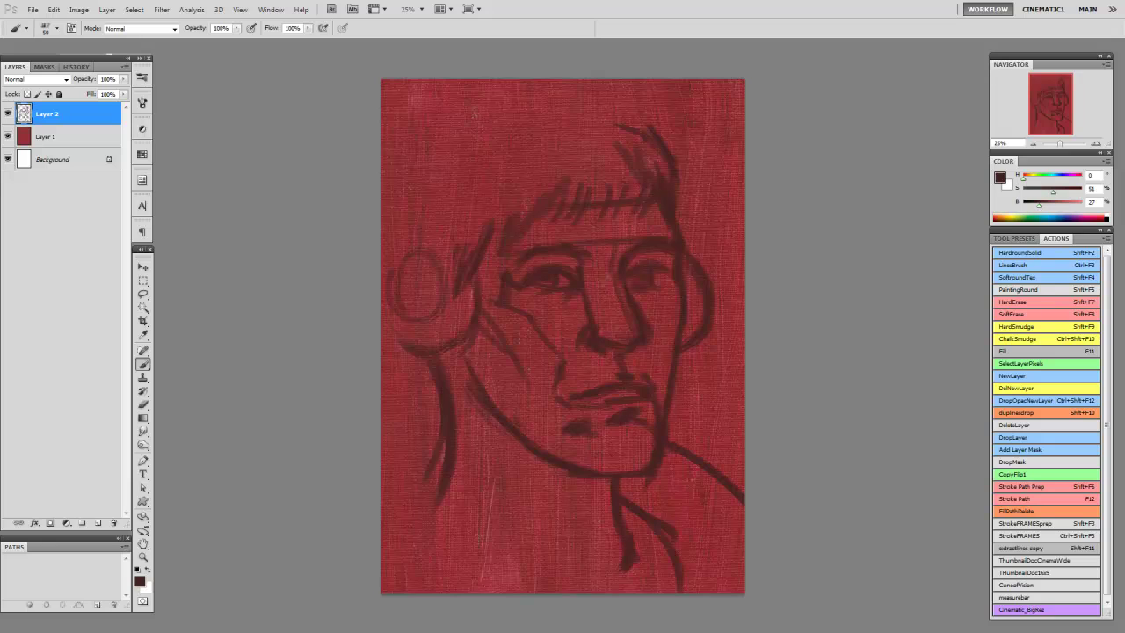
{"action": "left_click_drag", "start_coordinate": [601, 482], "coordinate": [566, 546]}
{"action": "mouse_move", "coordinate": [458, 357]}
{"action": "left_mouse_down"}
{"action": "mouse_move", "coordinate": [452, 508]}
{"action": "mouse_move", "coordinate": [523, 446]}
{"action": "mouse_move", "coordinate": [599, 464]}
{"action": "left_mouse_up"}
Step: Paint the hair and the arc across the top and left side of the head
{"action": "mouse_move", "coordinate": [619, 100]}
{"action": "left_mouse_down"}
{"action": "mouse_move", "coordinate": [651, 135]}
{"action": "mouse_move", "coordinate": [459, 95]}
{"action": "mouse_move", "coordinate": [426, 141]}
{"action": "left_mouse_up"}
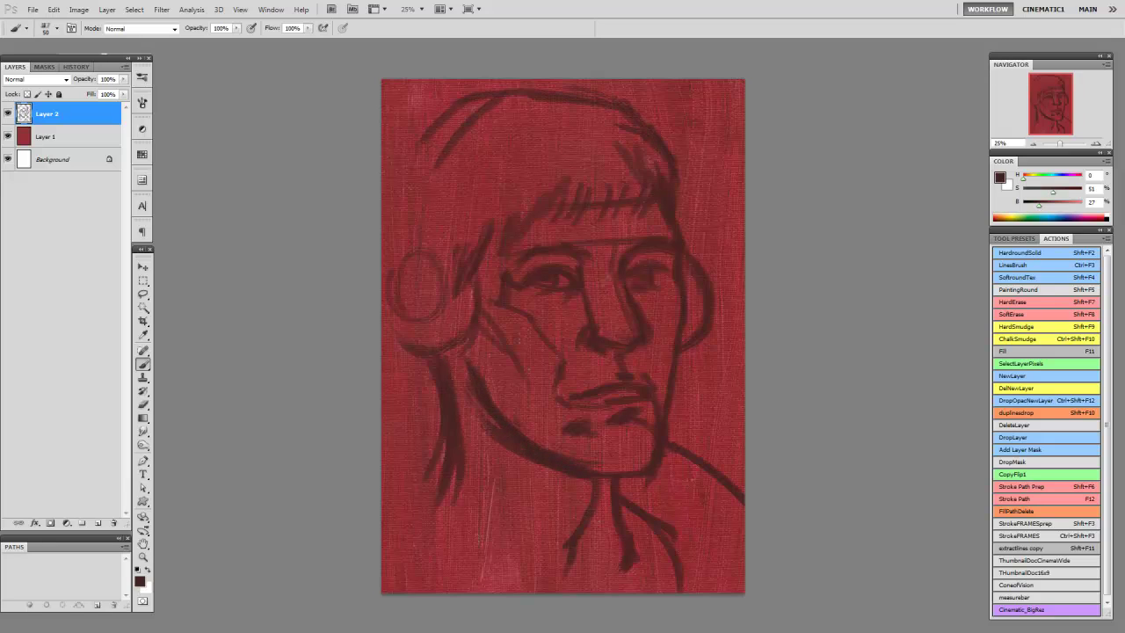
{"action": "left_click_drag", "start_coordinate": [524, 95], "coordinate": [429, 236]}
{"action": "left_click_drag", "start_coordinate": [610, 92], "coordinate": [531, 93]}
{"action": "mouse_move", "coordinate": [420, 167]}
{"action": "left_mouse_down"}
{"action": "mouse_move", "coordinate": [414, 239]}
{"action": "mouse_move", "coordinate": [401, 251]}
{"action": "left_mouse_up"}
{"action": "mouse_move", "coordinate": [489, 95]}
{"action": "left_mouse_down"}
{"action": "mouse_move", "coordinate": [410, 198]}
{"action": "mouse_move", "coordinate": [606, 86]}
{"action": "left_mouse_up"}
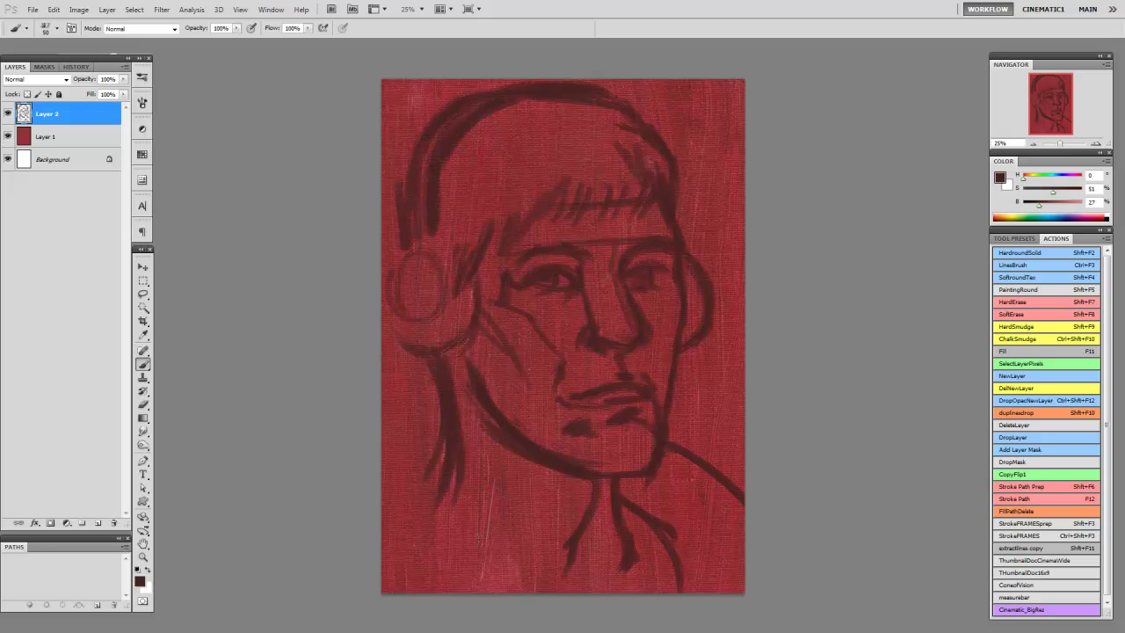
{"action": "left_click_drag", "start_coordinate": [430, 468], "coordinate": [439, 519]}
Step: Add a long left hair strand, the left shoulder curve, and hair arcs along the upper-left head
{"action": "mouse_move", "coordinate": [430, 362]}
{"action": "left_mouse_down"}
{"action": "mouse_move", "coordinate": [428, 464]}
{"action": "mouse_move", "coordinate": [531, 582]}
{"action": "left_mouse_up"}
{"action": "left_click_drag", "start_coordinate": [468, 520], "coordinate": [580, 590]}
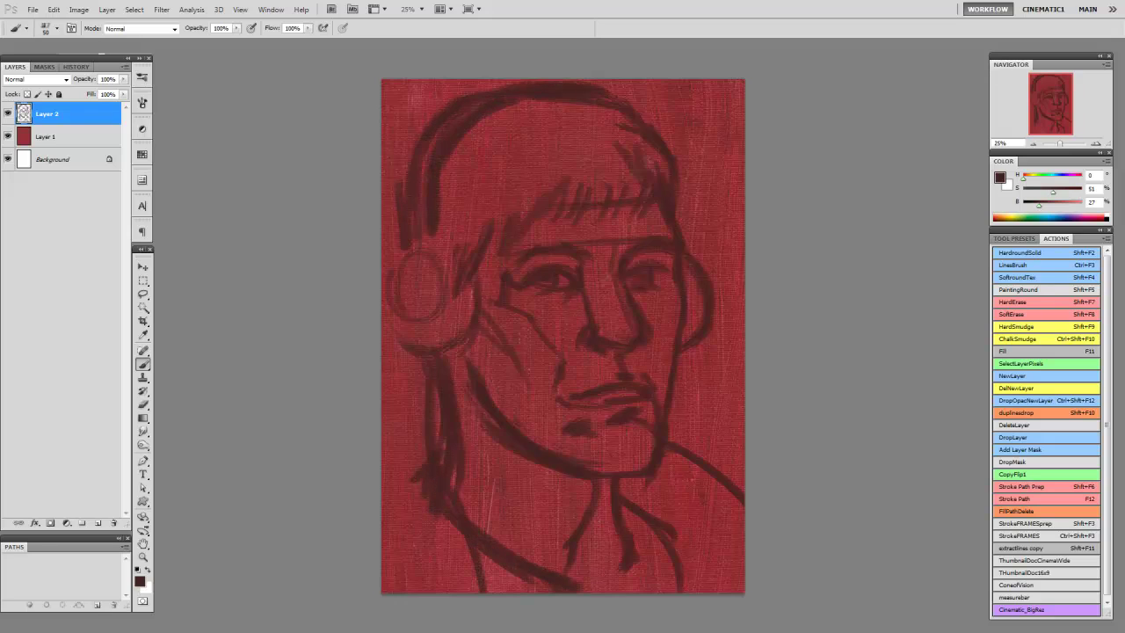
{"action": "left_click_drag", "start_coordinate": [429, 480], "coordinate": [383, 493]}
{"action": "mouse_move", "coordinate": [413, 354]}
{"action": "left_mouse_down"}
{"action": "mouse_move", "coordinate": [415, 378]}
{"action": "mouse_move", "coordinate": [434, 397]}
{"action": "left_mouse_up"}
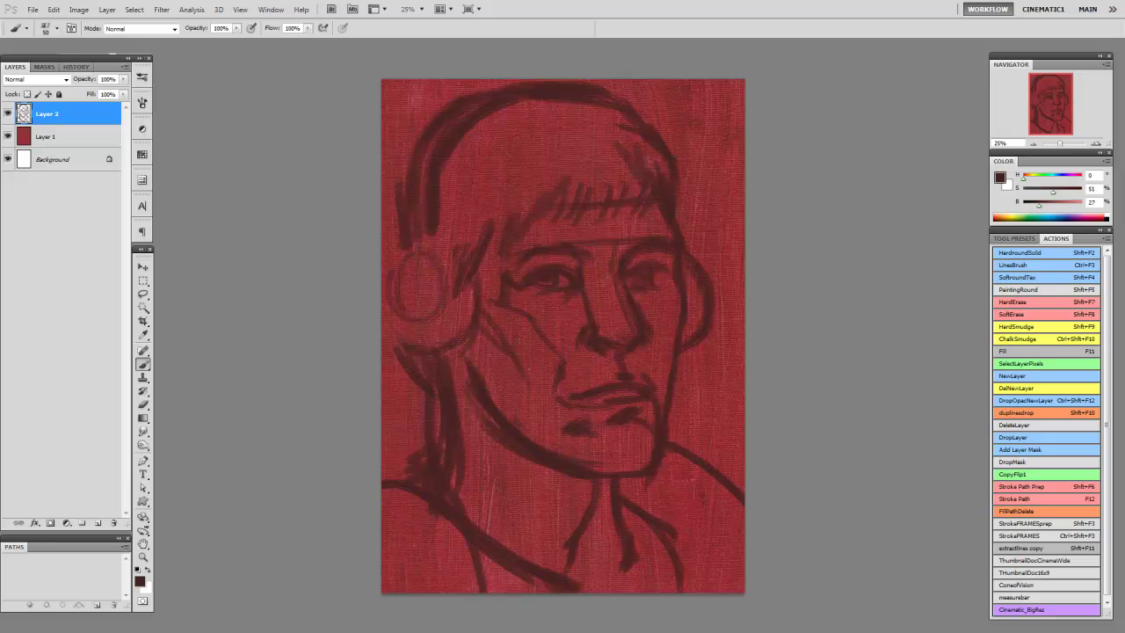
{"action": "left_click_drag", "start_coordinate": [422, 449], "coordinate": [383, 475]}
{"action": "left_click_drag", "start_coordinate": [396, 369], "coordinate": [424, 410]}
{"action": "left_click_drag", "start_coordinate": [383, 329], "coordinate": [421, 395]}
{"action": "mouse_move", "coordinate": [452, 100]}
{"action": "left_mouse_down"}
{"action": "mouse_move", "coordinate": [383, 143]}
{"action": "mouse_move", "coordinate": [383, 195]}
{"action": "left_mouse_up"}
{"action": "mouse_move", "coordinate": [452, 93]}
{"action": "left_mouse_down"}
{"action": "mouse_move", "coordinate": [390, 149]}
{"action": "mouse_move", "coordinate": [533, 81]}
{"action": "left_mouse_up"}
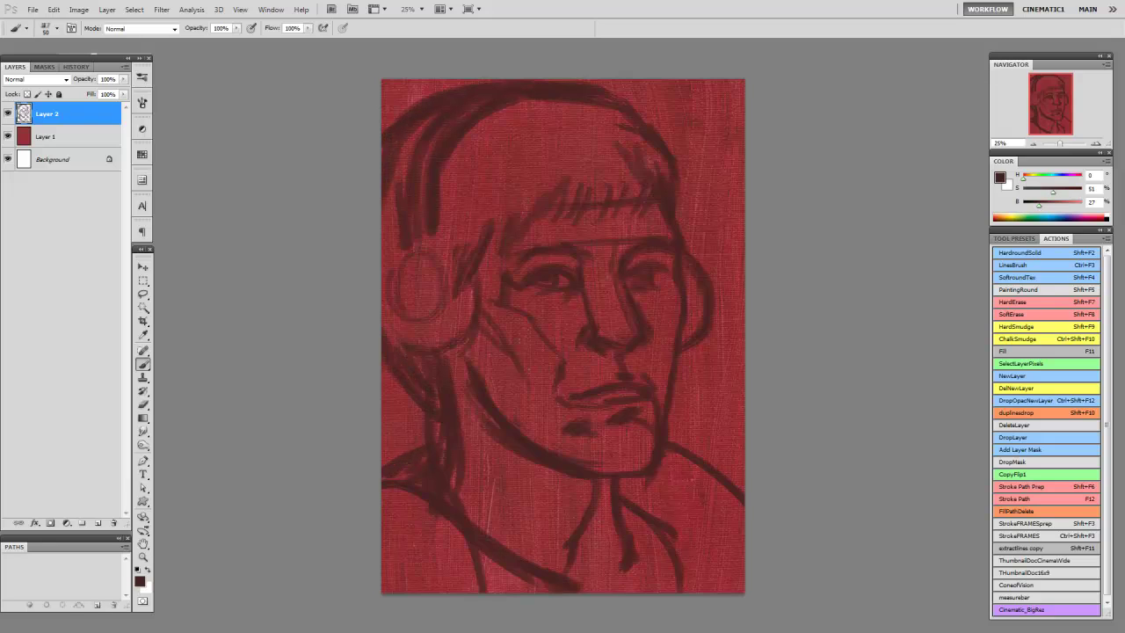
Step: Shade the chin, under the left eye, the right cheek, the hair and the forehead
{"action": "left_click_drag", "start_coordinate": [596, 469], "coordinate": [645, 466]}
{"action": "left_click_drag", "start_coordinate": [600, 323], "coordinate": [608, 334]}
{"action": "left_click_drag", "start_coordinate": [575, 294], "coordinate": [511, 303]}
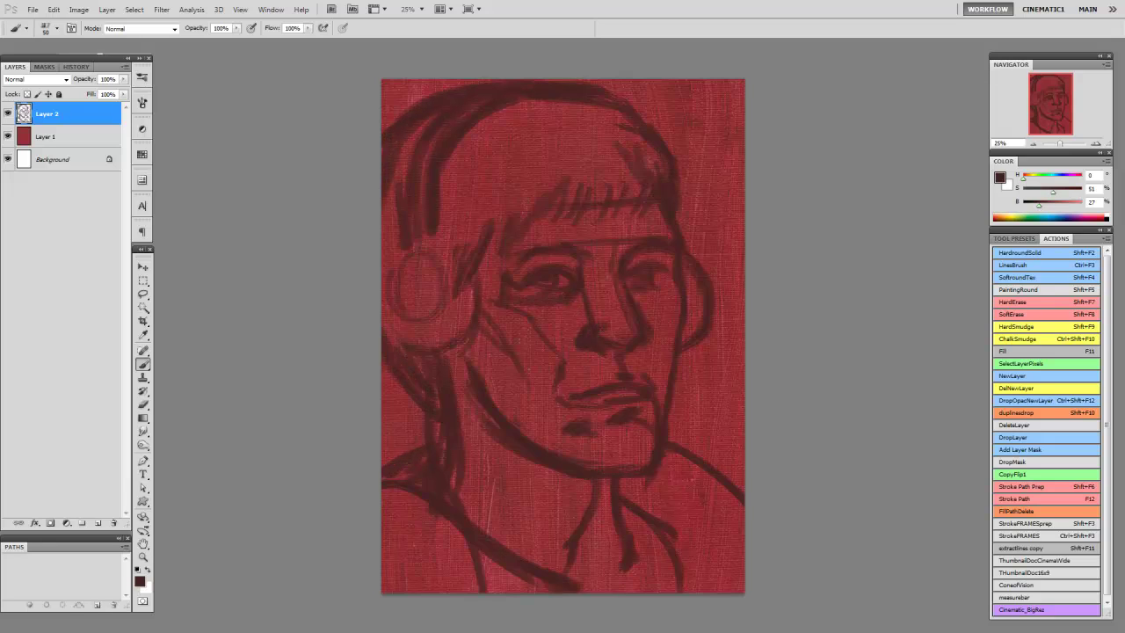
{"action": "left_click_drag", "start_coordinate": [640, 300], "coordinate": [668, 326]}
{"action": "mouse_move", "coordinate": [527, 106]}
{"action": "left_mouse_down"}
{"action": "mouse_move", "coordinate": [449, 185]}
{"action": "mouse_move", "coordinate": [444, 206]}
{"action": "mouse_move", "coordinate": [461, 206]}
{"action": "left_mouse_up"}
{"action": "left_click_drag", "start_coordinate": [589, 118], "coordinate": [488, 189]}
Step: Darken the left hair edge and shade beside the nose, right cheek, chin and collar
{"action": "left_click_drag", "start_coordinate": [406, 170], "coordinate": [389, 255]}
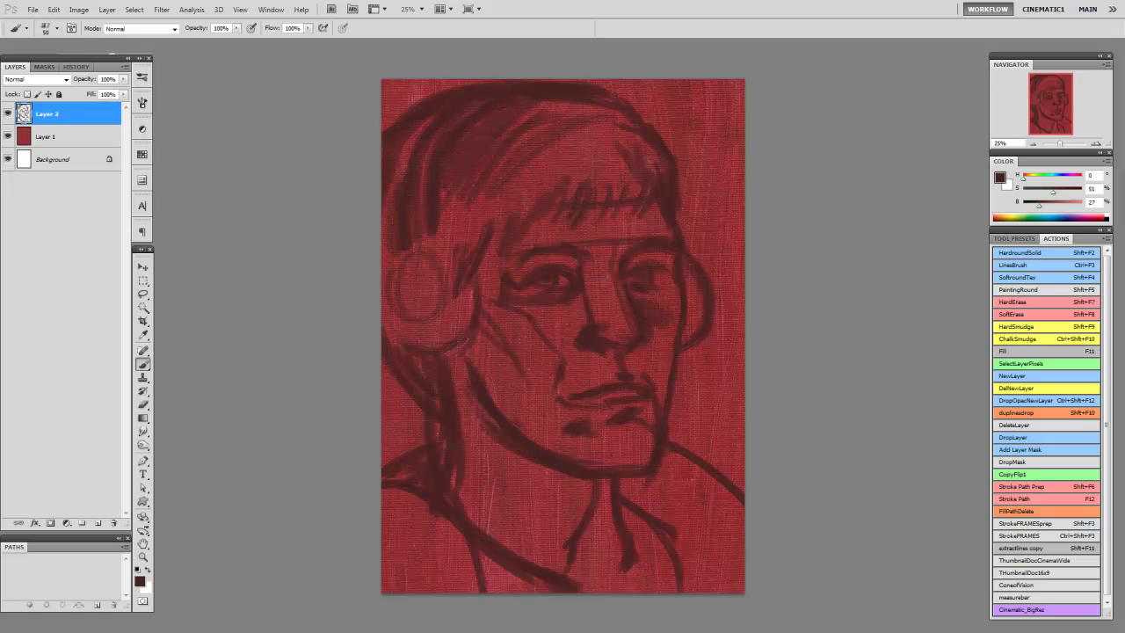
{"action": "left_click_drag", "start_coordinate": [413, 137], "coordinate": [392, 188]}
{"action": "left_click_drag", "start_coordinate": [531, 207], "coordinate": [515, 263]}
{"action": "mouse_move", "coordinate": [661, 346]}
{"action": "left_mouse_down"}
{"action": "mouse_move", "coordinate": [644, 378]}
{"action": "mouse_move", "coordinate": [653, 388]}
{"action": "mouse_move", "coordinate": [595, 435]}
{"action": "left_mouse_up"}
{"action": "mouse_move", "coordinate": [602, 440]}
{"action": "left_mouse_down"}
{"action": "mouse_move", "coordinate": [564, 449]}
{"action": "mouse_move", "coordinate": [576, 445]}
{"action": "left_mouse_up"}
{"action": "left_click_drag", "start_coordinate": [587, 529], "coordinate": [571, 577]}
{"action": "mouse_move", "coordinate": [673, 531]}
{"action": "left_mouse_down"}
{"action": "mouse_move", "coordinate": [654, 592]}
{"action": "mouse_move", "coordinate": [678, 594]}
{"action": "left_mouse_up"}
Step: Paint the headphone cups and their edges, adding strokes at the lower right
{"action": "left_click_drag", "start_coordinate": [700, 260], "coordinate": [689, 339]}
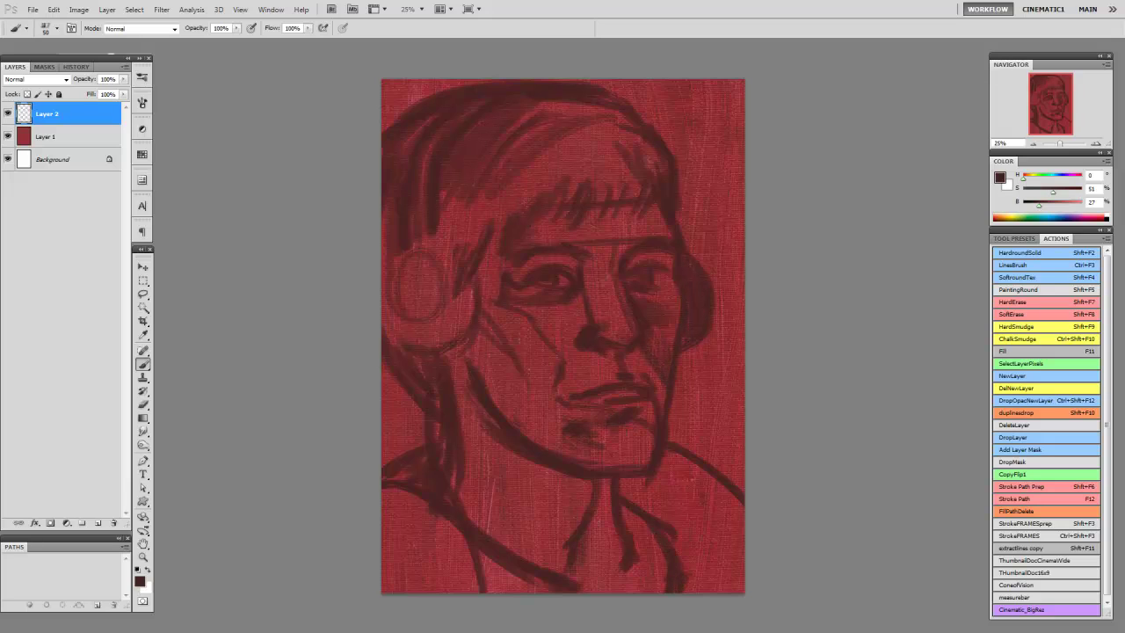
{"action": "left_click_drag", "start_coordinate": [471, 274], "coordinate": [440, 344]}
{"action": "left_click_drag", "start_coordinate": [436, 257], "coordinate": [397, 327]}
{"action": "left_click_drag", "start_coordinate": [413, 280], "coordinate": [386, 318]}
{"action": "mouse_move", "coordinate": [387, 325]}
{"action": "left_mouse_down"}
{"action": "mouse_move", "coordinate": [457, 351]}
{"action": "mouse_move", "coordinate": [473, 488]}
{"action": "left_mouse_up"}
Step: Shade the left neck, create new Layer 3 and choose a small brush preset
{"action": "left_click_drag", "start_coordinate": [494, 411], "coordinate": [480, 464]}
{"action": "key", "text": "ctrl+shift+alt+n"}
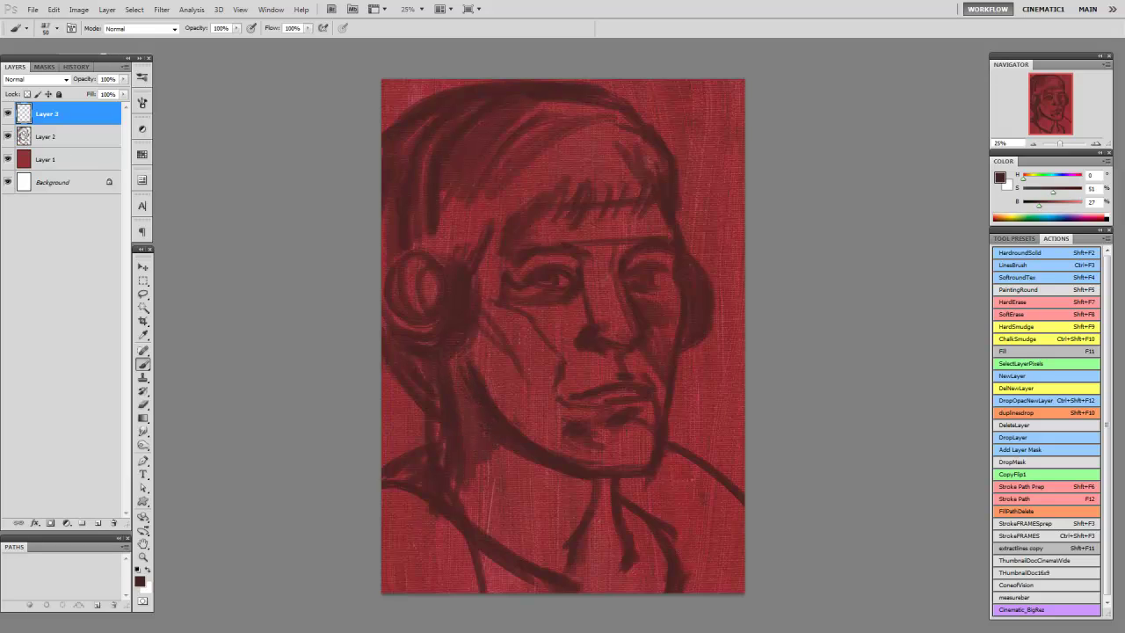
{"action": "right_click", "coordinate": [483, 231]}
{"action": "left_click", "coordinate": [582, 341]}
Step: On Layer 3, add fine detail strokes on the cheek, around the nose and the chin
{"action": "left_click_drag", "start_coordinate": [584, 299], "coordinate": [550, 330]}
{"action": "mouse_move", "coordinate": [568, 308]}
{"action": "left_mouse_down"}
{"action": "mouse_move", "coordinate": [529, 357]}
{"action": "mouse_move", "coordinate": [570, 383]}
{"action": "left_mouse_up"}
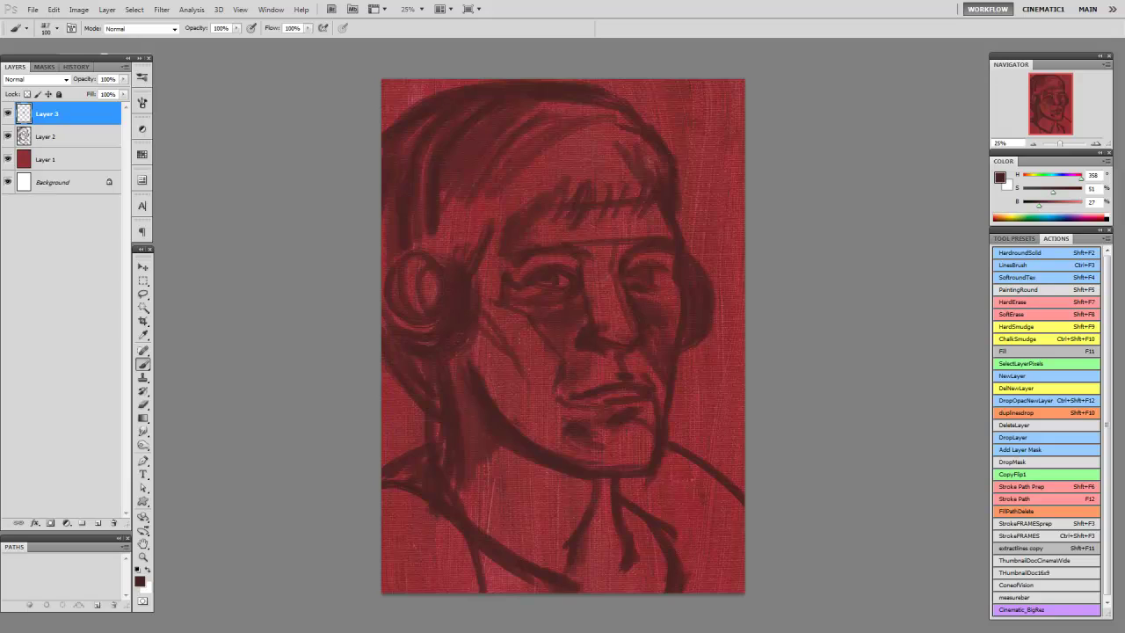
{"action": "left_click_drag", "start_coordinate": [638, 425], "coordinate": [615, 435]}
{"action": "left_click_drag", "start_coordinate": [652, 429], "coordinate": [597, 460]}
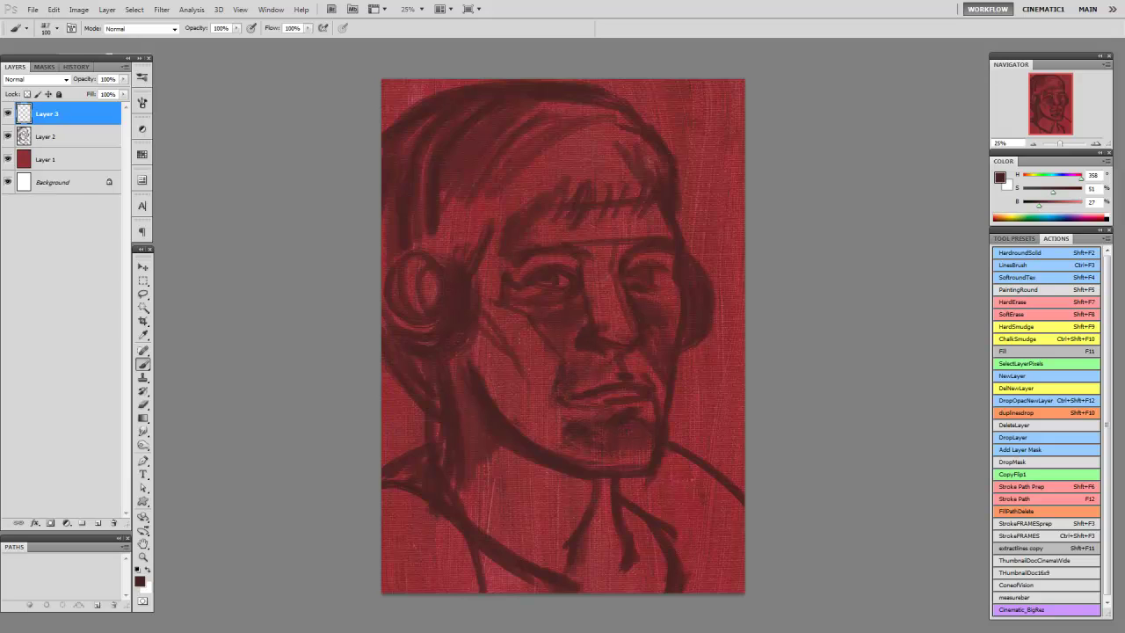
{"action": "left_click_drag", "start_coordinate": [598, 265], "coordinate": [585, 287]}
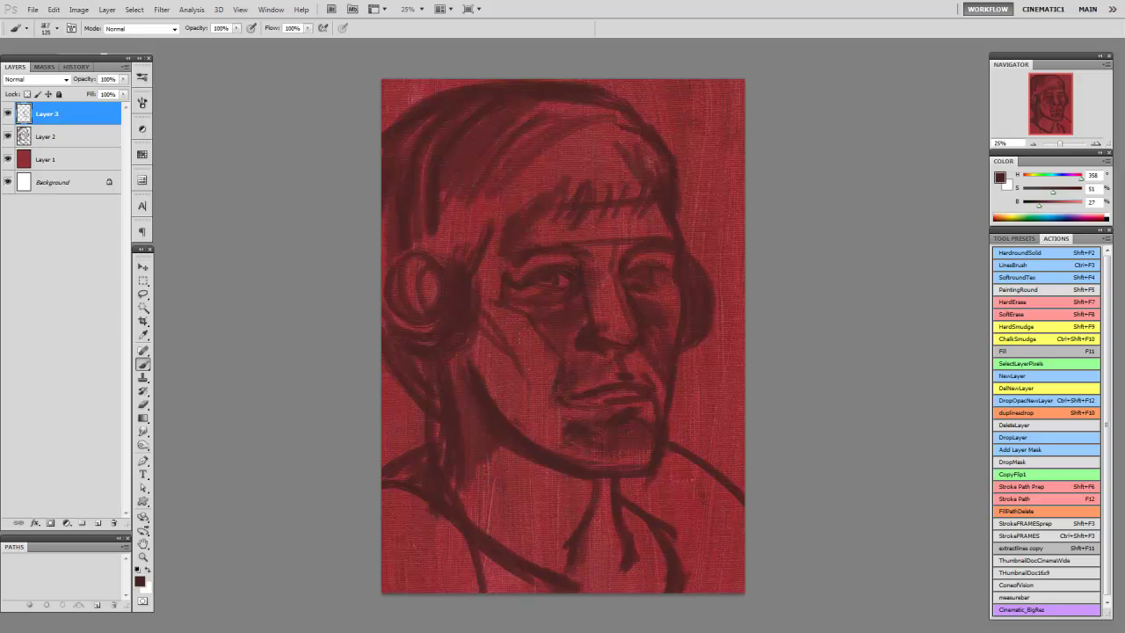
Step: Darken the left side and the top of the hair
{"action": "left_click_drag", "start_coordinate": [510, 197], "coordinate": [475, 230]}
{"action": "mouse_move", "coordinate": [500, 172]}
{"action": "left_mouse_down"}
{"action": "mouse_move", "coordinate": [439, 256]}
{"action": "mouse_move", "coordinate": [494, 172]}
{"action": "left_mouse_up"}
{"action": "left_click_drag", "start_coordinate": [629, 128], "coordinate": [559, 177]}
{"action": "left_click_drag", "start_coordinate": [666, 114], "coordinate": [571, 175]}
{"action": "mouse_move", "coordinate": [691, 174]}
{"action": "left_mouse_down"}
{"action": "mouse_move", "coordinate": [678, 181]}
{"action": "mouse_move", "coordinate": [648, 112]}
{"action": "left_mouse_up"}
{"action": "mouse_move", "coordinate": [629, 111]}
{"action": "left_mouse_down"}
{"action": "mouse_move", "coordinate": [566, 144]}
{"action": "mouse_move", "coordinate": [525, 129]}
{"action": "mouse_move", "coordinate": [525, 117]}
{"action": "mouse_move", "coordinate": [385, 253]}
{"action": "left_mouse_up"}
Step: Darken the left side of the head and add a stroke at the top of the hair
{"action": "left_click_drag", "start_coordinate": [421, 127], "coordinate": [403, 151]}
{"action": "left_click_drag", "start_coordinate": [386, 255], "coordinate": [384, 281]}
{"action": "mouse_move", "coordinate": [434, 353]}
{"action": "left_mouse_down"}
{"action": "mouse_move", "coordinate": [397, 378]}
{"action": "mouse_move", "coordinate": [403, 417]}
{"action": "left_mouse_up"}
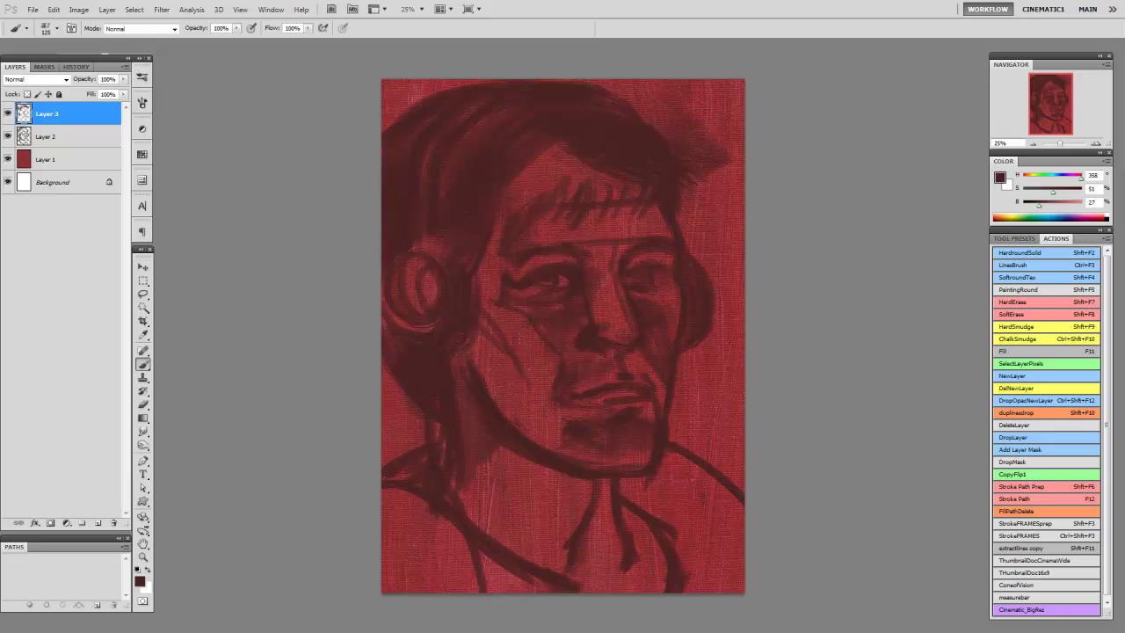
{"action": "left_click_drag", "start_coordinate": [661, 86], "coordinate": [598, 132]}
{"action": "right_click", "coordinate": [489, 228]}
Step: Pick a 500 px brush and paint a dark stroke along the left cheek
{"action": "scroll", "coordinate": [747, 453], "scroll_direction": "down", "scroll_amount": 5}
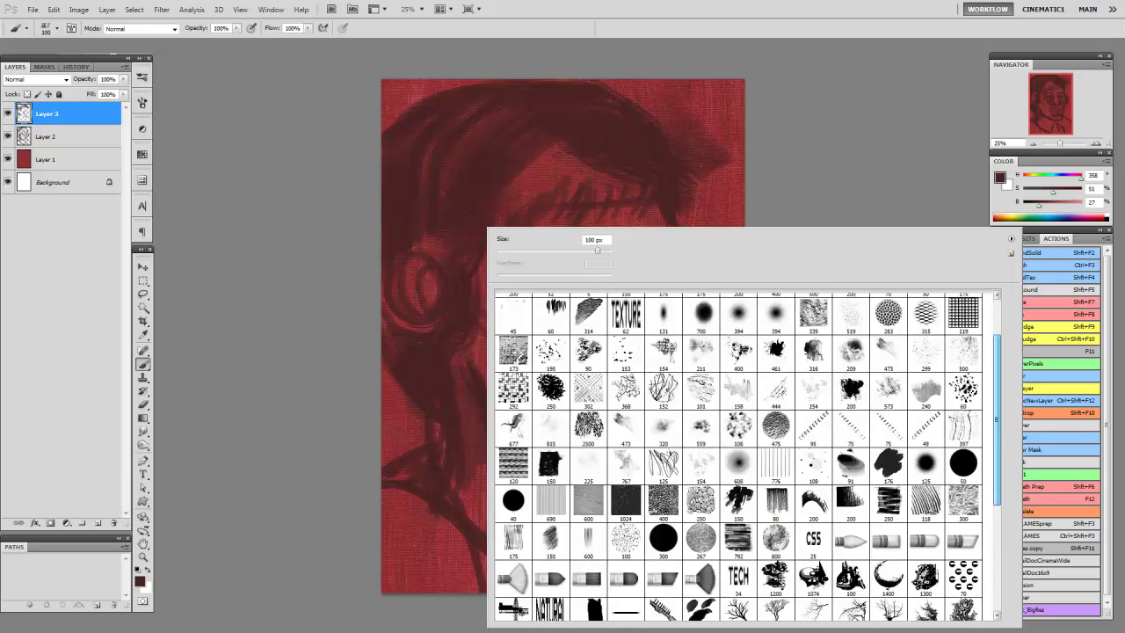
{"action": "scroll", "coordinate": [747, 453], "scroll_direction": "up", "scroll_amount": 5}
{"action": "scroll", "coordinate": [747, 453], "scroll_direction": "down", "scroll_amount": 1}
{"action": "double_click", "coordinate": [814, 331]}
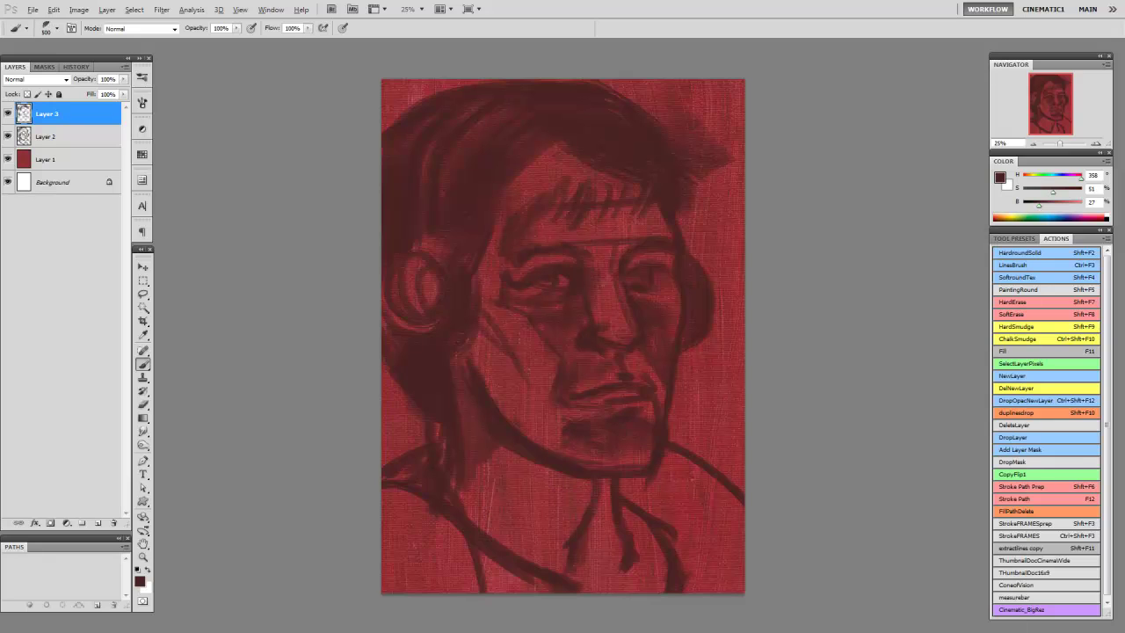
{"action": "mouse_move", "coordinate": [483, 314]}
{"action": "left_mouse_down"}
{"action": "mouse_move", "coordinate": [514, 400]}
{"action": "mouse_move", "coordinate": [550, 356]}
{"action": "left_mouse_up"}
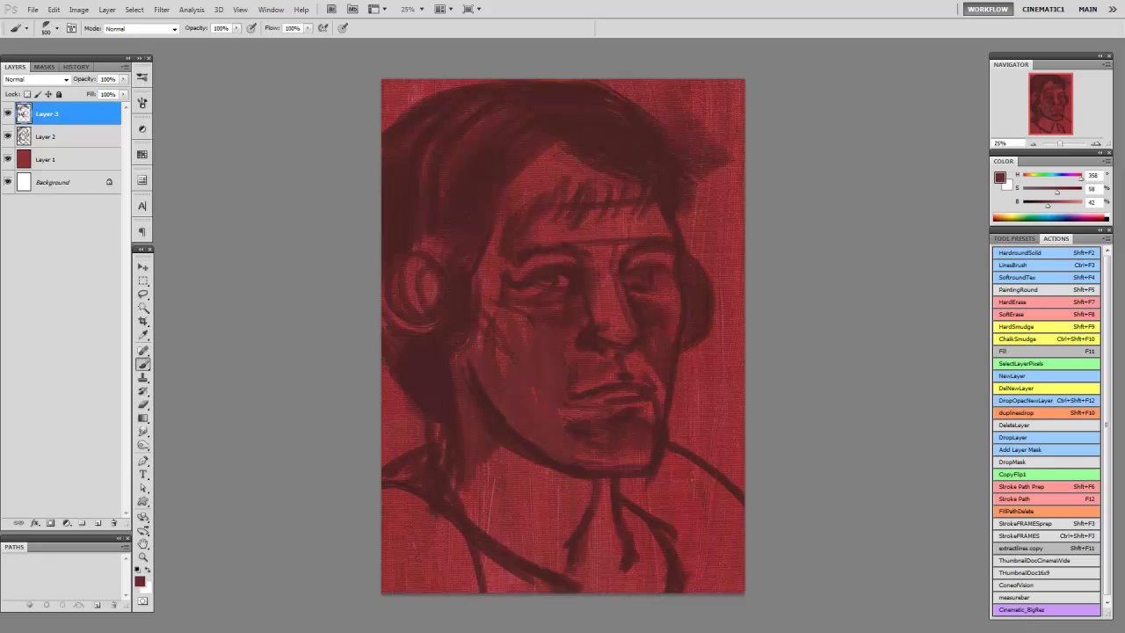
Step: Lighten the red foreground colour, then darken the nose bridge with a sampled dark maroon
{"action": "left_click", "coordinate": [139, 581]}
{"action": "left_click", "coordinate": [522, 286]}
{"action": "key", "text": "Return"}
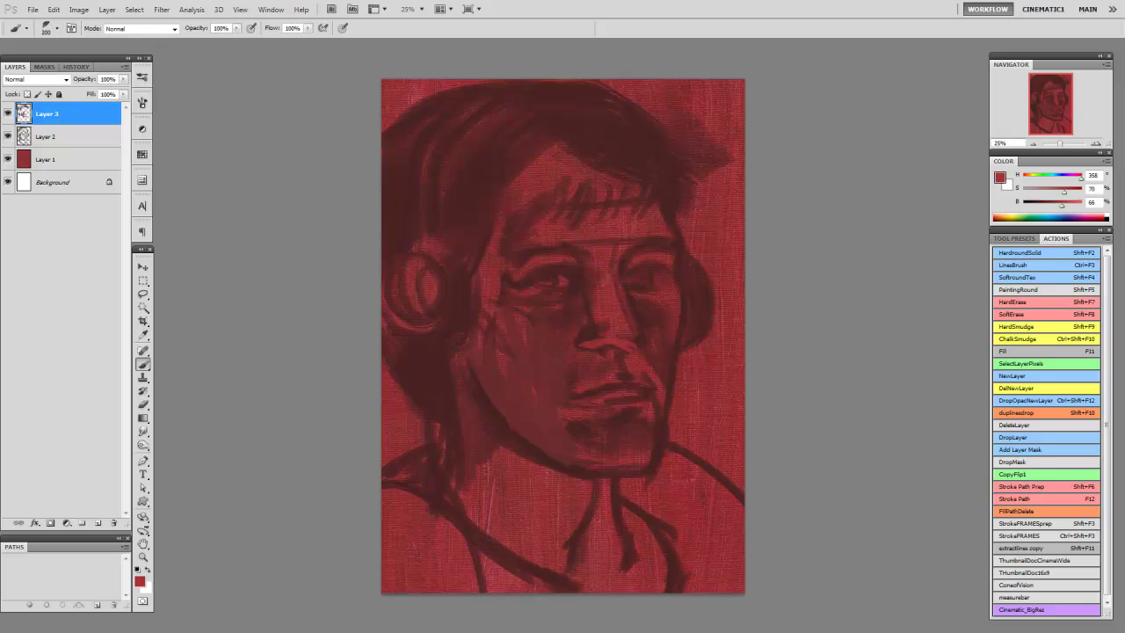
{"action": "left_click", "coordinate": [606, 290], "text": "alt"}
{"action": "mouse_move", "coordinate": [602, 290]}
{"action": "left_mouse_down"}
{"action": "mouse_move", "coordinate": [604, 318]}
{"action": "mouse_move", "coordinate": [616, 272]}
{"action": "mouse_move", "coordinate": [624, 348]}
{"action": "left_mouse_up"}
Step: Choose a dull greyish red and paint greyish-maroon strokes across the forehead
{"action": "left_click", "coordinate": [138, 581]}
{"action": "left_click_drag", "start_coordinate": [580, 309], "coordinate": [580, 384]}
{"action": "key", "text": "Return"}
{"action": "key", "text": "b"}
{"action": "left_click_drag", "start_coordinate": [567, 230], "coordinate": [638, 230]}
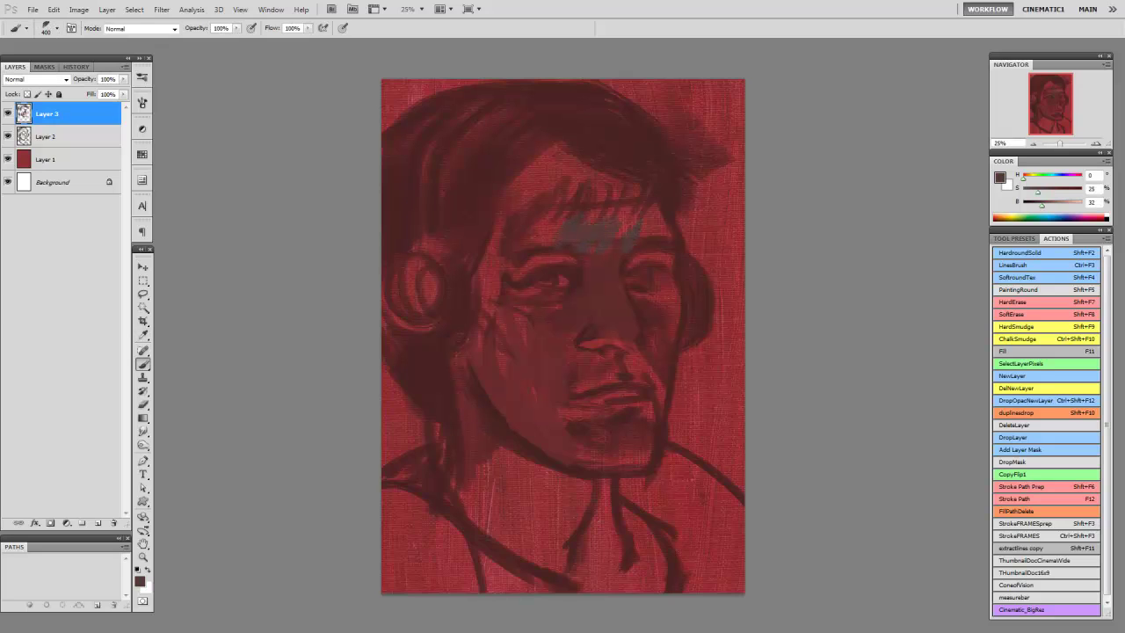
{"action": "left_click", "coordinate": [587, 216], "text": "alt"}
{"action": "mouse_move", "coordinate": [567, 219]}
{"action": "left_mouse_down"}
{"action": "mouse_move", "coordinate": [608, 202]}
{"action": "mouse_move", "coordinate": [520, 248]}
{"action": "mouse_move", "coordinate": [489, 290]}
{"action": "mouse_move", "coordinate": [492, 315]}
{"action": "left_mouse_up"}
Step: Lighten the cheek and the area near the chin with sampled brighter reds
{"action": "left_click", "coordinate": [528, 351], "text": "alt"}
{"action": "left_click_drag", "start_coordinate": [523, 347], "coordinate": [492, 449]}
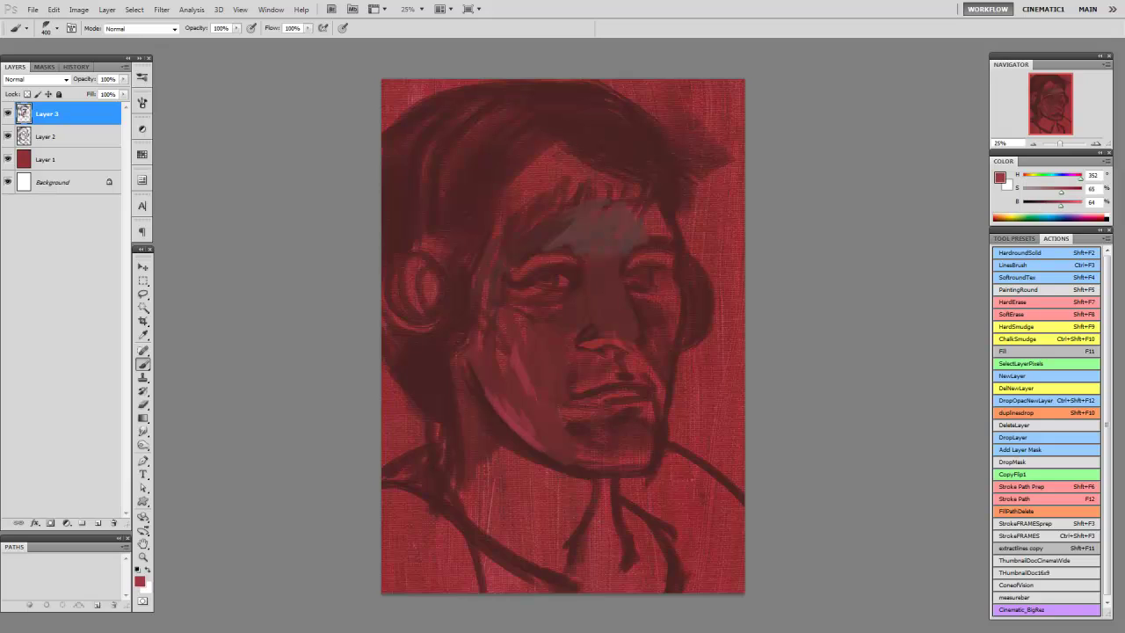
{"action": "left_click", "coordinate": [554, 440], "text": "alt"}
{"action": "left_click_drag", "start_coordinate": [567, 427], "coordinate": [545, 459]}
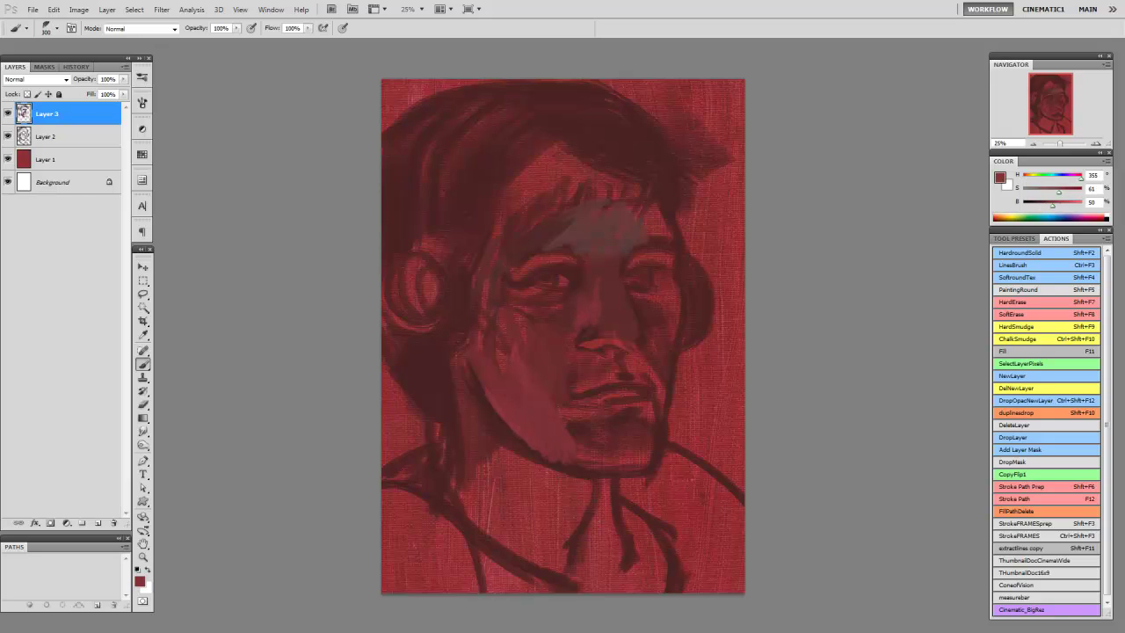
Step: Darken the mouth and lip line, and add fine dark moustache strokes above it
{"action": "left_click", "coordinate": [580, 347], "text": "alt"}
{"action": "left_click_drag", "start_coordinate": [576, 390], "coordinate": [661, 355]}
{"action": "key", "text": "bracketleft"}
{"action": "key", "text": "bracketleft"}
{"action": "key", "text": "bracketleft"}
{"action": "key", "text": "bracketleft"}
{"action": "key", "text": "bracketleft"}
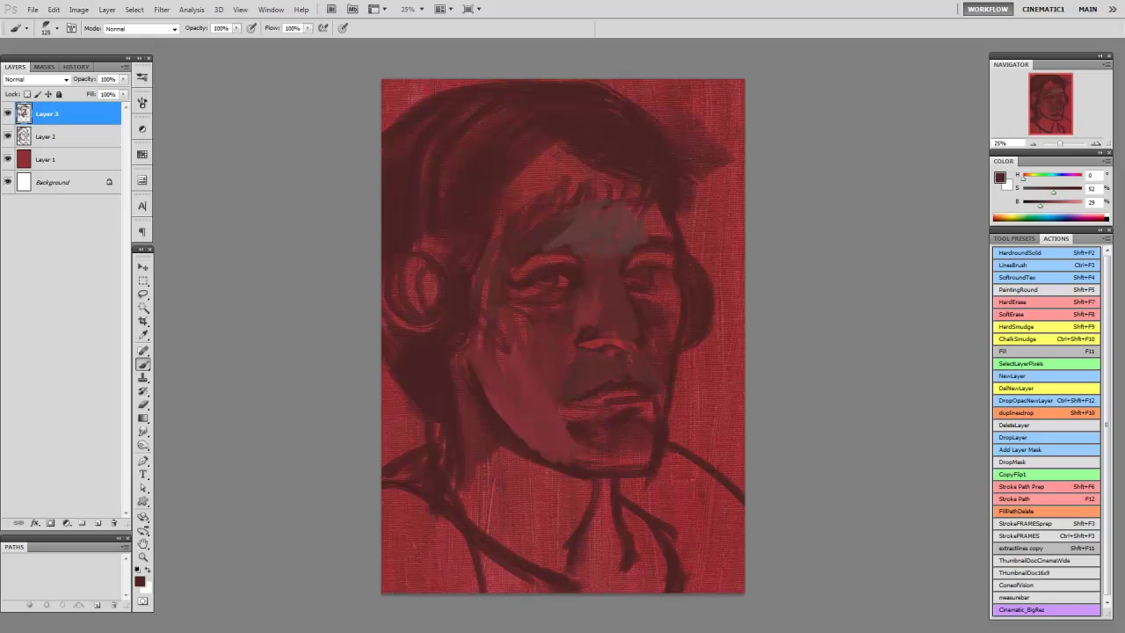
{"action": "left_click_drag", "start_coordinate": [576, 399], "coordinate": [640, 394]}
{"action": "left_click", "coordinate": [616, 413], "text": "alt"}
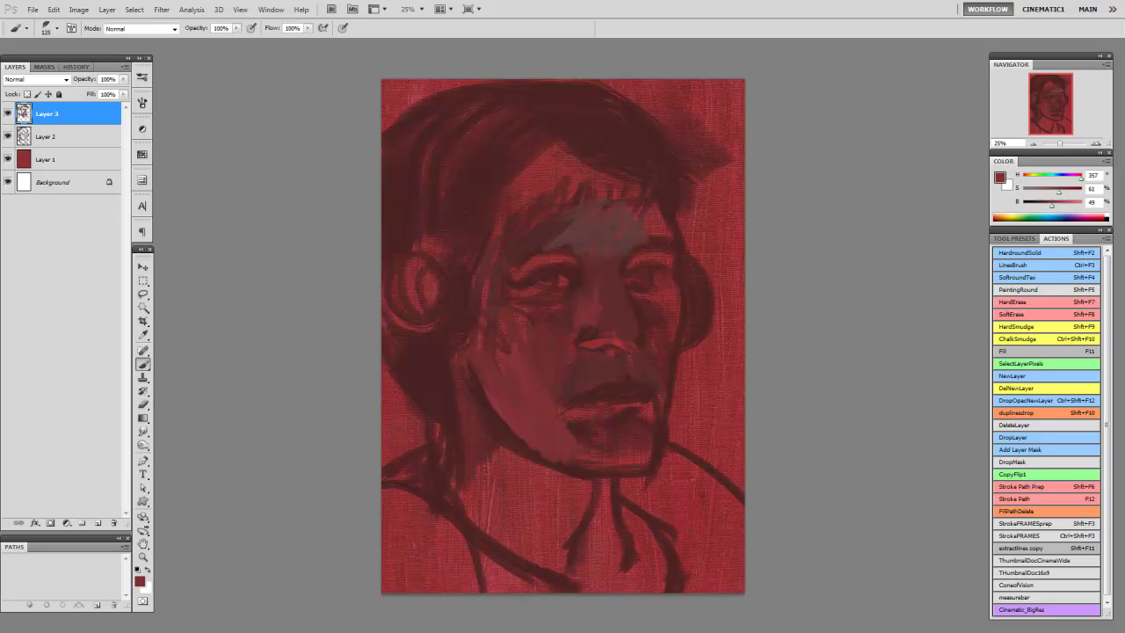
Step: Choose a beige and block in the neck patch, with dark red strokes right of the collar
{"action": "key", "text": "F9"}
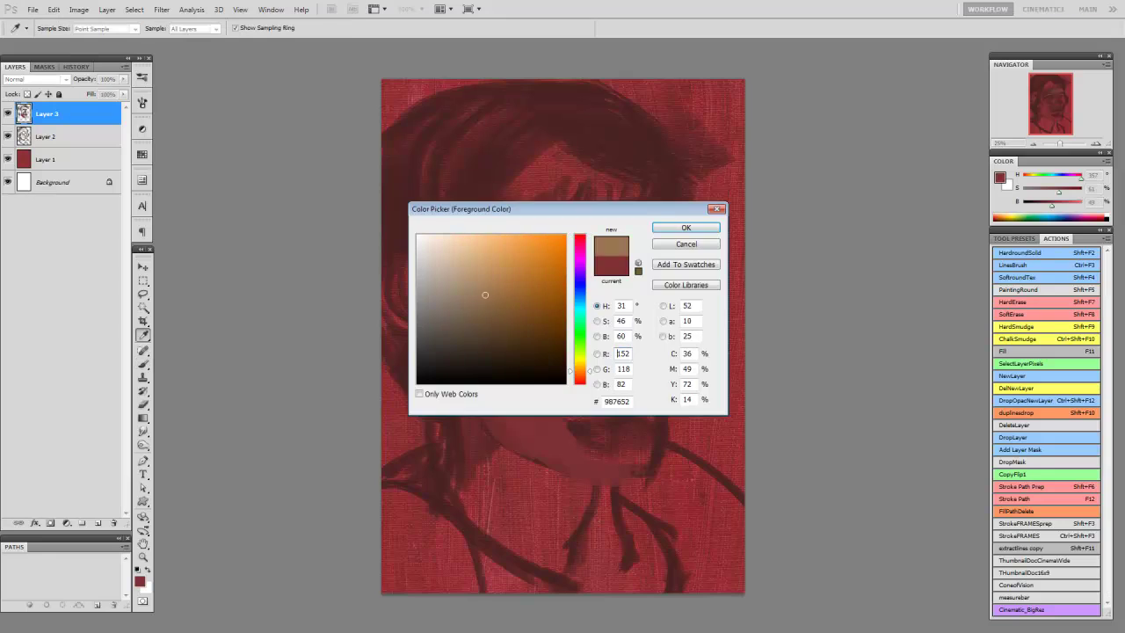
{"action": "left_click", "coordinate": [485, 299]}
{"action": "key", "text": "Return"}
{"action": "mouse_move", "coordinate": [466, 527]}
{"action": "left_mouse_down"}
{"action": "mouse_move", "coordinate": [580, 479]}
{"action": "mouse_move", "coordinate": [479, 457]}
{"action": "mouse_move", "coordinate": [571, 563]}
{"action": "left_mouse_up"}
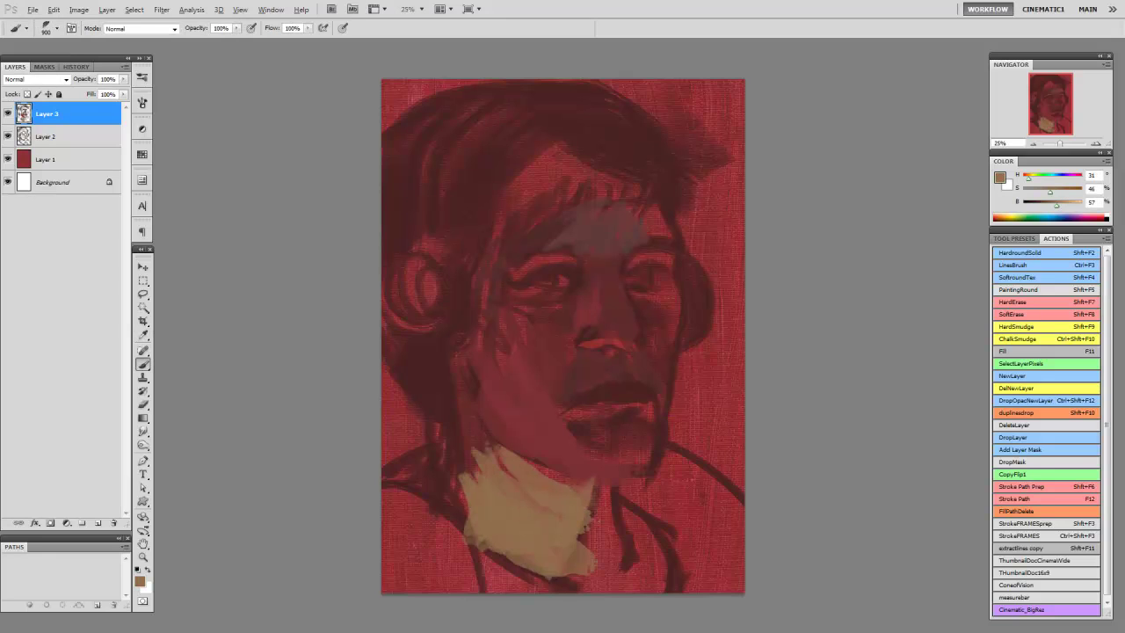
{"action": "left_click_drag", "start_coordinate": [479, 483], "coordinate": [541, 558]}
{"action": "left_click_drag", "start_coordinate": [536, 510], "coordinate": [571, 537]}
{"action": "left_click", "coordinate": [597, 492], "text": "alt"}
{"action": "left_click_drag", "start_coordinate": [580, 482], "coordinate": [615, 554]}
{"action": "left_click_drag", "start_coordinate": [633, 509], "coordinate": [615, 589]}
Step: Add beige light to the collar, neck, right cheek, beside the mouth and on the forehead
{"action": "left_click", "coordinate": [518, 518], "text": "alt"}
{"action": "left_click_drag", "start_coordinate": [615, 536], "coordinate": [567, 580]}
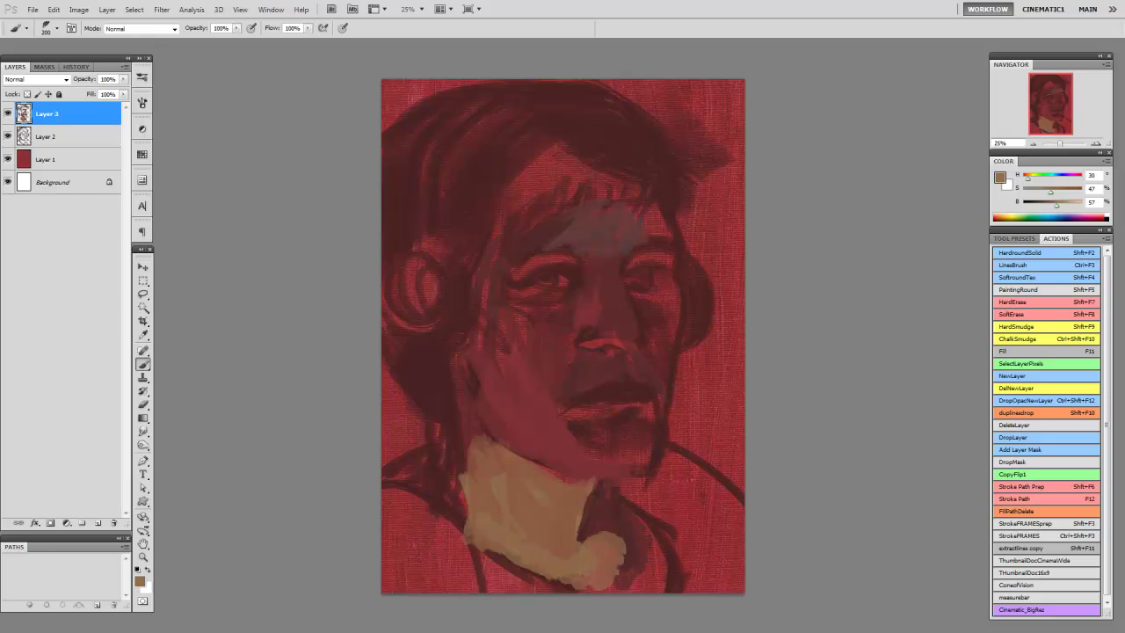
{"action": "left_click_drag", "start_coordinate": [511, 485], "coordinate": [530, 514]}
{"action": "mouse_move", "coordinate": [634, 293]}
{"action": "left_mouse_down"}
{"action": "mouse_move", "coordinate": [666, 306]}
{"action": "mouse_move", "coordinate": [673, 337]}
{"action": "left_mouse_up"}
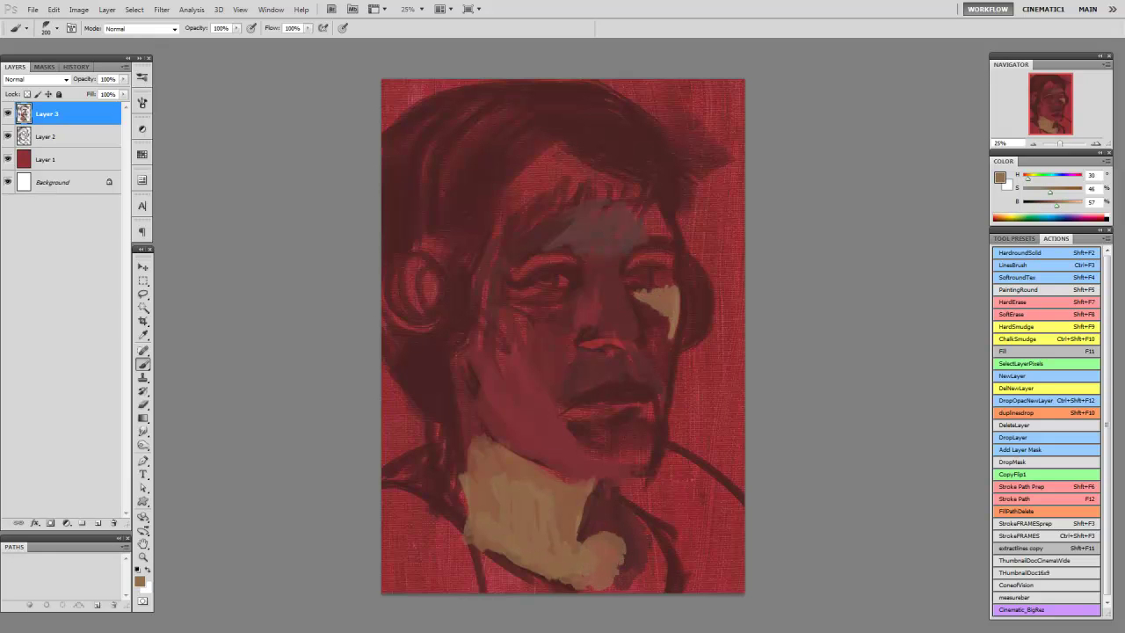
{"action": "left_click_drag", "start_coordinate": [631, 404], "coordinate": [657, 439]}
{"action": "left_click_drag", "start_coordinate": [570, 240], "coordinate": [588, 260]}
Step: Paint an orange eyebrow stroke, then light strokes over the right eyebrow and both eyes
{"action": "left_click", "coordinate": [999, 177]}
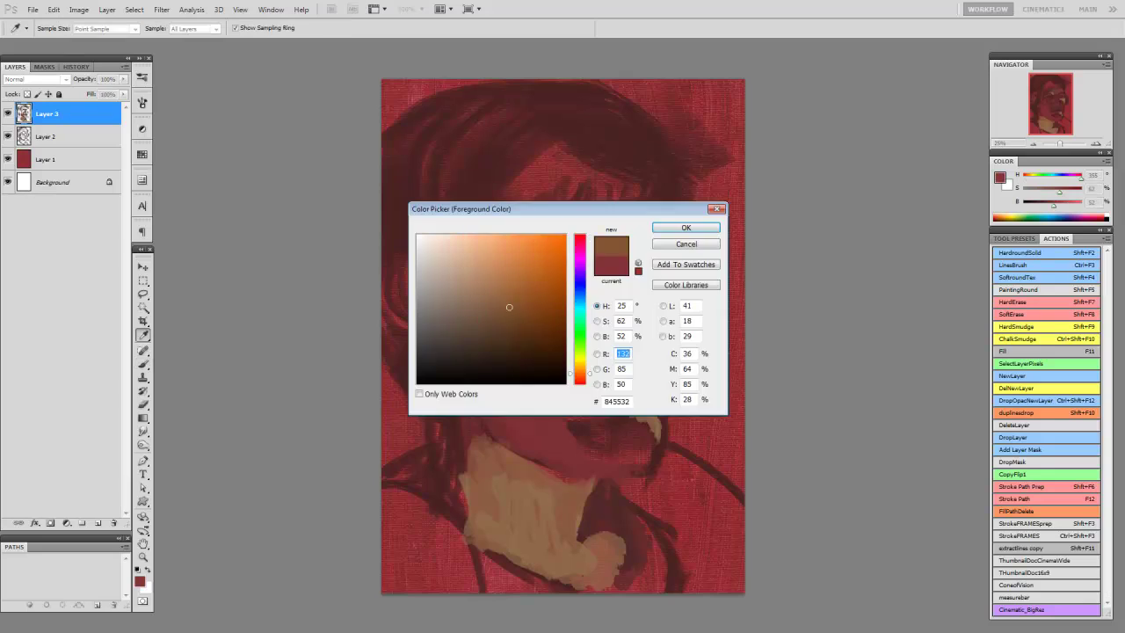
{"action": "left_click", "coordinate": [511, 295]}
{"action": "key", "text": "Return"}
{"action": "left_click_drag", "start_coordinate": [511, 271], "coordinate": [568, 256]}
{"action": "left_click", "coordinate": [568, 257], "text": "alt"}
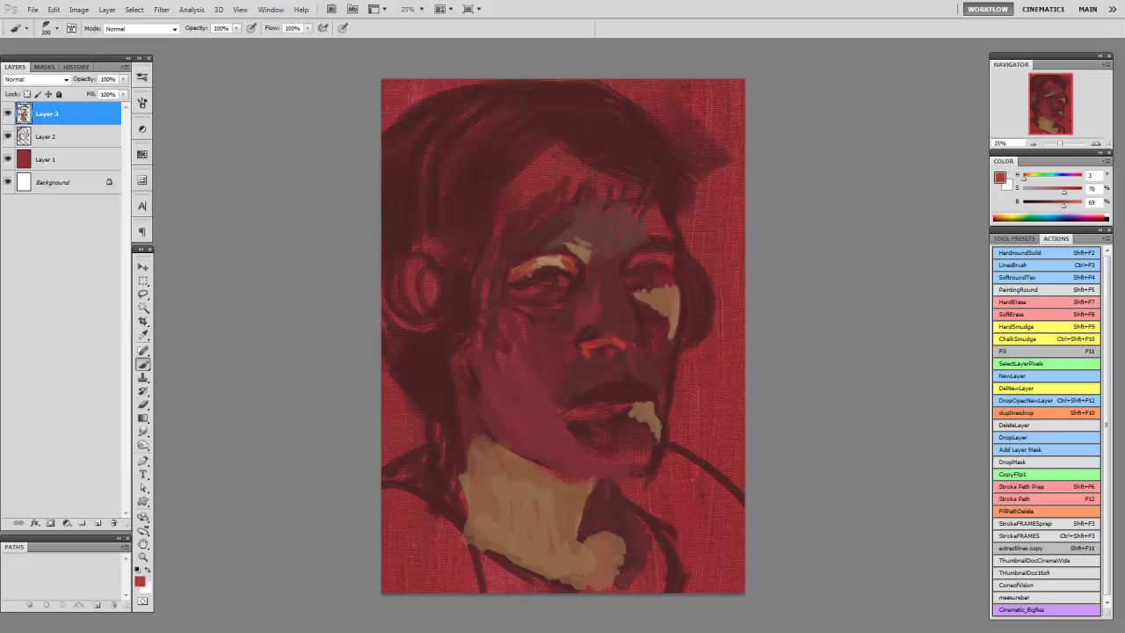
{"action": "left_click_drag", "start_coordinate": [630, 264], "coordinate": [666, 257]}
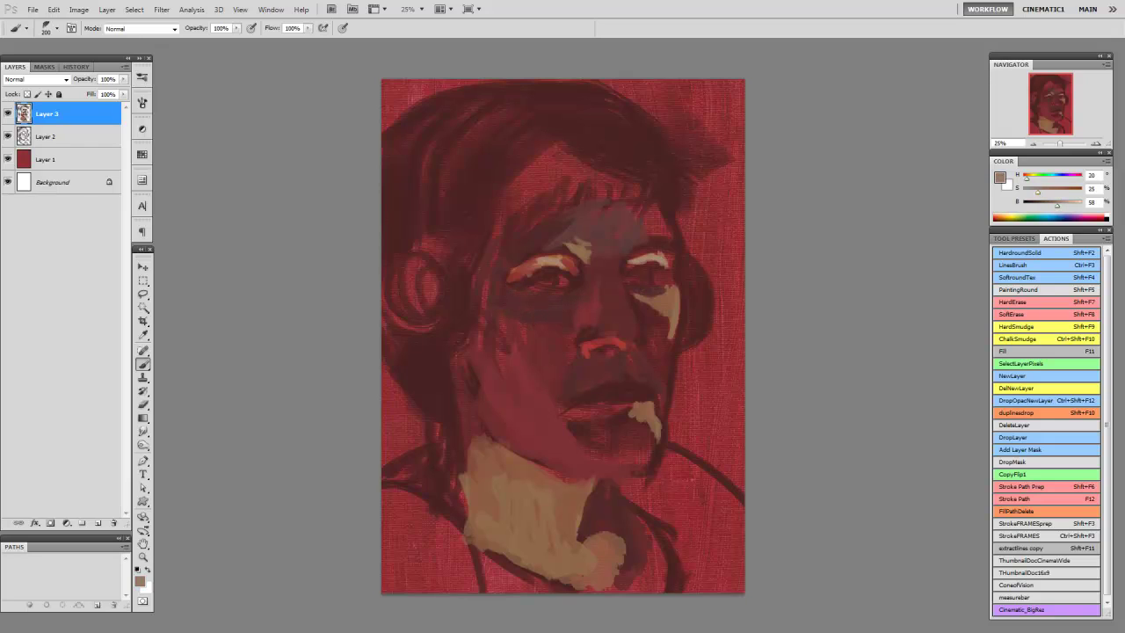
{"action": "left_click_drag", "start_coordinate": [555, 276], "coordinate": [570, 287]}
{"action": "left_click_drag", "start_coordinate": [652, 274], "coordinate": [663, 288]}
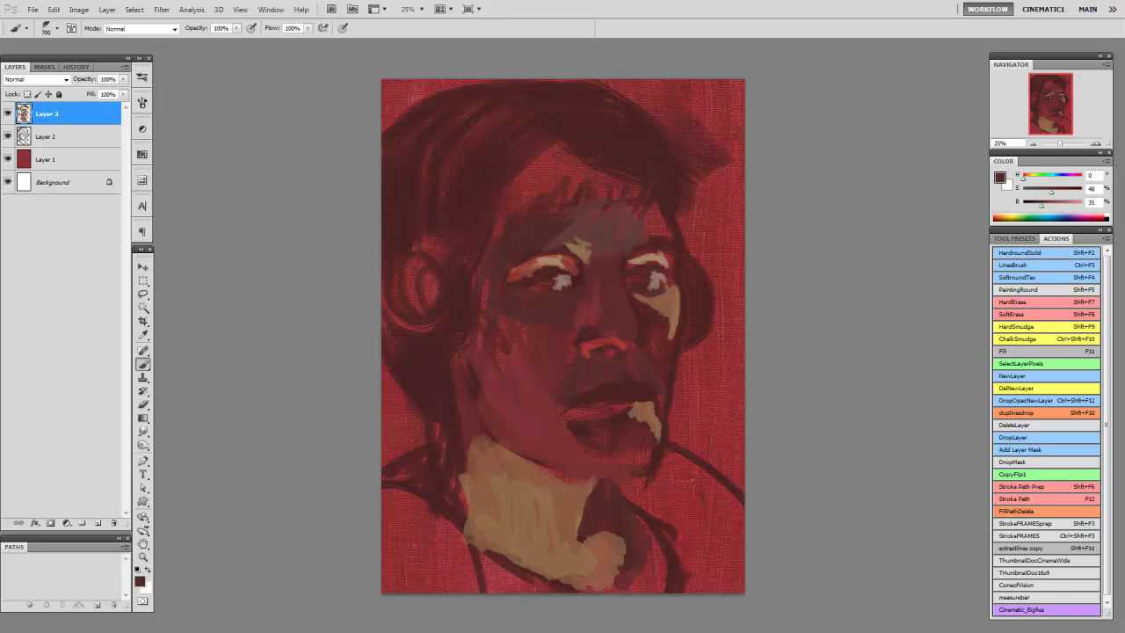
Step: Shade the left cheek, lighten around the nose and right cheek, and model the chin and jaw
{"action": "left_click_drag", "start_coordinate": [485, 286], "coordinate": [519, 391]}
{"action": "left_click", "coordinate": [524, 332], "text": "alt"}
{"action": "left_click_drag", "start_coordinate": [562, 321], "coordinate": [528, 343]}
{"action": "mouse_move", "coordinate": [649, 307]}
{"action": "left_mouse_down"}
{"action": "mouse_move", "coordinate": [655, 373]}
{"action": "mouse_move", "coordinate": [672, 398]}
{"action": "left_mouse_up"}
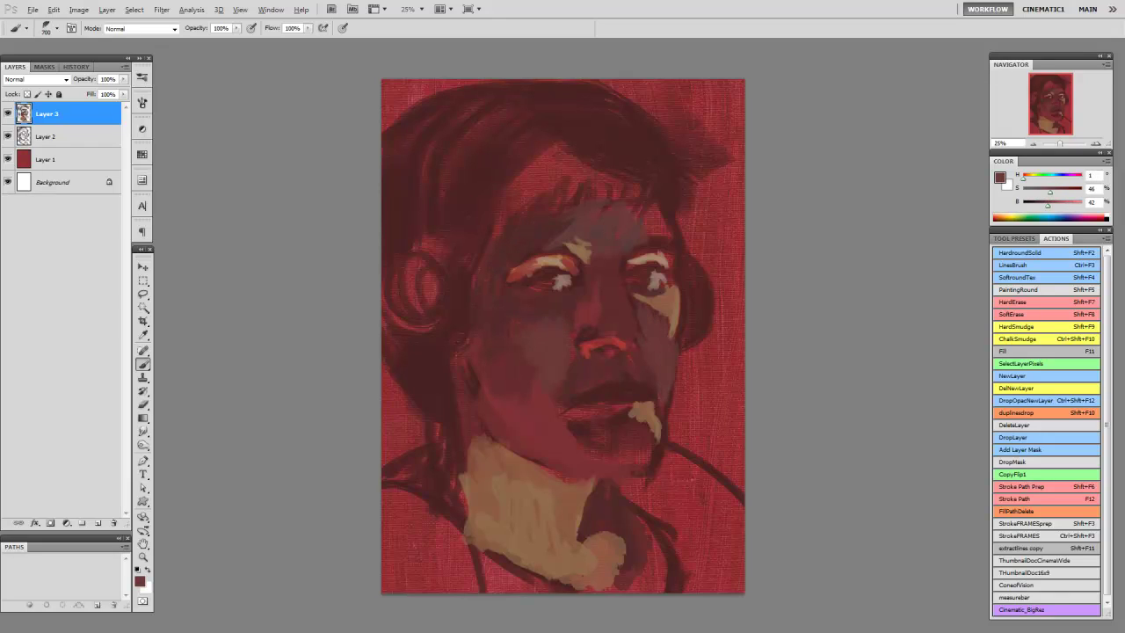
{"action": "left_click", "coordinate": [593, 466], "text": "alt"}
{"action": "left_click_drag", "start_coordinate": [575, 457], "coordinate": [646, 474]}
{"action": "left_click_drag", "start_coordinate": [567, 435], "coordinate": [594, 466]}
{"action": "left_click", "coordinate": [606, 422], "text": "alt"}
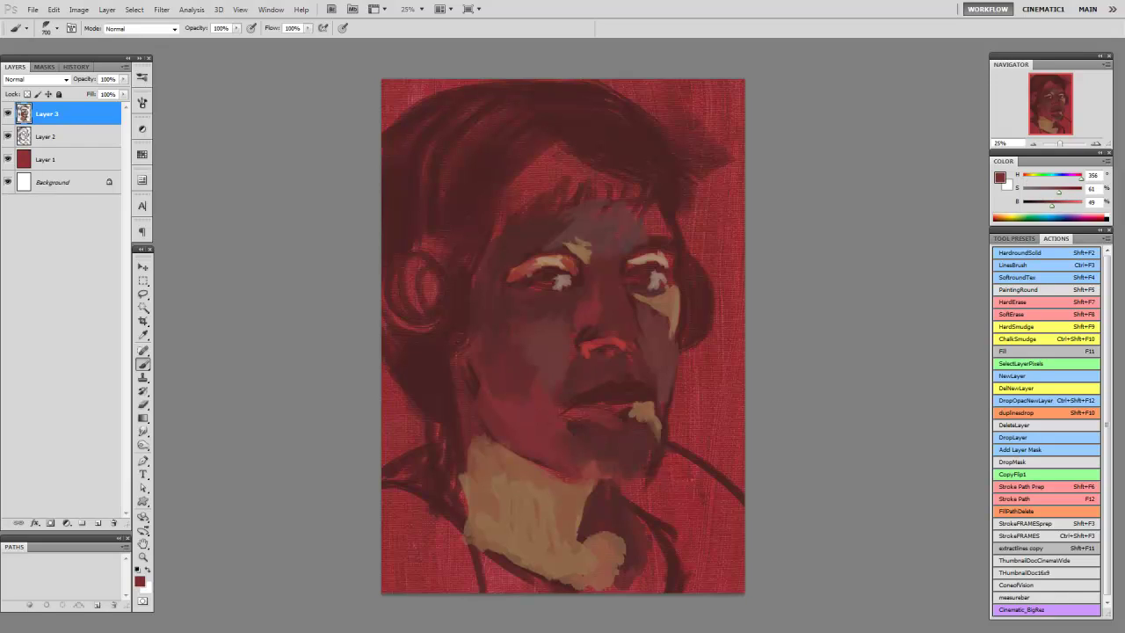
Step: Paint dark red-brown shadow down the neck and dark strokes across the forehead
{"action": "left_click", "coordinate": [479, 439], "text": "alt"}
{"action": "left_click_drag", "start_coordinate": [466, 438], "coordinate": [479, 510]}
{"action": "left_click_drag", "start_coordinate": [514, 439], "coordinate": [501, 528]}
{"action": "left_click_drag", "start_coordinate": [549, 438], "coordinate": [510, 475]}
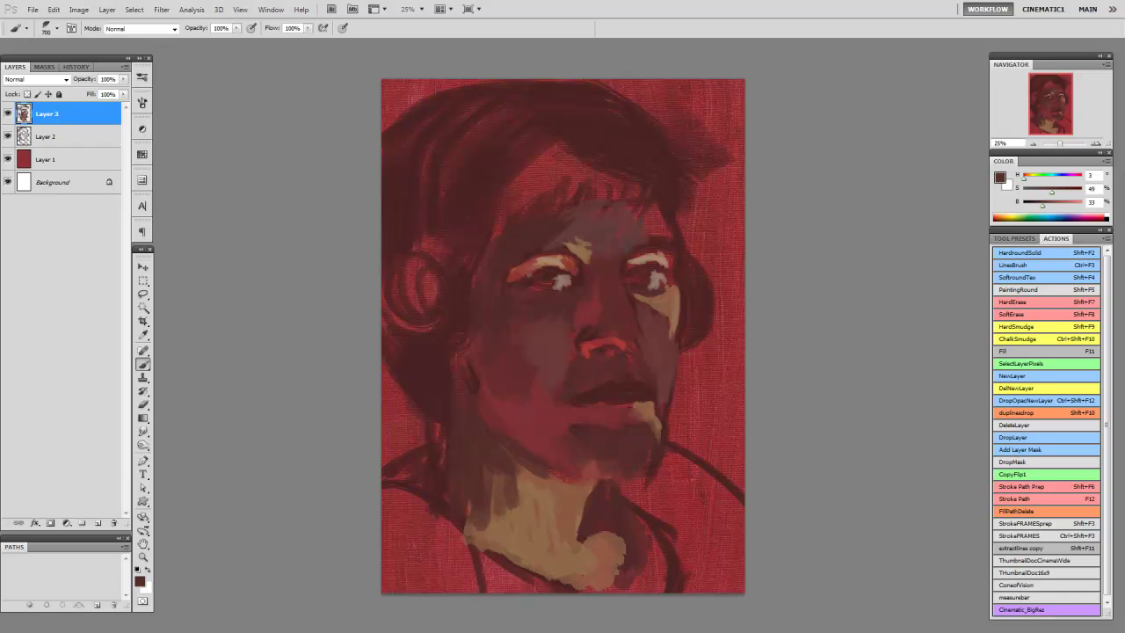
{"action": "mouse_move", "coordinate": [496, 237]}
{"action": "left_mouse_down"}
{"action": "mouse_move", "coordinate": [624, 209]}
{"action": "mouse_move", "coordinate": [681, 251]}
{"action": "left_mouse_up"}
Step: With a smaller brush, darken the upper-left hair, forehead fringe, right hair edge and lower-left jaw in dark brown
{"action": "key", "text": "bracketleft"}
{"action": "left_click", "coordinate": [664, 299], "text": "alt"}
{"action": "left_click", "coordinate": [457, 158], "text": "alt"}
{"action": "mouse_move", "coordinate": [540, 107]}
{"action": "left_mouse_down"}
{"action": "mouse_move", "coordinate": [440, 195]}
{"action": "mouse_move", "coordinate": [435, 270]}
{"action": "left_mouse_up"}
{"action": "mouse_move", "coordinate": [562, 150]}
{"action": "left_mouse_down"}
{"action": "mouse_move", "coordinate": [497, 108]}
{"action": "mouse_move", "coordinate": [400, 154]}
{"action": "left_mouse_up"}
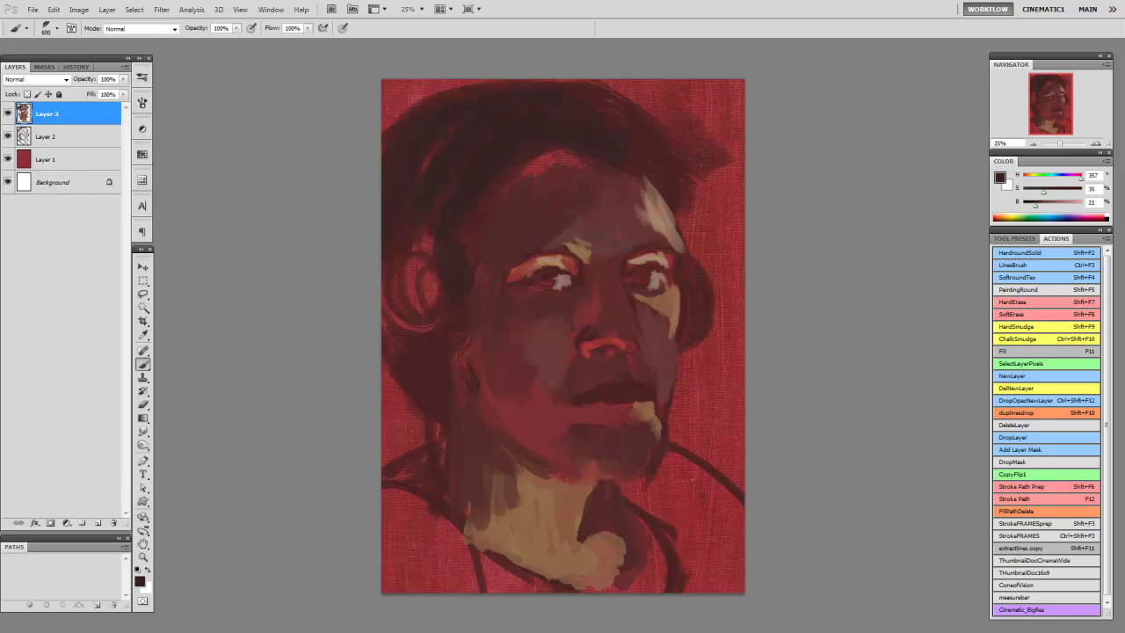
{"action": "mouse_move", "coordinate": [553, 152]}
{"action": "left_mouse_down"}
{"action": "mouse_move", "coordinate": [501, 204]}
{"action": "mouse_move", "coordinate": [527, 186]}
{"action": "left_mouse_up"}
{"action": "left_click_drag", "start_coordinate": [587, 158], "coordinate": [571, 185]}
{"action": "left_click_drag", "start_coordinate": [685, 180], "coordinate": [687, 230]}
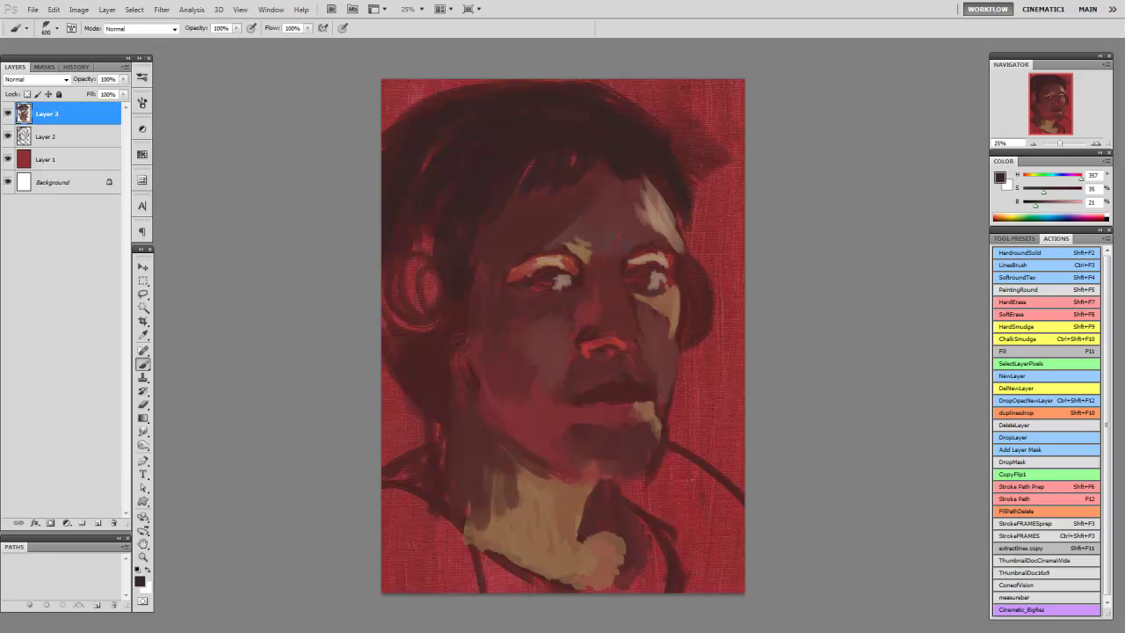
{"action": "left_click_drag", "start_coordinate": [459, 379], "coordinate": [479, 432]}
{"action": "left_click_drag", "start_coordinate": [424, 360], "coordinate": [387, 431]}
{"action": "left_click", "coordinate": [576, 246], "text": "alt"}
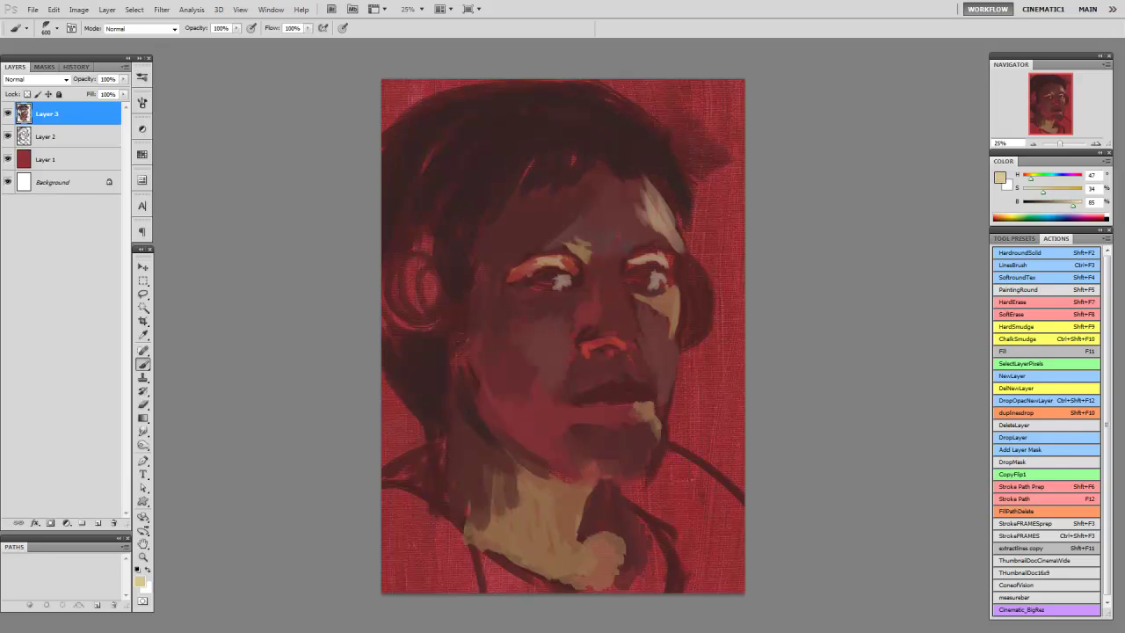
Step: Using a smaller brush, paint light tan strokes through the background right of the head
{"action": "right_click", "coordinate": [585, 230]}
{"action": "double_click", "coordinate": [687, 346]}
{"action": "left_click_drag", "start_coordinate": [729, 172], "coordinate": [731, 275]}
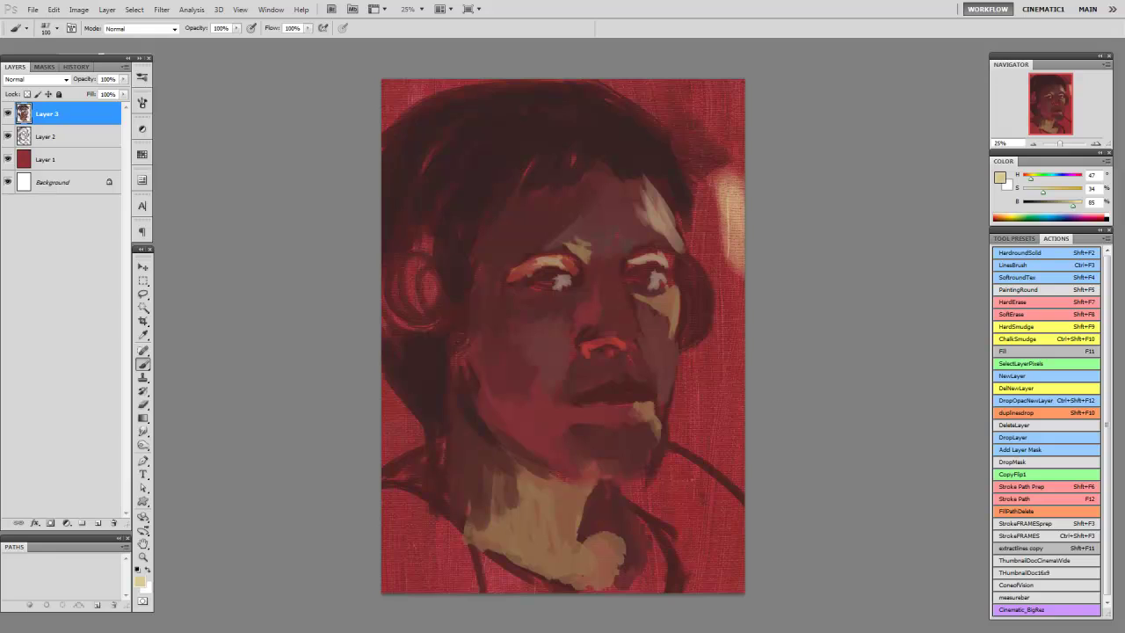
{"action": "mouse_move", "coordinate": [694, 255]}
{"action": "left_mouse_down"}
{"action": "mouse_move", "coordinate": [729, 180]}
{"action": "mouse_move", "coordinate": [721, 237]}
{"action": "mouse_move", "coordinate": [703, 198]}
{"action": "mouse_move", "coordinate": [712, 290]}
{"action": "mouse_move", "coordinate": [681, 426]}
{"action": "left_mouse_up"}
{"action": "key", "text": "bracketleft"}
{"action": "key", "text": "bracketleft"}
{"action": "key", "text": "bracketleft"}
{"action": "key", "text": "bracketleft"}
{"action": "key", "text": "bracketleft"}
{"action": "key", "text": "bracketleft"}
{"action": "key", "text": "bracketleft"}
{"action": "mouse_move", "coordinate": [695, 347]}
{"action": "left_mouse_down"}
{"action": "mouse_move", "coordinate": [698, 457]}
{"action": "mouse_move", "coordinate": [738, 457]}
{"action": "left_mouse_up"}
{"action": "left_click_drag", "start_coordinate": [717, 387], "coordinate": [739, 488]}
{"action": "key", "text": "bracketright"}
{"action": "left_click_drag", "start_coordinate": [738, 273], "coordinate": [740, 426]}
{"action": "mouse_move", "coordinate": [698, 101]}
{"action": "left_mouse_down"}
{"action": "mouse_move", "coordinate": [686, 154]}
{"action": "mouse_move", "coordinate": [699, 185]}
{"action": "left_mouse_up"}
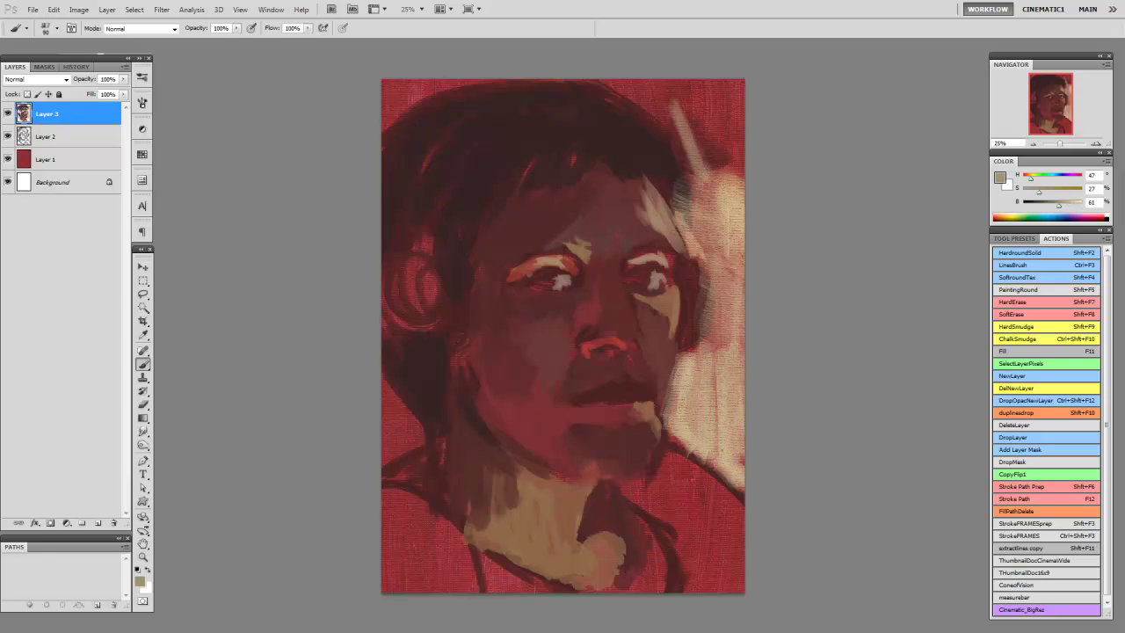
{"action": "key", "text": "bracketright"}
{"action": "key", "text": "bracketright"}
{"action": "key", "text": "bracketright"}
{"action": "key", "text": "bracketright"}
{"action": "left_click_drag", "start_coordinate": [672, 88], "coordinate": [703, 145]}
{"action": "mouse_move", "coordinate": [733, 83]}
{"action": "left_mouse_down"}
{"action": "mouse_move", "coordinate": [729, 175]}
{"action": "mouse_move", "coordinate": [598, 106]}
{"action": "mouse_move", "coordinate": [725, 123]}
{"action": "left_mouse_up"}
Step: Sample a very dark red-brown and darken the left hair and left cheek
{"action": "right_click", "coordinate": [577, 225]}
{"action": "left_click", "coordinate": [603, 301]}
{"action": "left_click", "coordinate": [550, 286], "text": "alt"}
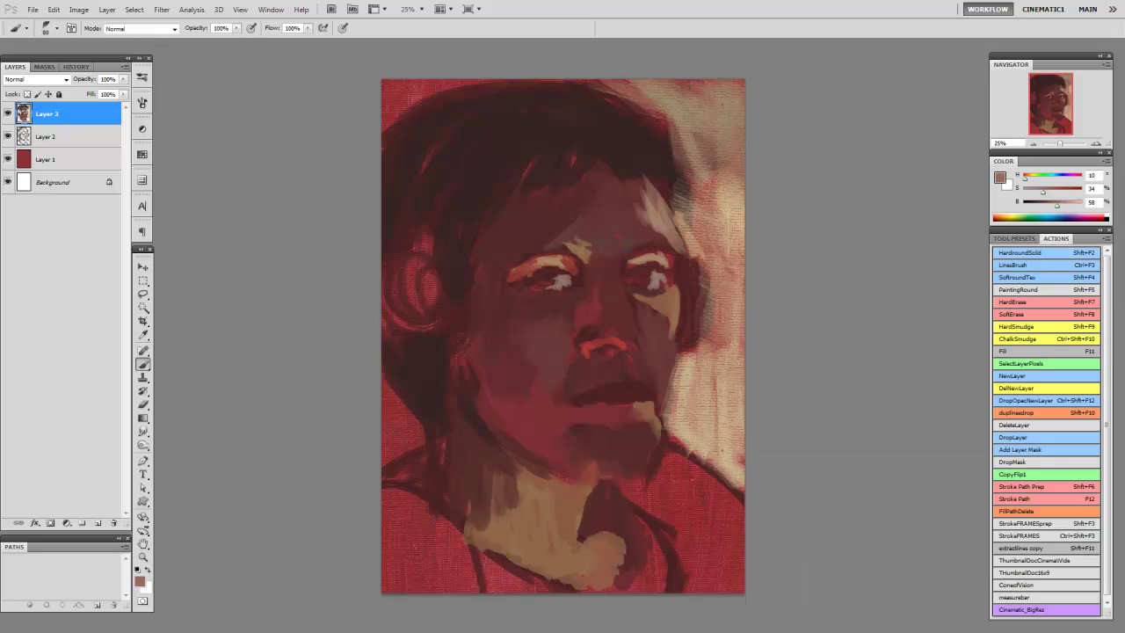
{"action": "left_click", "coordinate": [562, 317], "text": "alt"}
{"action": "left_click", "coordinate": [562, 316], "text": "alt"}
{"action": "key", "text": "bracketright"}
{"action": "key", "text": "bracketright"}
{"action": "left_click_drag", "start_coordinate": [439, 273], "coordinate": [387, 334]}
{"action": "left_click_drag", "start_coordinate": [422, 246], "coordinate": [395, 316]}
{"action": "left_click_drag", "start_coordinate": [431, 277], "coordinate": [404, 330]}
Step: Add a light tan highlight on the left headphone and cover the beige chin with dark red
{"action": "left_click", "coordinate": [527, 528], "text": "alt"}
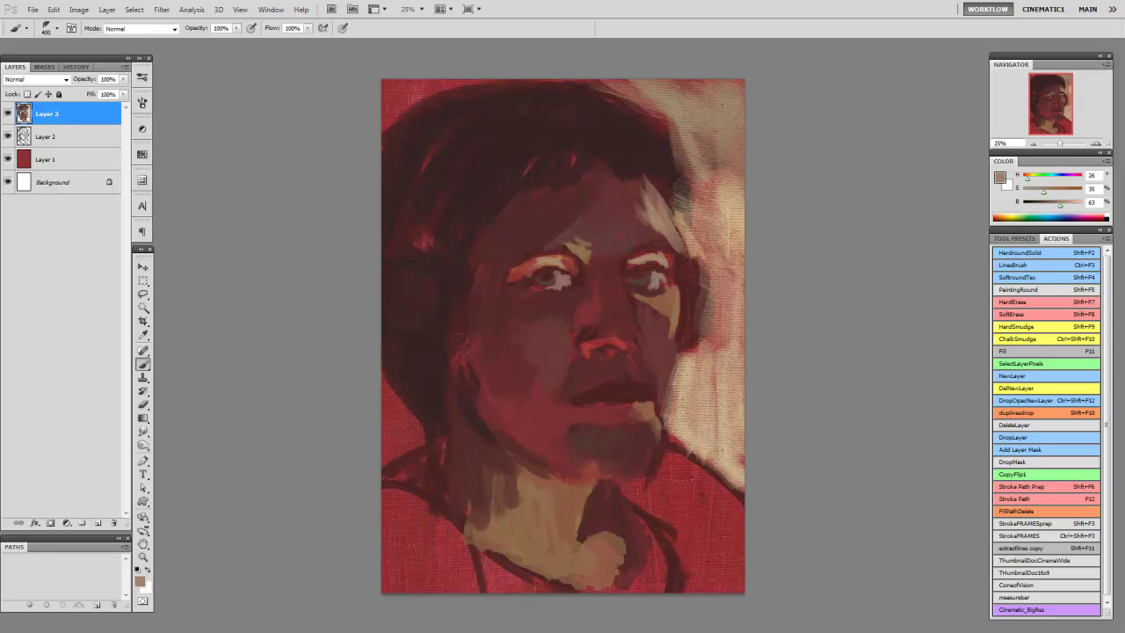
{"action": "mouse_move", "coordinate": [432, 274]}
{"action": "left_mouse_down"}
{"action": "mouse_move", "coordinate": [427, 323]}
{"action": "mouse_move", "coordinate": [447, 314]}
{"action": "left_mouse_up"}
{"action": "left_click", "coordinate": [467, 354], "text": "alt"}
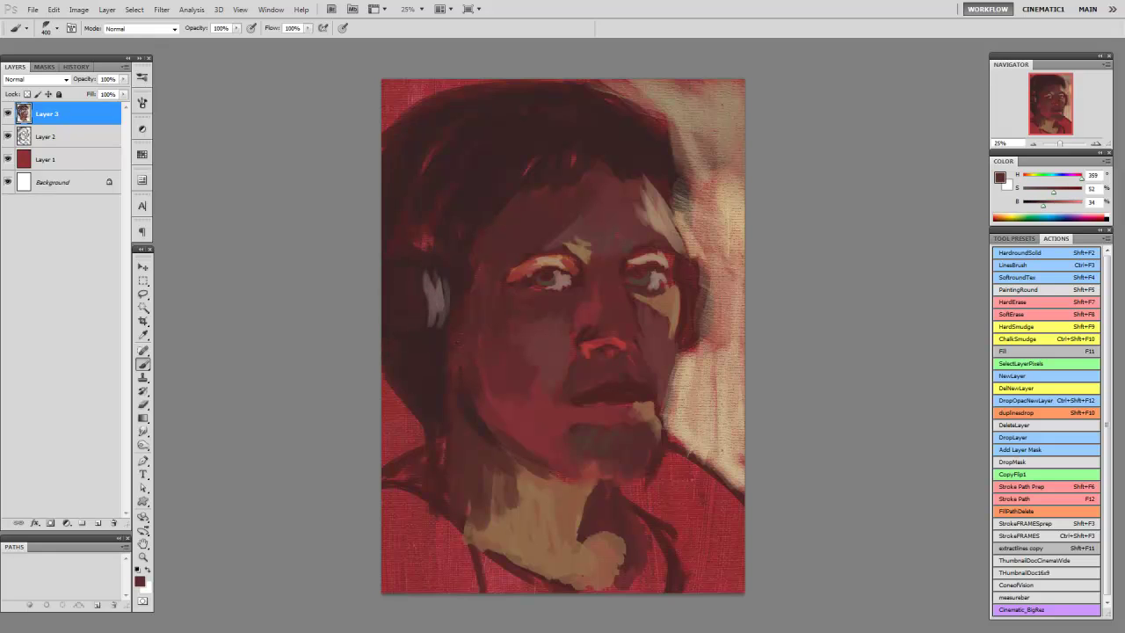
{"action": "mouse_move", "coordinate": [510, 441]}
{"action": "left_mouse_down"}
{"action": "mouse_move", "coordinate": [547, 464]}
{"action": "mouse_move", "coordinate": [615, 479]}
{"action": "mouse_move", "coordinate": [659, 468]}
{"action": "left_mouse_up"}
{"action": "left_click", "coordinate": [637, 468], "text": "alt"}
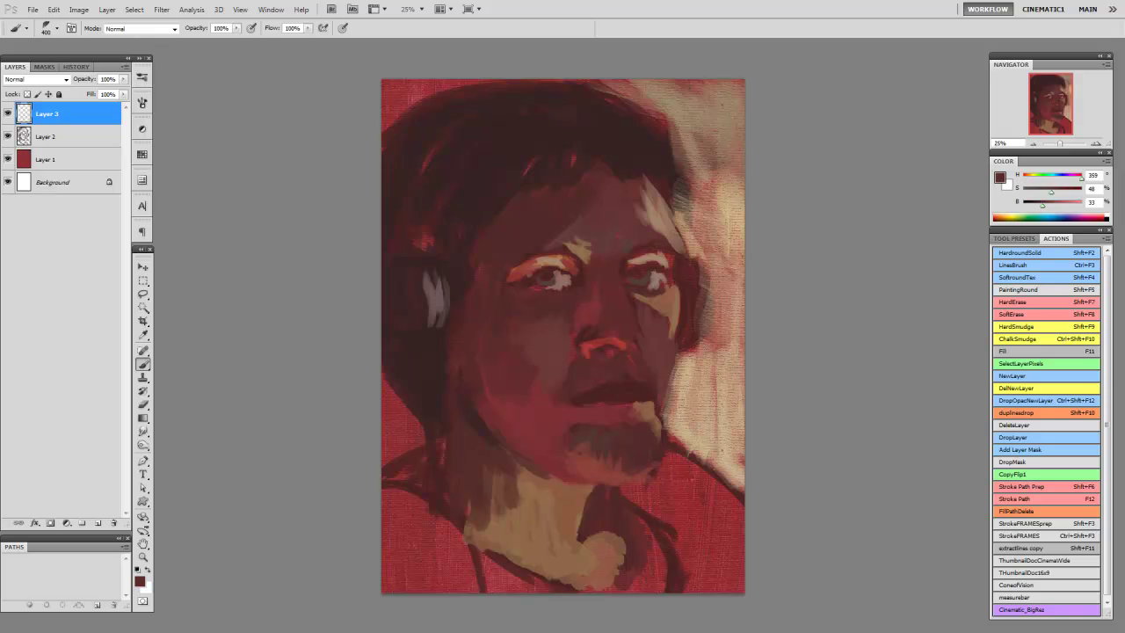
{"action": "key", "text": "bracketleft"}
{"action": "key", "text": "bracketleft"}
{"action": "key", "text": "bracketleft"}
{"action": "key", "text": "bracketleft"}
{"action": "key", "text": "bracketleft"}
{"action": "key", "text": "bracketleft"}
{"action": "key", "text": "bracketleft"}
{"action": "key", "text": "bracketleft"}
{"action": "key", "text": "bracketleft"}
{"action": "key", "text": "bracketleft"}
{"action": "key", "text": "bracketright"}
{"action": "key", "text": "bracketright"}
{"action": "key", "text": "bracketright"}
{"action": "key", "text": "bracketright"}
{"action": "key", "text": "bracketright"}
{"action": "key", "text": "bracketright"}
{"action": "key", "text": "bracketright"}
{"action": "key", "text": "bracketright"}
{"action": "key", "text": "bracketleft"}
{"action": "key", "text": "bracketleft"}
{"action": "key", "text": "bracketleft"}
{"action": "key", "text": "bracketleft"}
{"action": "key", "text": "bracketleft"}
{"action": "key", "text": "bracketleft"}
{"action": "key", "text": "bracketleft"}
{"action": "key", "text": "bracketleft"}
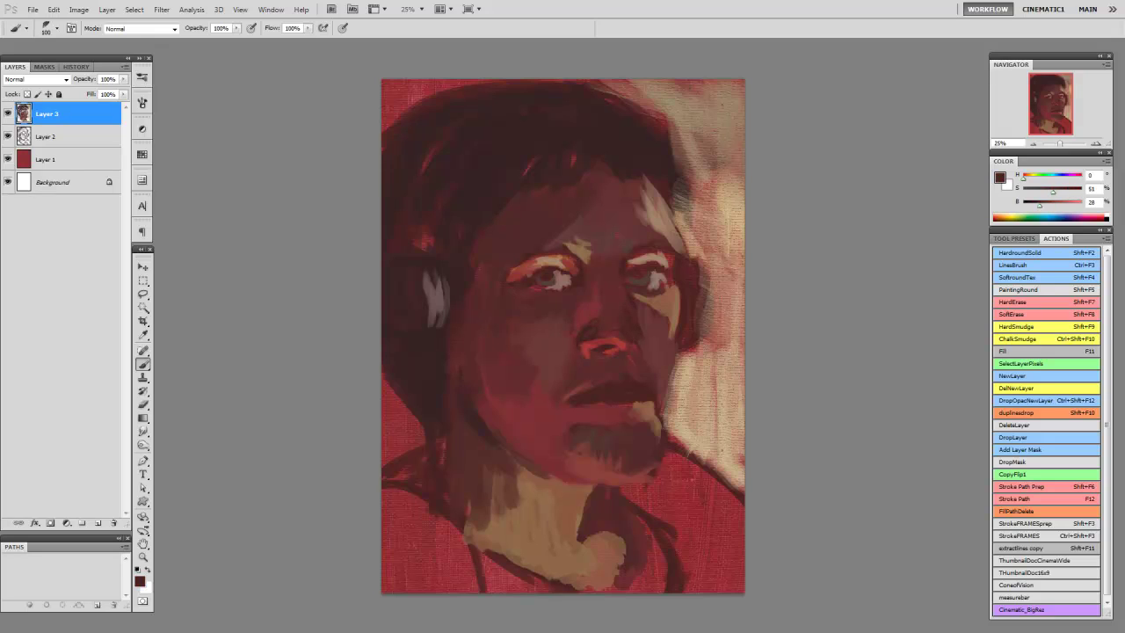
Step: Paint light strokes near the right eye, then cover them with sampled dark red
{"action": "key", "text": "bracketleft"}
{"action": "key", "text": "bracketleft"}
{"action": "key", "text": "bracketleft"}
{"action": "left_click_drag", "start_coordinate": [615, 276], "coordinate": [640, 339]}
{"action": "left_click", "coordinate": [615, 290], "text": "alt"}
{"action": "mouse_move", "coordinate": [615, 277]}
{"action": "left_mouse_down"}
{"action": "mouse_move", "coordinate": [632, 320]}
{"action": "mouse_move", "coordinate": [605, 315]}
{"action": "left_mouse_up"}
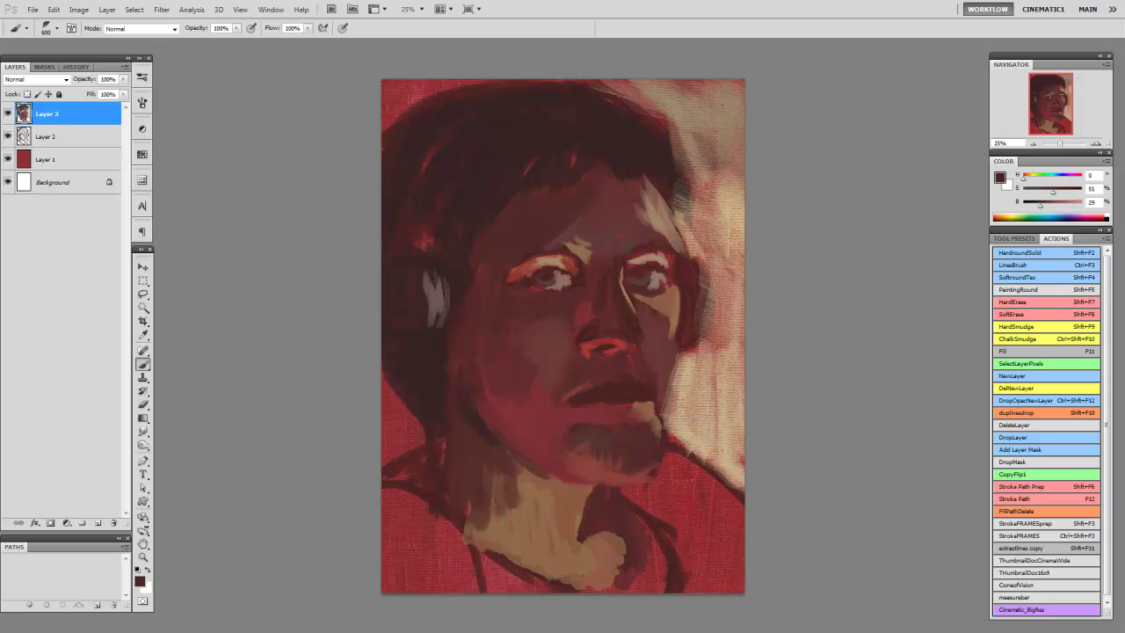
Step: Sample dark reds and darken the right side of the face by the ear
{"action": "left_click", "coordinate": [598, 299], "text": "alt"}
{"action": "key", "text": "bracketright"}
{"action": "key", "text": "bracketright"}
{"action": "key", "text": "bracketright"}
{"action": "key", "text": "bracketright"}
{"action": "key", "text": "bracketright"}
{"action": "key", "text": "bracketright"}
{"action": "left_click", "coordinate": [597, 299], "text": "alt"}
{"action": "key", "text": "bracketleft"}
{"action": "key", "text": "bracketleft"}
{"action": "key", "text": "bracketleft"}
{"action": "key", "text": "bracketleft"}
{"action": "key", "text": "bracketleft"}
{"action": "key", "text": "bracketleft"}
{"action": "key", "text": "bracketleft"}
{"action": "key", "text": "bracketleft"}
{"action": "key", "text": "bracketleft"}
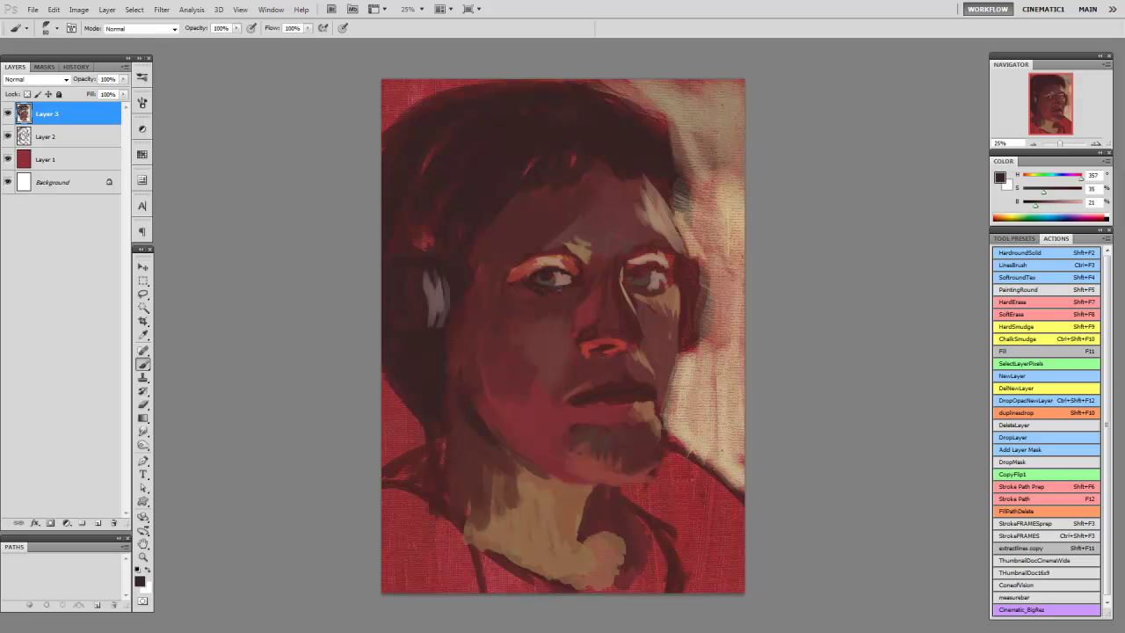
{"action": "key", "text": "bracketleft"}
{"action": "key", "text": "bracketright"}
{"action": "key", "text": "bracketright"}
{"action": "key", "text": "bracketright"}
{"action": "key", "text": "bracketright"}
{"action": "key", "text": "bracketright"}
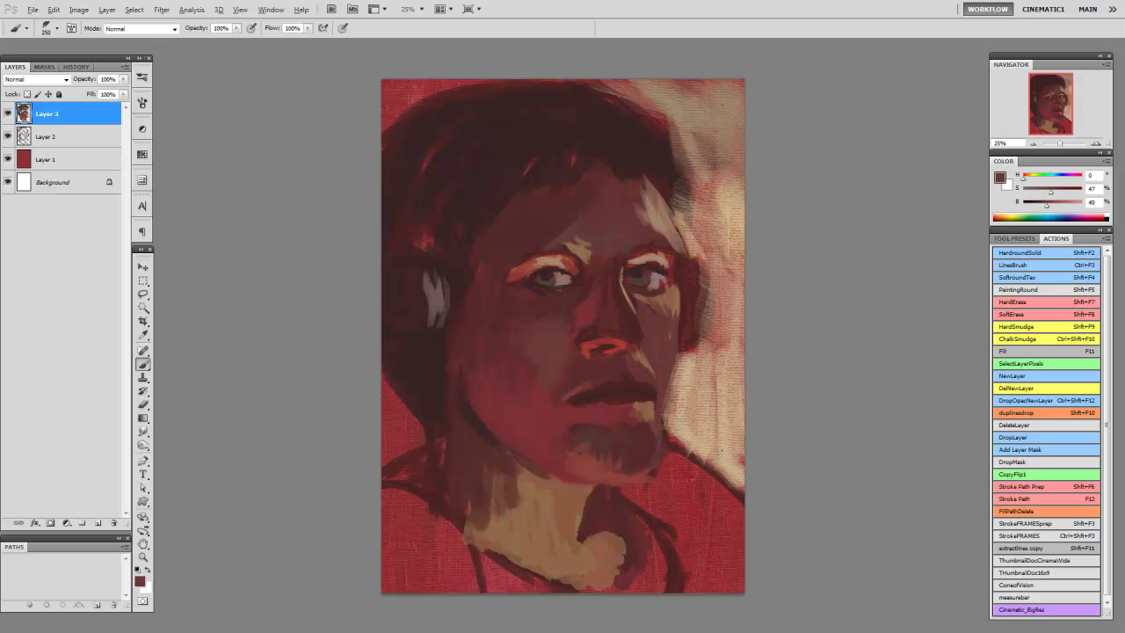
{"action": "key", "text": "bracketleft"}
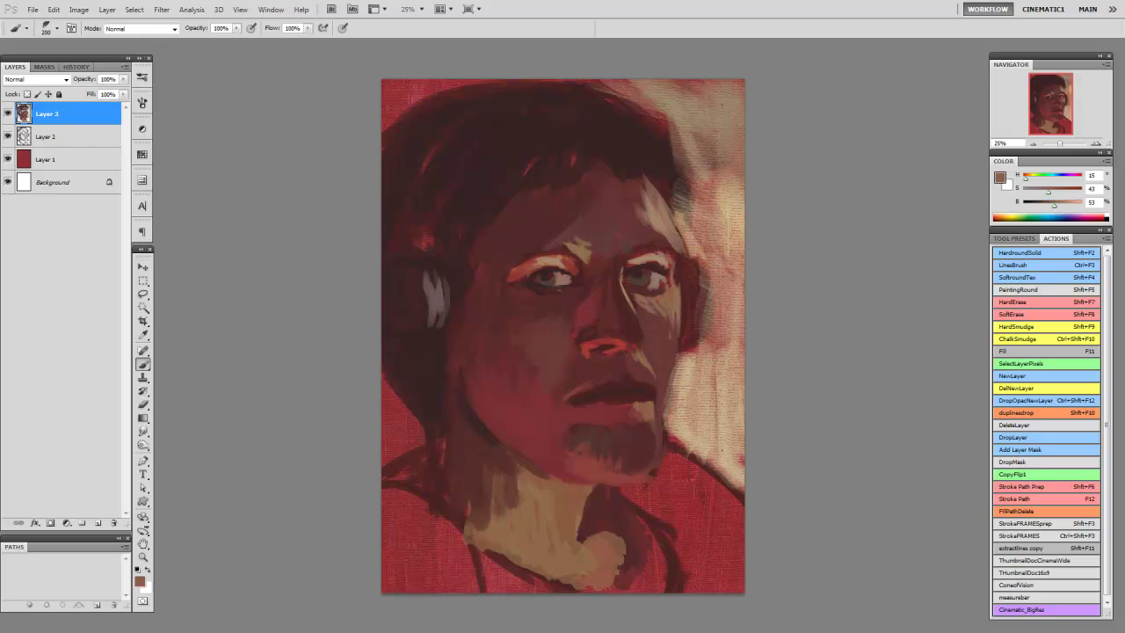
{"action": "left_click", "coordinate": [655, 255], "text": "alt"}
{"action": "key", "text": "bracketright"}
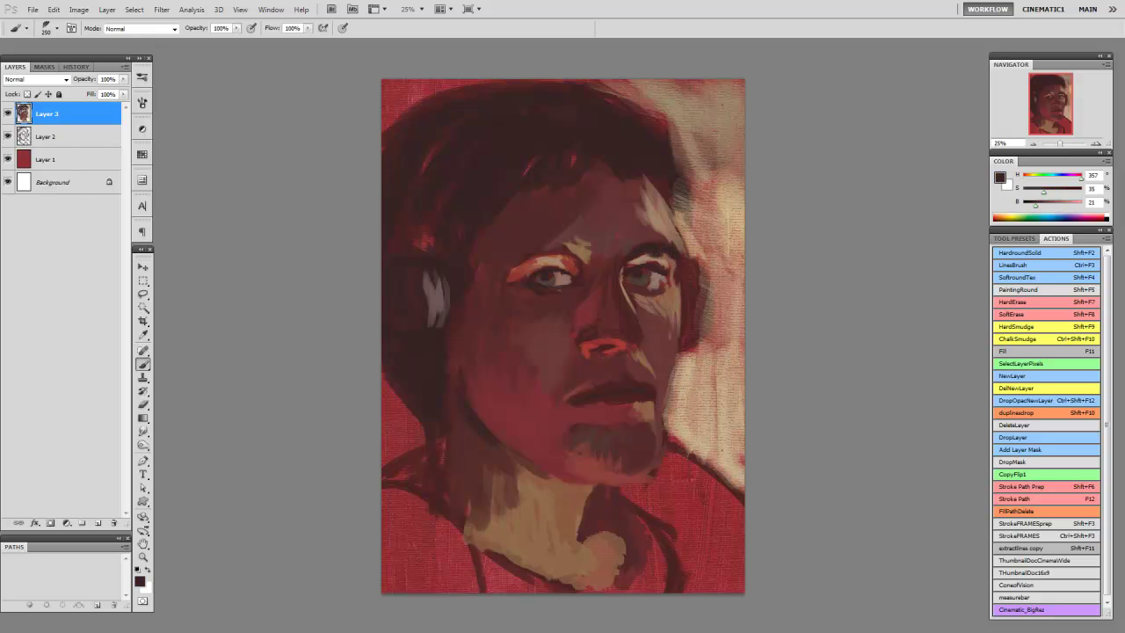
{"action": "key", "text": "bracketleft"}
{"action": "mouse_move", "coordinate": [679, 283]}
{"action": "left_mouse_down"}
{"action": "mouse_move", "coordinate": [687, 343]}
{"action": "mouse_move", "coordinate": [707, 345]}
{"action": "left_mouse_up"}
{"action": "left_click_drag", "start_coordinate": [689, 257], "coordinate": [708, 332]}
Step: Paint a dark eyebrow above the left eye and darken the ear highlight and hair spots
{"action": "mouse_move", "coordinate": [506, 267]}
{"action": "left_mouse_down"}
{"action": "mouse_move", "coordinate": [567, 246]}
{"action": "mouse_move", "coordinate": [590, 257]}
{"action": "left_mouse_up"}
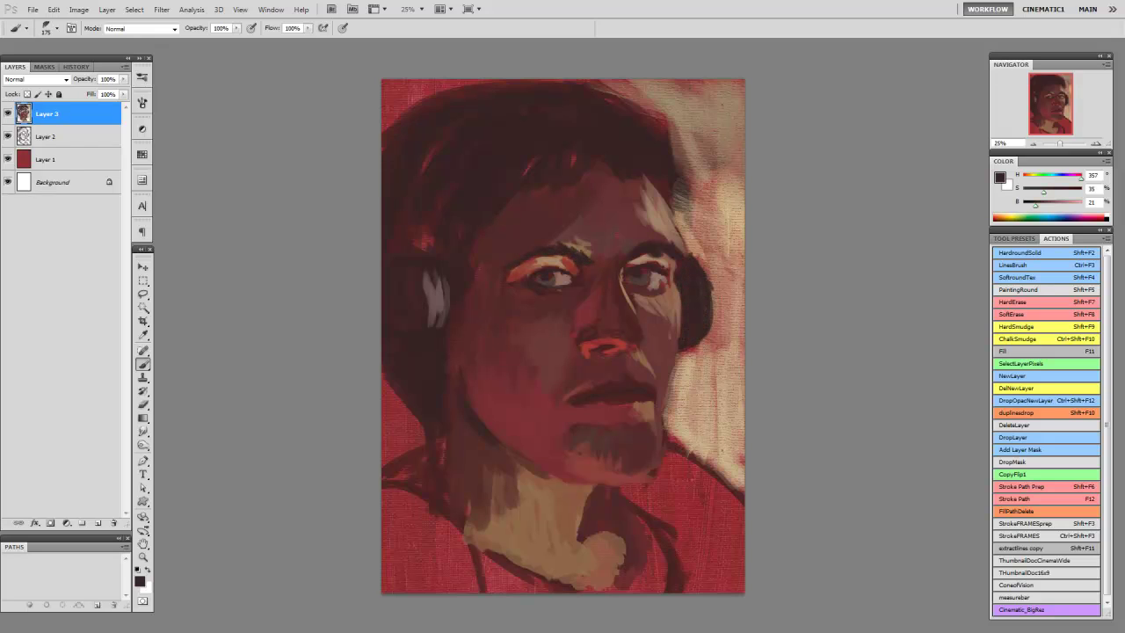
{"action": "left_click_drag", "start_coordinate": [436, 283], "coordinate": [440, 326]}
{"action": "key", "text": "bracketleft"}
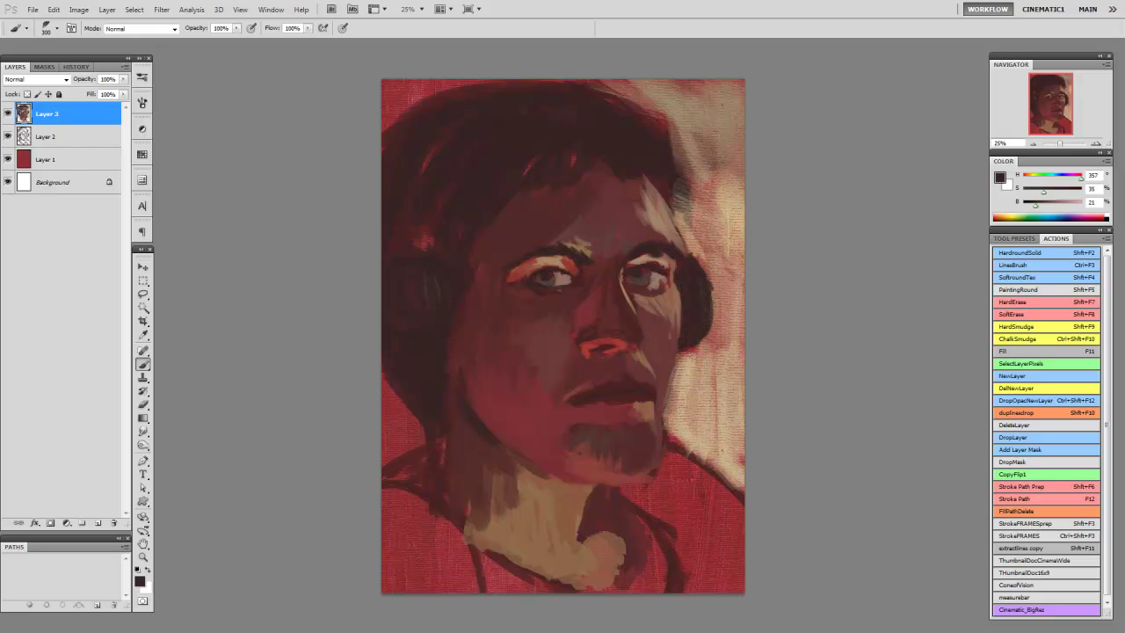
{"action": "left_click_drag", "start_coordinate": [429, 149], "coordinate": [431, 170]}
{"action": "left_click_drag", "start_coordinate": [423, 234], "coordinate": [425, 250]}
Step: Brush a lighter mid red along the left edge and over the top hair
{"action": "left_click", "coordinate": [413, 413], "text": "alt"}
{"action": "key", "text": "bracketright"}
{"action": "key", "text": "bracketright"}
{"action": "key", "text": "bracketright"}
{"action": "key", "text": "bracketright"}
{"action": "key", "text": "bracketright"}
{"action": "mouse_move", "coordinate": [413, 423]}
{"action": "left_mouse_down"}
{"action": "mouse_move", "coordinate": [403, 450]}
{"action": "mouse_move", "coordinate": [414, 455]}
{"action": "left_mouse_up"}
{"action": "left_click_drag", "start_coordinate": [405, 96], "coordinate": [501, 106]}
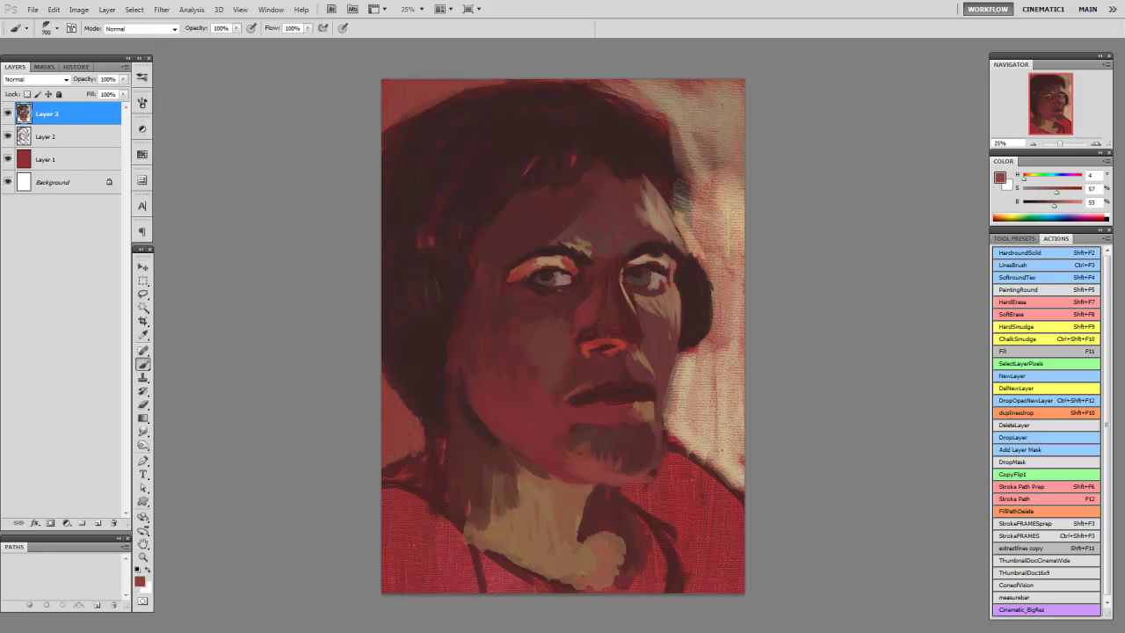
Step: Resample darker and brighter reds while resizing the brush between 100 and 200
{"action": "left_click", "coordinate": [496, 132], "text": "alt"}
{"action": "key", "text": "bracketleft"}
{"action": "key", "text": "bracketleft"}
{"action": "key", "text": "bracketleft"}
{"action": "key", "text": "bracketleft"}
{"action": "key", "text": "bracketleft"}
{"action": "key", "text": "bracketleft"}
{"action": "key", "text": "bracketleft"}
{"action": "key", "text": "bracketleft"}
{"action": "key", "text": "bracketleft"}
{"action": "key", "text": "bracketleft"}
{"action": "left_click", "coordinate": [609, 267], "text": "alt"}
{"action": "key", "text": "bracketright"}
{"action": "key", "text": "bracketright"}
{"action": "key", "text": "bracketright"}
{"action": "key", "text": "bracketright"}
{"action": "left_click", "coordinate": [609, 267], "text": "alt"}
{"action": "left_click", "coordinate": [586, 353], "text": "alt"}
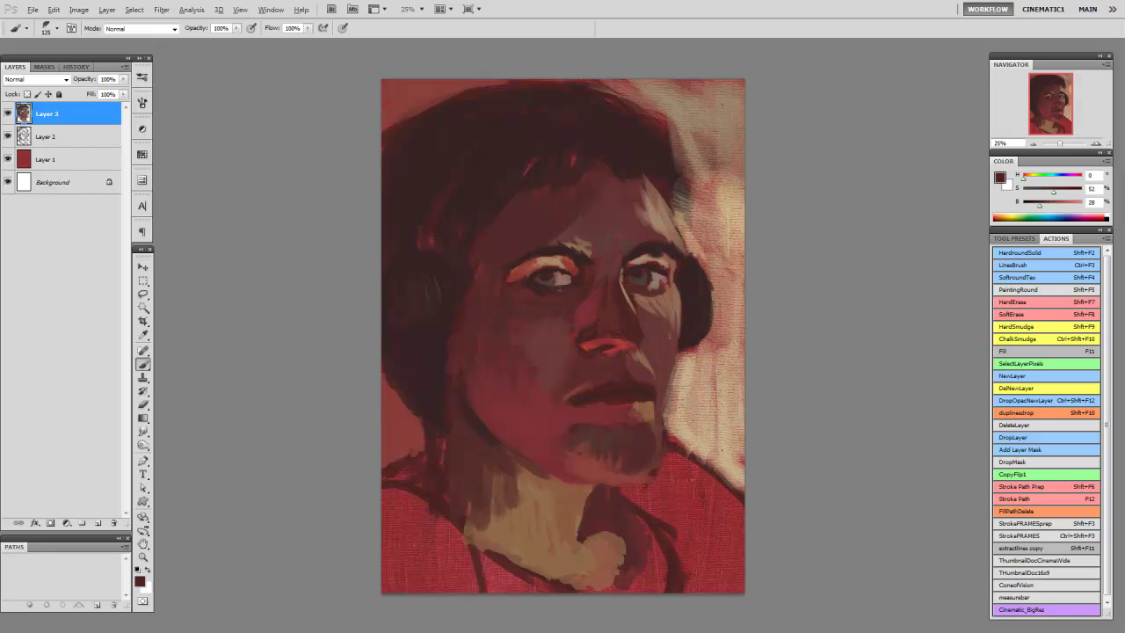
{"action": "key", "text": "bracketleft"}
{"action": "key", "text": "bracketleft"}
{"action": "left_click", "coordinate": [586, 353], "text": "alt"}
Step: Darken the neck's left contour, the shadow under the chin and the jaw with deep red
{"action": "left_click", "coordinate": [648, 357], "text": "alt"}
{"action": "key", "text": "bracketright"}
{"action": "key", "text": "bracketright"}
{"action": "left_click", "coordinate": [616, 352], "text": "alt"}
{"action": "left_click", "coordinate": [615, 352], "text": "alt"}
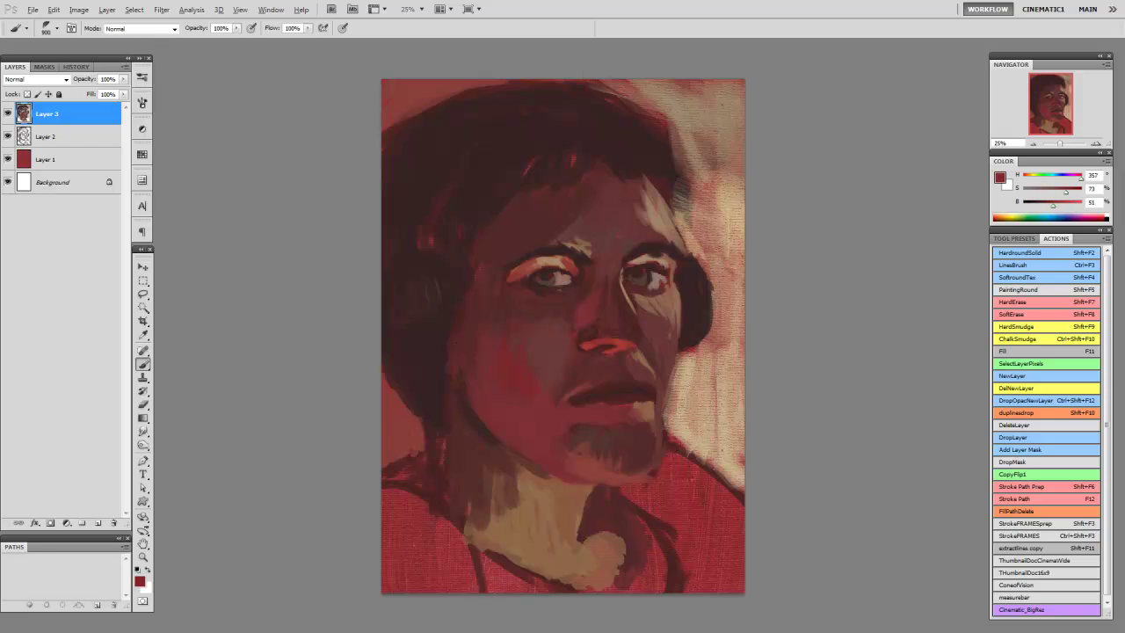
{"action": "key", "text": "bracketleft"}
{"action": "key", "text": "bracketleft"}
{"action": "left_click", "coordinate": [474, 527], "text": "alt"}
{"action": "left_click_drag", "start_coordinate": [444, 506], "coordinate": [485, 591]}
{"action": "left_click_drag", "start_coordinate": [567, 519], "coordinate": [580, 545]}
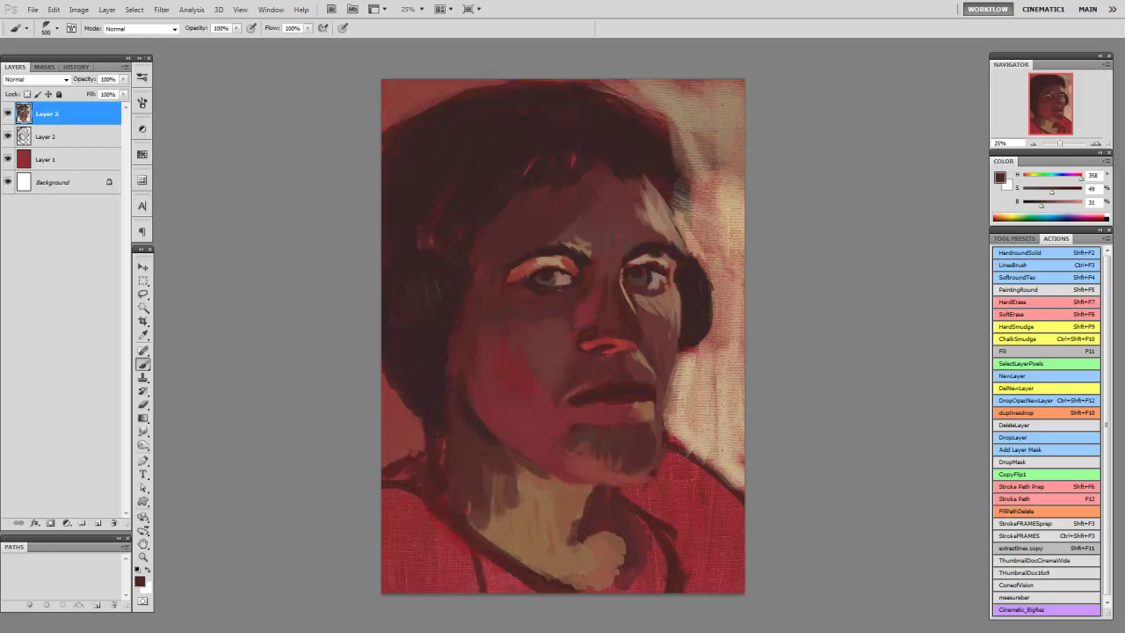
{"action": "left_click_drag", "start_coordinate": [518, 467], "coordinate": [589, 494]}
Step: Sample a dark red, shrink the brush to 400, and add an empty Layer 4 above Layer 3
{"action": "left_click", "coordinate": [563, 457], "text": "alt"}
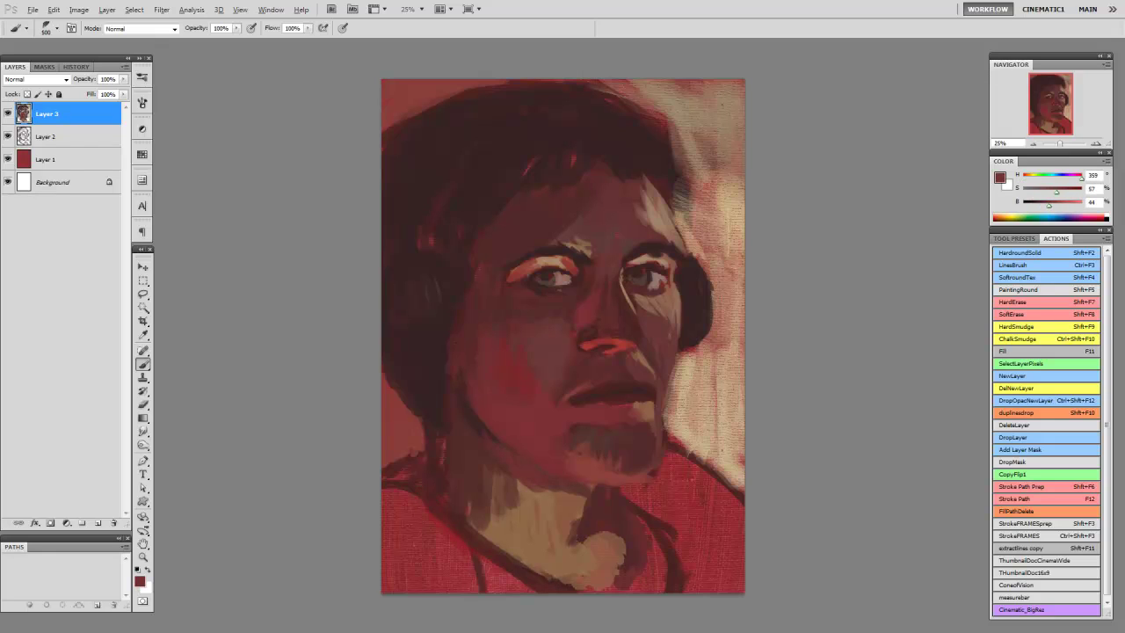
{"action": "left_click", "coordinate": [571, 492], "text": "alt"}
{"action": "key", "text": "bracketleft"}
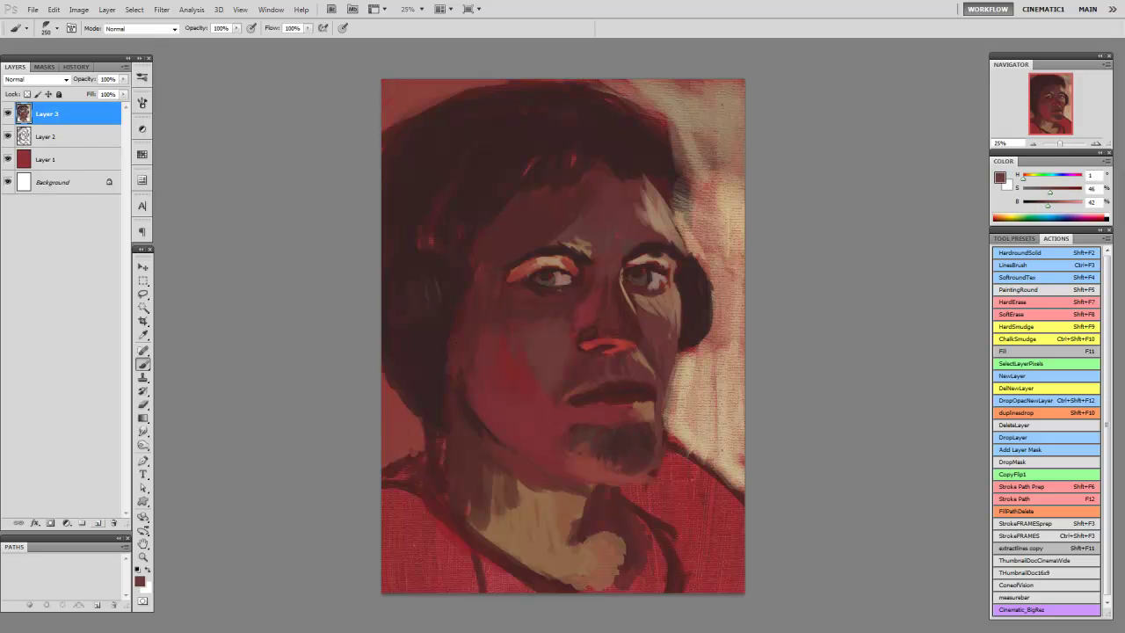
{"action": "key", "text": "ctrl+shift+alt+n"}
Step: Add light tan strokes along the hair edge and small dark strokes in the hair
{"action": "left_click", "coordinate": [584, 345], "text": "alt"}
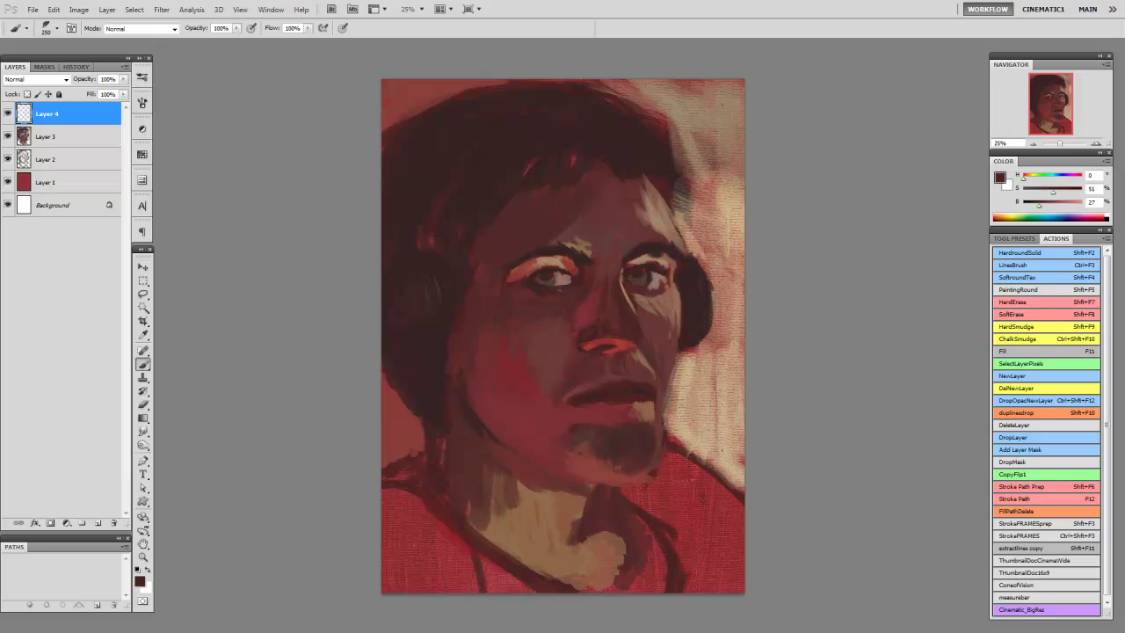
{"action": "left_click", "coordinate": [586, 303], "text": "alt"}
{"action": "key", "text": "bracketright"}
{"action": "key", "text": "bracketright"}
{"action": "key", "text": "bracketright"}
{"action": "key", "text": "bracketright"}
{"action": "left_click", "coordinate": [655, 204], "text": "alt"}
{"action": "mouse_move", "coordinate": [640, 215]}
{"action": "left_mouse_down"}
{"action": "mouse_move", "coordinate": [661, 174]}
{"action": "mouse_move", "coordinate": [675, 230]}
{"action": "left_mouse_up"}
{"action": "key", "text": "bracketleft"}
{"action": "key", "text": "bracketleft"}
{"action": "left_click", "coordinate": [530, 166], "text": "alt"}
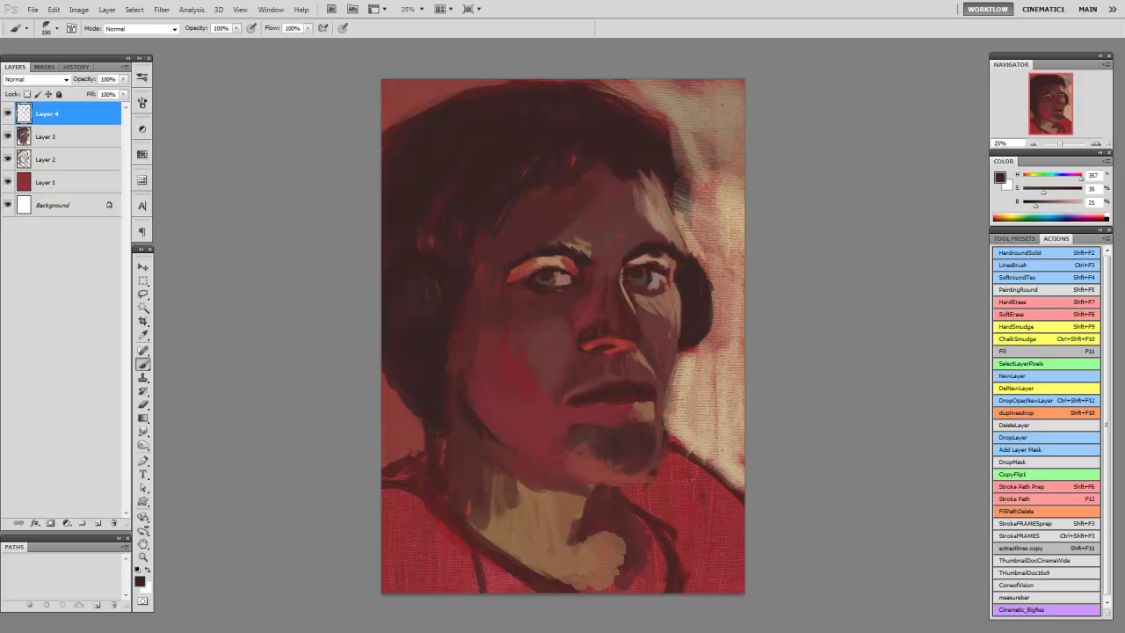
{"action": "left_click_drag", "start_coordinate": [479, 235], "coordinate": [479, 277]}
{"action": "left_click", "coordinate": [494, 213], "text": "alt"}
Step: Draw a thin brown microphone boom toward the cheek with a red edge beneath it
{"action": "left_click", "coordinate": [453, 369], "text": "alt"}
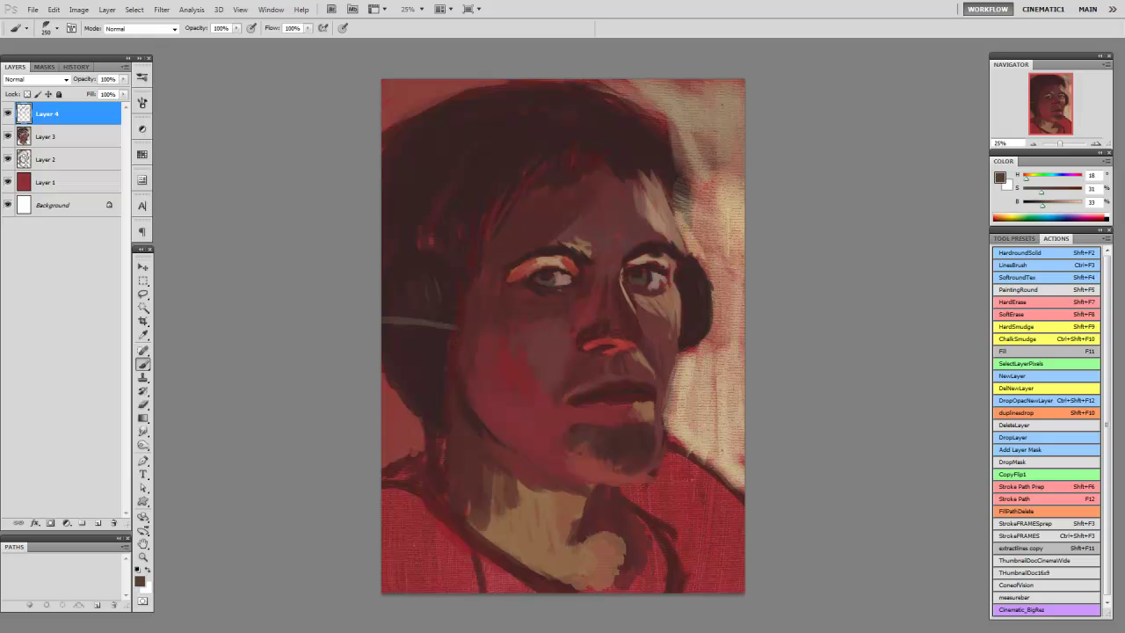
{"action": "left_click_drag", "start_coordinate": [381, 336], "coordinate": [518, 374]}
{"action": "key", "text": "ctrl+z"}
{"action": "key", "text": "ctrl+z"}
{"action": "left_click", "coordinate": [422, 378], "text": "alt"}
{"action": "key", "text": "bracketleft"}
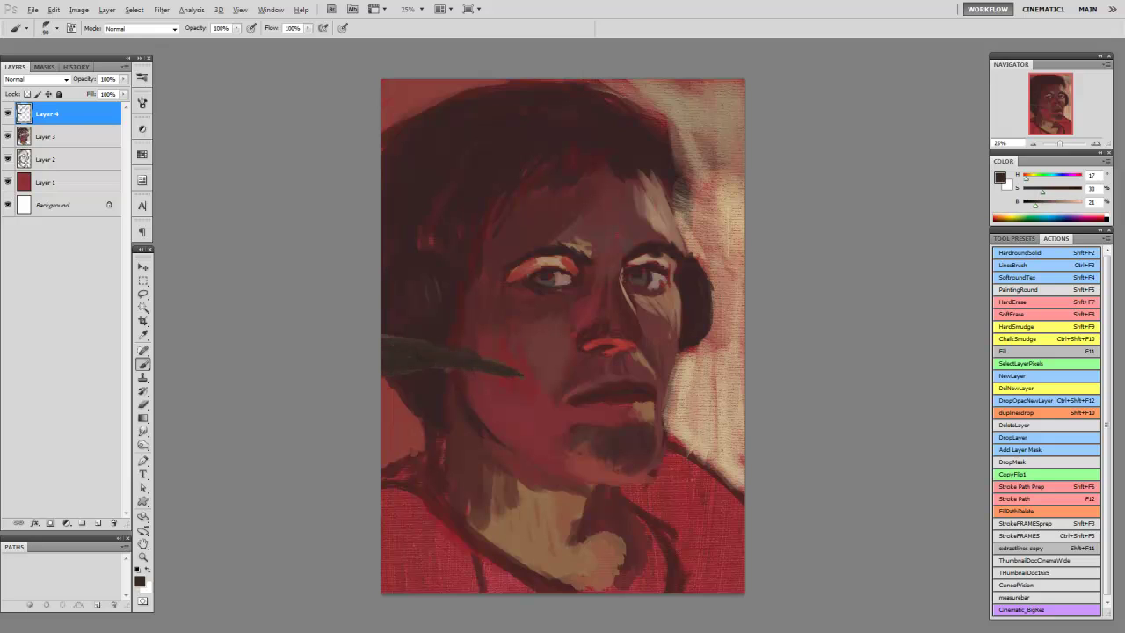
{"action": "left_click", "coordinate": [387, 378], "text": "alt"}
{"action": "left_click_drag", "start_coordinate": [384, 377], "coordinate": [517, 375]}
Step: Paint dark and bright red strokes on the lower-left shirt
{"action": "key", "text": "bracketright"}
{"action": "key", "text": "bracketright"}
{"action": "key", "text": "bracketright"}
{"action": "key", "text": "bracketright"}
{"action": "key", "text": "bracketright"}
{"action": "left_click", "coordinate": [469, 415], "text": "alt"}
{"action": "mouse_move", "coordinate": [418, 446]}
{"action": "left_mouse_down"}
{"action": "mouse_move", "coordinate": [397, 475]}
{"action": "mouse_move", "coordinate": [430, 528]}
{"action": "mouse_move", "coordinate": [422, 571]}
{"action": "mouse_move", "coordinate": [479, 580]}
{"action": "left_mouse_up"}
{"action": "left_click", "coordinate": [440, 565], "text": "alt"}
{"action": "key", "text": "bracketright"}
{"action": "key", "text": "bracketright"}
{"action": "key", "text": "bracketright"}
{"action": "key", "text": "bracketright"}
{"action": "key", "text": "bracketright"}
{"action": "left_click", "coordinate": [413, 576], "text": "alt"}
{"action": "left_click_drag", "start_coordinate": [387, 585], "coordinate": [482, 567]}
Step: Add dark brown strokes near the bottom of the canvas
{"action": "key", "text": "bracketleft"}
{"action": "key", "text": "bracketleft"}
{"action": "left_click", "coordinate": [629, 584], "text": "alt"}
{"action": "left_click_drag", "start_coordinate": [629, 584], "coordinate": [580, 584]}
{"action": "left_click_drag", "start_coordinate": [637, 589], "coordinate": [695, 492]}
{"action": "left_click", "coordinate": [633, 571], "text": "alt"}
{"action": "left_click", "coordinate": [633, 571], "text": "alt"}
Step: Darken the red shirt right of the neck, at lower right and under the chin
{"action": "left_click", "coordinate": [668, 501], "text": "alt"}
{"action": "key", "text": "bracketright"}
{"action": "key", "text": "bracketright"}
{"action": "mouse_move", "coordinate": [633, 536]}
{"action": "left_mouse_down"}
{"action": "mouse_move", "coordinate": [690, 497]}
{"action": "mouse_move", "coordinate": [667, 453]}
{"action": "mouse_move", "coordinate": [739, 501]}
{"action": "left_mouse_up"}
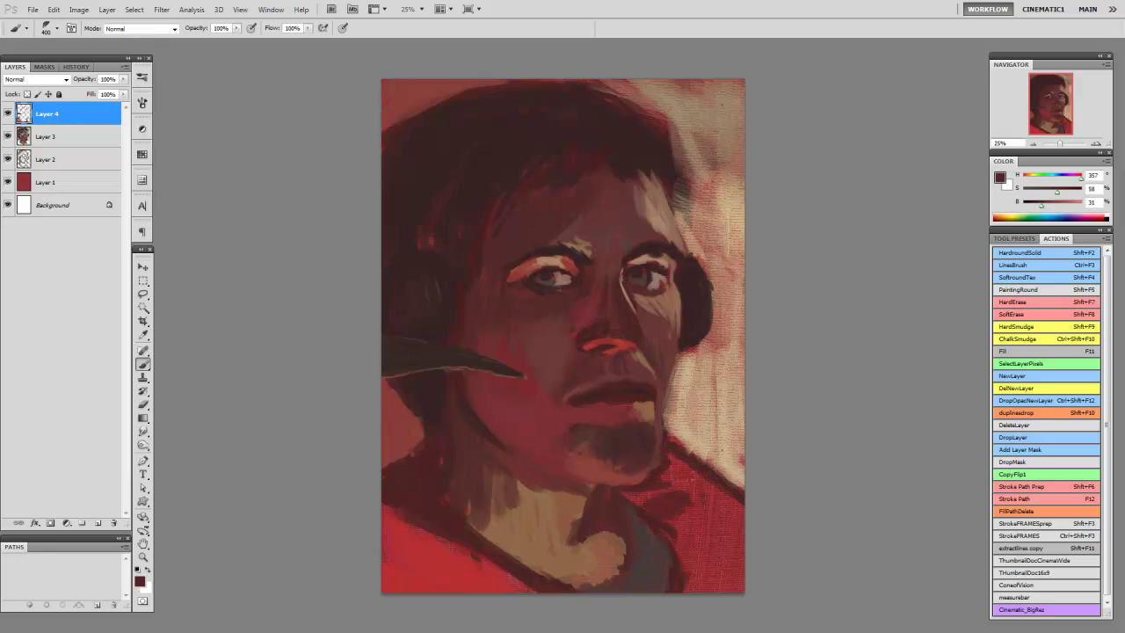
{"action": "mouse_move", "coordinate": [633, 501]}
{"action": "left_mouse_down"}
{"action": "mouse_move", "coordinate": [721, 523]}
{"action": "mouse_move", "coordinate": [729, 584]}
{"action": "left_mouse_up"}
{"action": "key", "text": "bracketleft"}
{"action": "left_click_drag", "start_coordinate": [716, 492], "coordinate": [743, 558]}
{"action": "left_click_drag", "start_coordinate": [694, 475], "coordinate": [739, 501]}
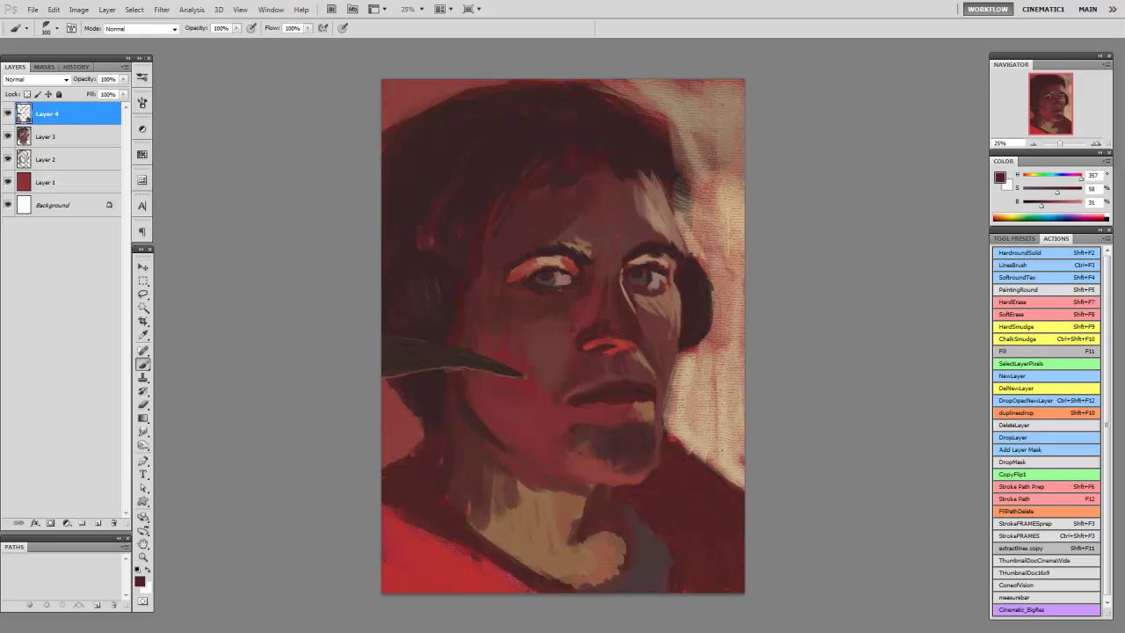
{"action": "left_click_drag", "start_coordinate": [686, 444], "coordinate": [744, 483]}
{"action": "key", "text": "bracketleft"}
{"action": "left_click", "coordinate": [607, 466], "text": "alt"}
{"action": "left_click_drag", "start_coordinate": [569, 470], "coordinate": [641, 479]}
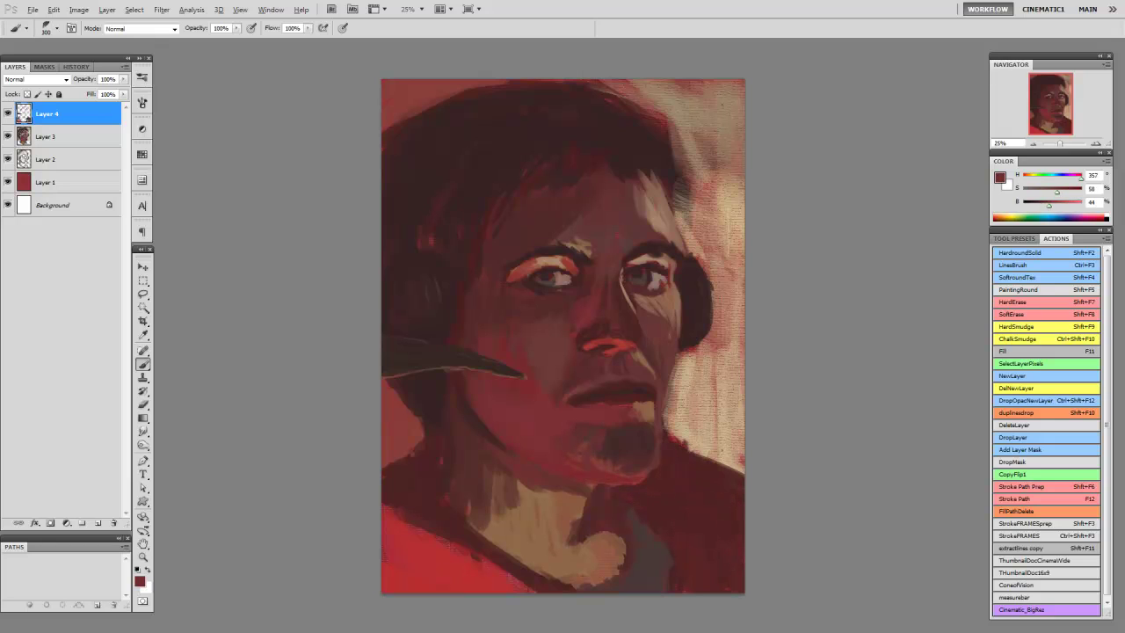
Step: Paint the near-black headphone headband arc over the hair and fill the left earcup
{"action": "left_click", "coordinate": [497, 265], "text": "alt"}
{"action": "key", "text": "bracketright"}
{"action": "key", "text": "bracketright"}
{"action": "key", "text": "bracketright"}
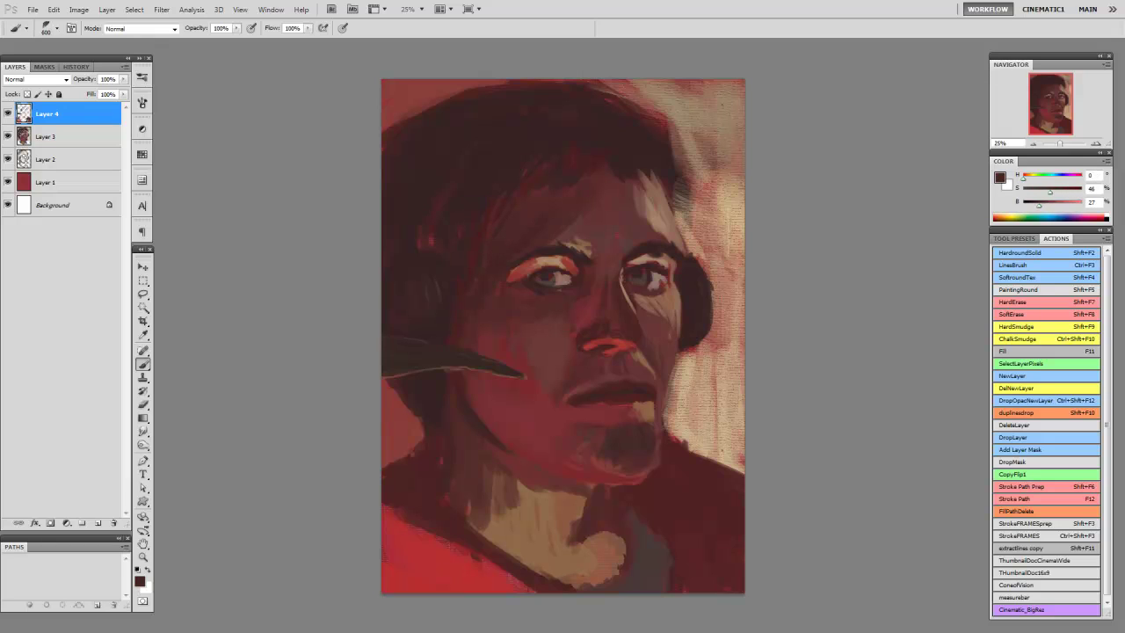
{"action": "left_click", "coordinate": [440, 263], "text": "alt"}
{"action": "key", "text": "bracketleft"}
{"action": "key", "text": "bracketleft"}
{"action": "key", "text": "bracketleft"}
{"action": "key", "text": "bracketleft"}
{"action": "left_click_drag", "start_coordinate": [429, 251], "coordinate": [447, 345]}
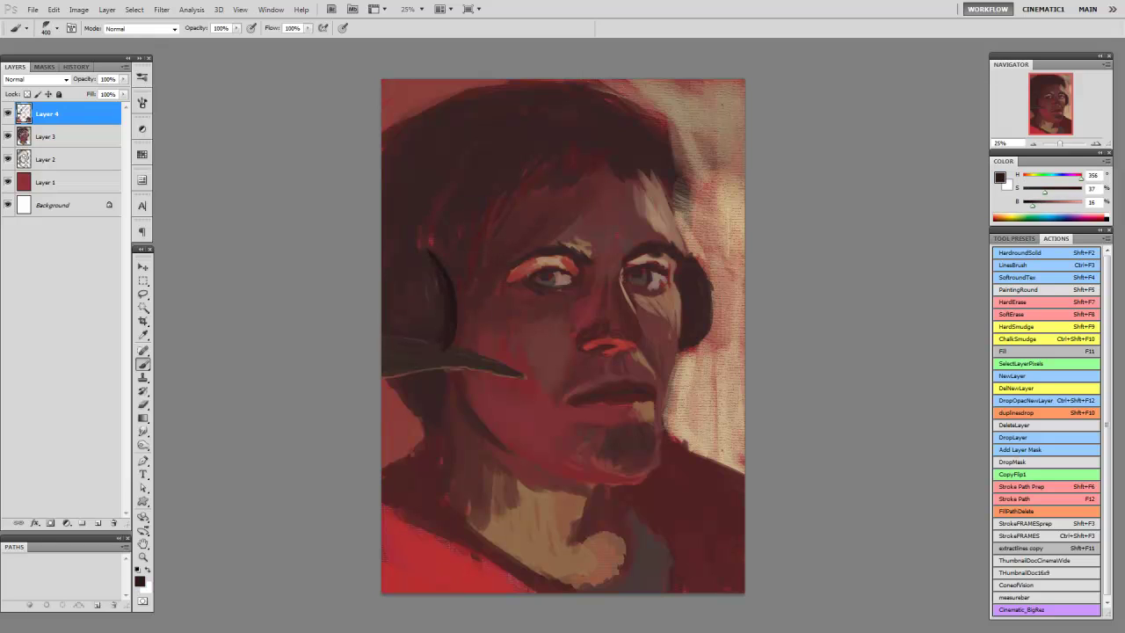
{"action": "left_click_drag", "start_coordinate": [396, 255], "coordinate": [528, 88]}
{"action": "key", "text": "bracketright"}
{"action": "key", "text": "bracketright"}
{"action": "mouse_move", "coordinate": [413, 273]}
{"action": "left_mouse_down"}
{"action": "mouse_move", "coordinate": [435, 338]}
{"action": "mouse_move", "coordinate": [400, 327]}
{"action": "mouse_move", "coordinate": [422, 316]}
{"action": "left_mouse_up"}
{"action": "left_click", "coordinate": [413, 299], "text": "alt"}
{"action": "key", "text": "bracketleft"}
{"action": "key", "text": "bracketleft"}
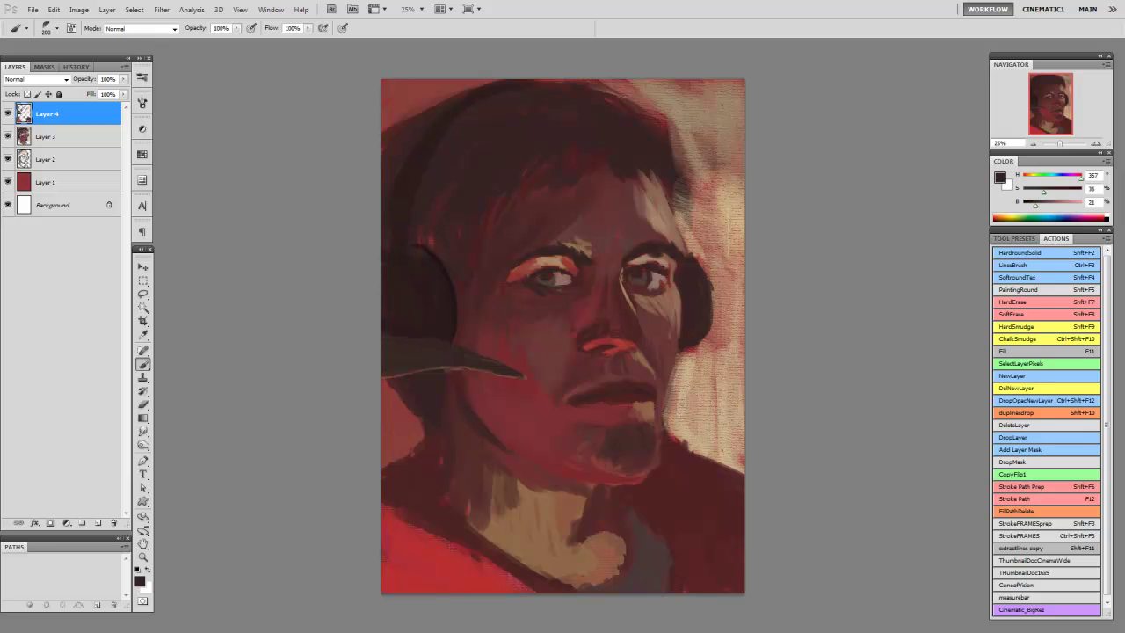
Step: Choose a smaller brush from the brush presets and set its size to 125
{"action": "right_click", "coordinate": [492, 181]}
{"action": "key", "text": "Return"}
{"action": "right_click", "coordinate": [456, 196]}
{"action": "key", "text": "Return"}
{"action": "key", "text": "bracketleft"}
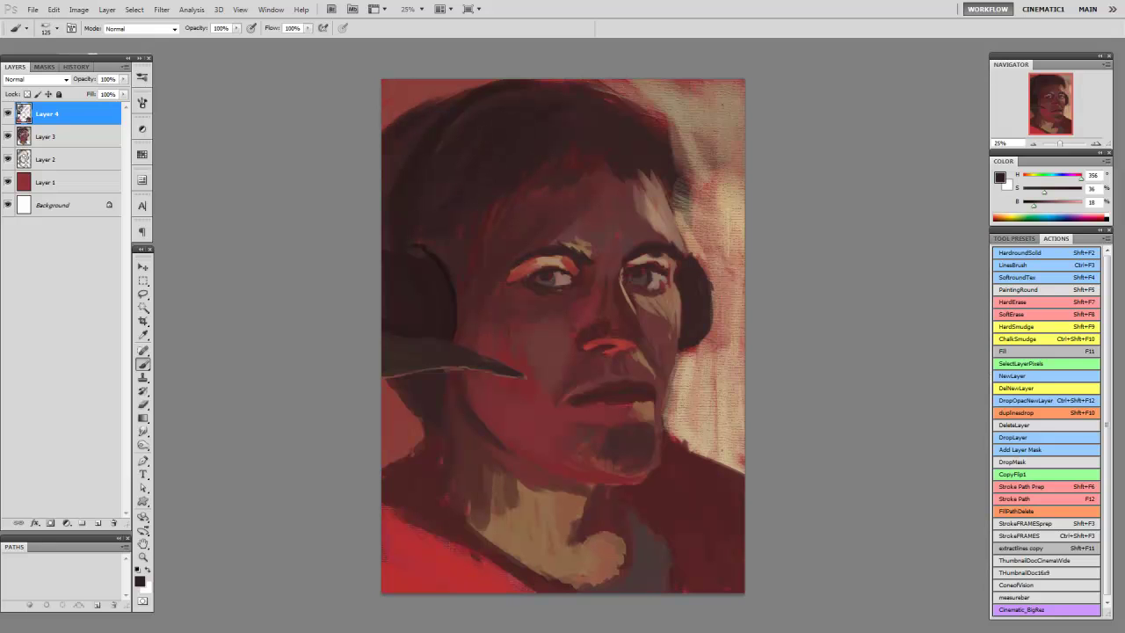
Step: Paint dark and light brown strokes into the hair at top right
{"action": "left_click_drag", "start_coordinate": [555, 91], "coordinate": [575, 86]}
{"action": "left_click_drag", "start_coordinate": [673, 169], "coordinate": [684, 155]}
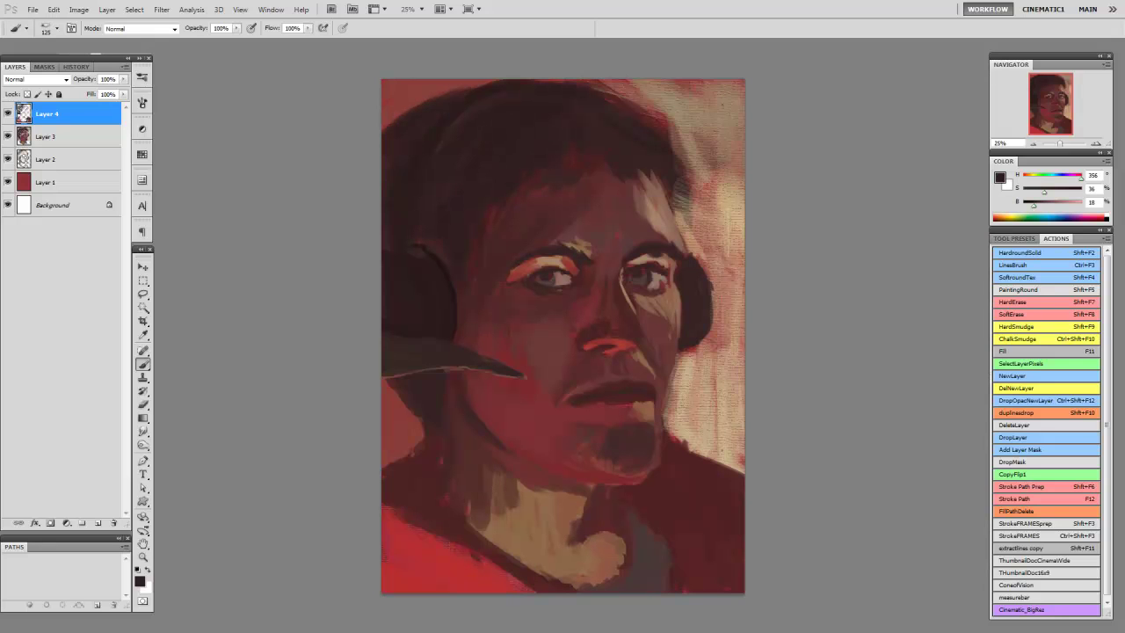
{"action": "left_click", "coordinate": [615, 141], "text": "alt"}
{"action": "mouse_move", "coordinate": [615, 105]}
{"action": "left_mouse_down"}
{"action": "mouse_move", "coordinate": [668, 154]}
{"action": "mouse_move", "coordinate": [669, 144]}
{"action": "left_mouse_up"}
{"action": "left_click_drag", "start_coordinate": [638, 180], "coordinate": [673, 127]}
{"action": "left_click_drag", "start_coordinate": [618, 173], "coordinate": [654, 136]}
{"action": "left_click_drag", "start_coordinate": [570, 141], "coordinate": [618, 129]}
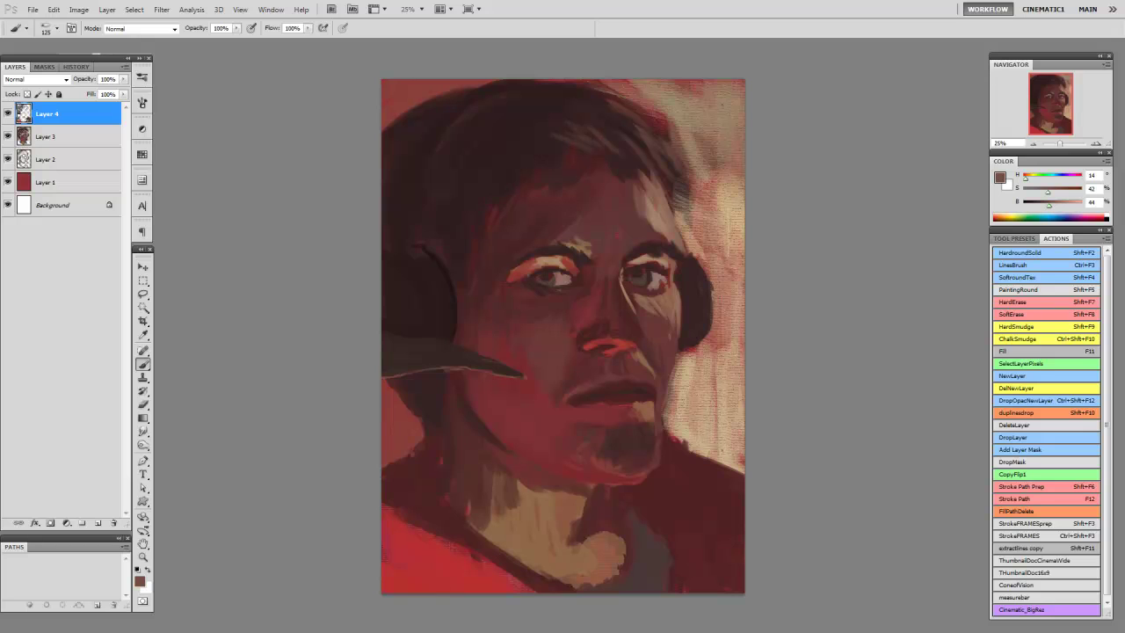
Step: Choose the 200-size brush preset and darken the top-left hair with a sampled near-black tone
{"action": "right_click", "coordinate": [452, 247]}
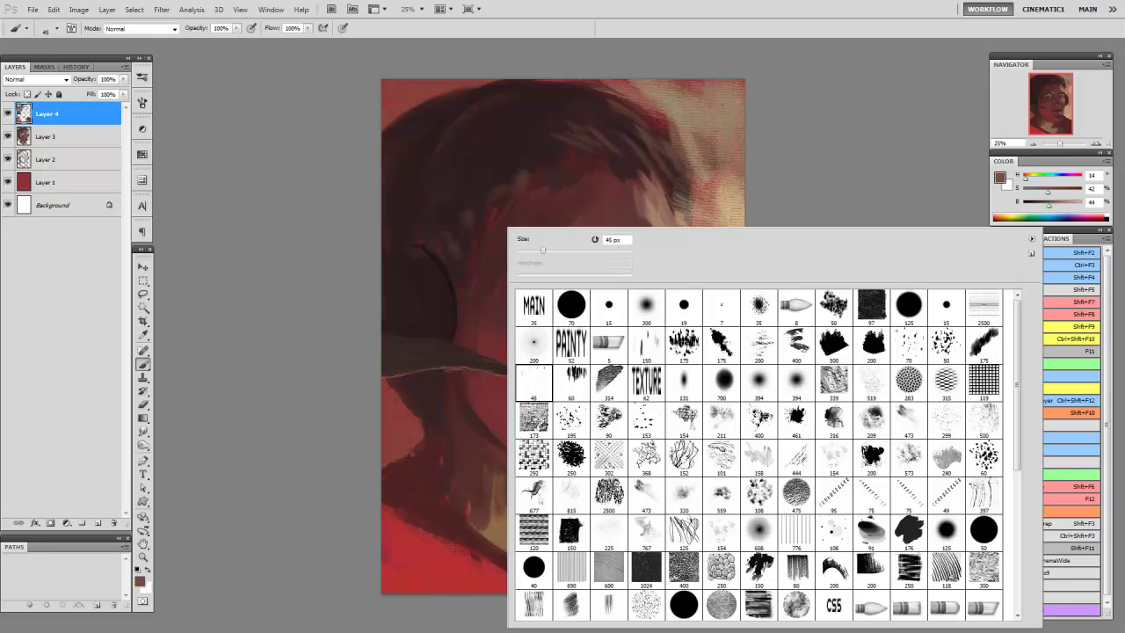
{"action": "double_click", "coordinate": [534, 342]}
{"action": "left_click", "coordinate": [475, 234], "text": "alt"}
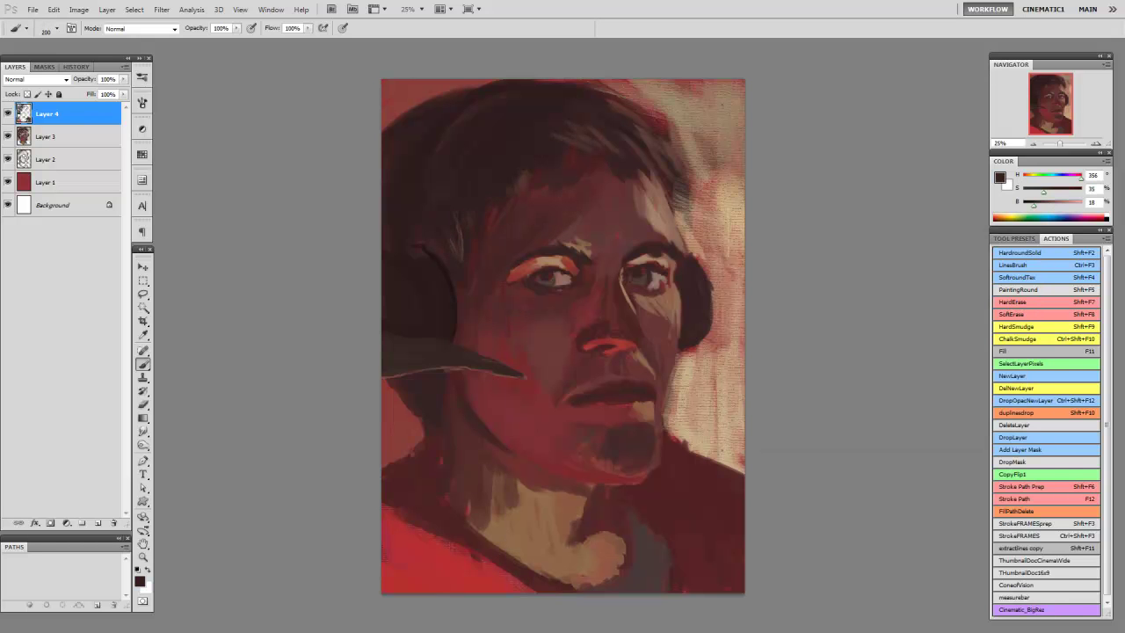
{"action": "left_click", "coordinate": [650, 145], "text": "alt"}
{"action": "left_click_drag", "start_coordinate": [392, 119], "coordinate": [479, 93]}
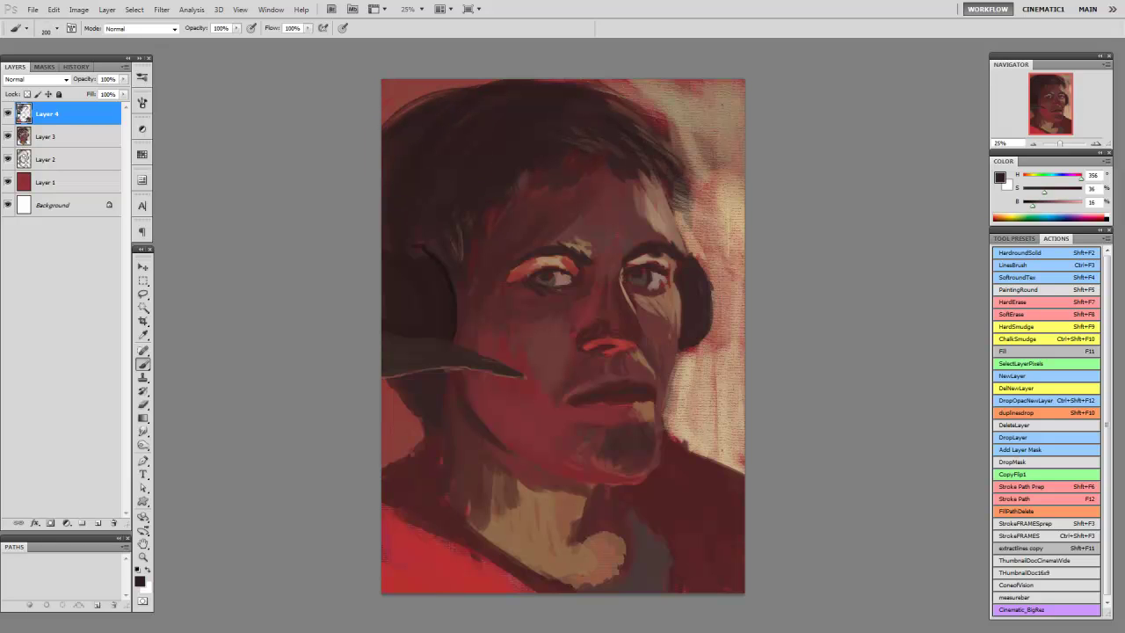
{"action": "key", "text": "shift+F9"}
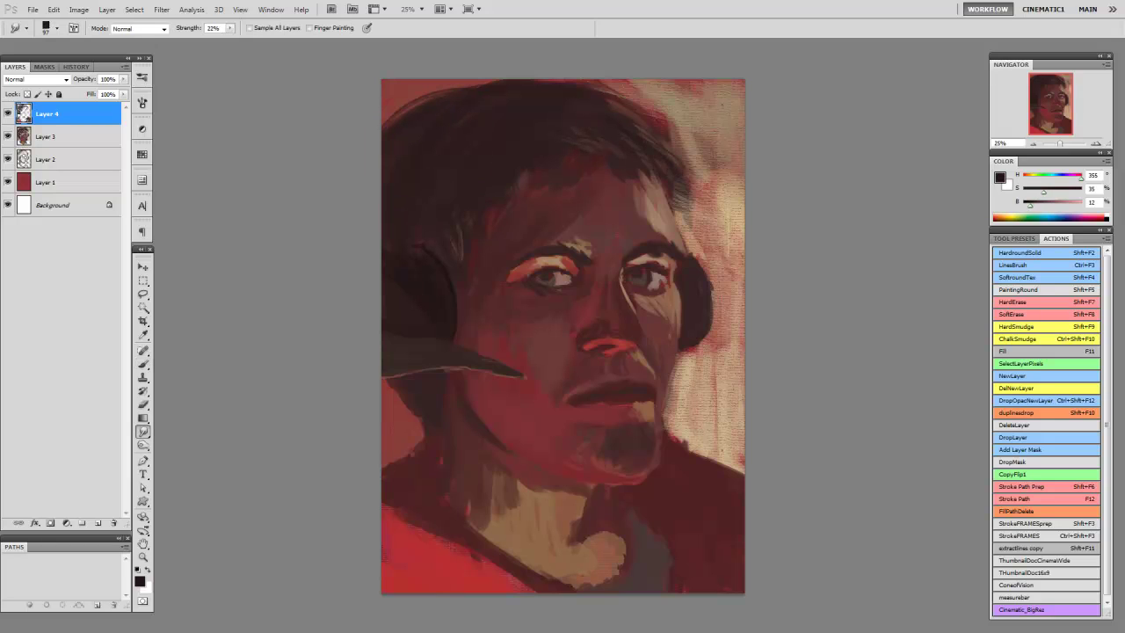
{"action": "key", "text": "b"}
Step: Switch to a larger textured brush and paint a reddish-brown stroke under the left eye
{"action": "right_click", "coordinate": [537, 226]}
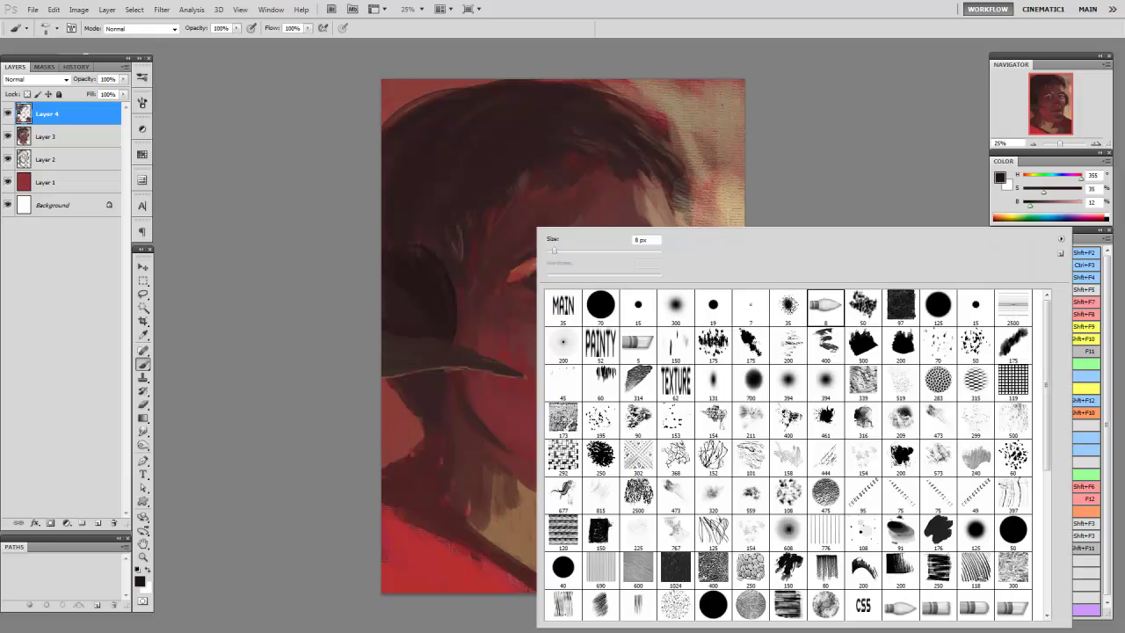
{"action": "double_click", "coordinate": [638, 383]}
{"action": "left_click", "coordinate": [596, 270], "text": "alt"}
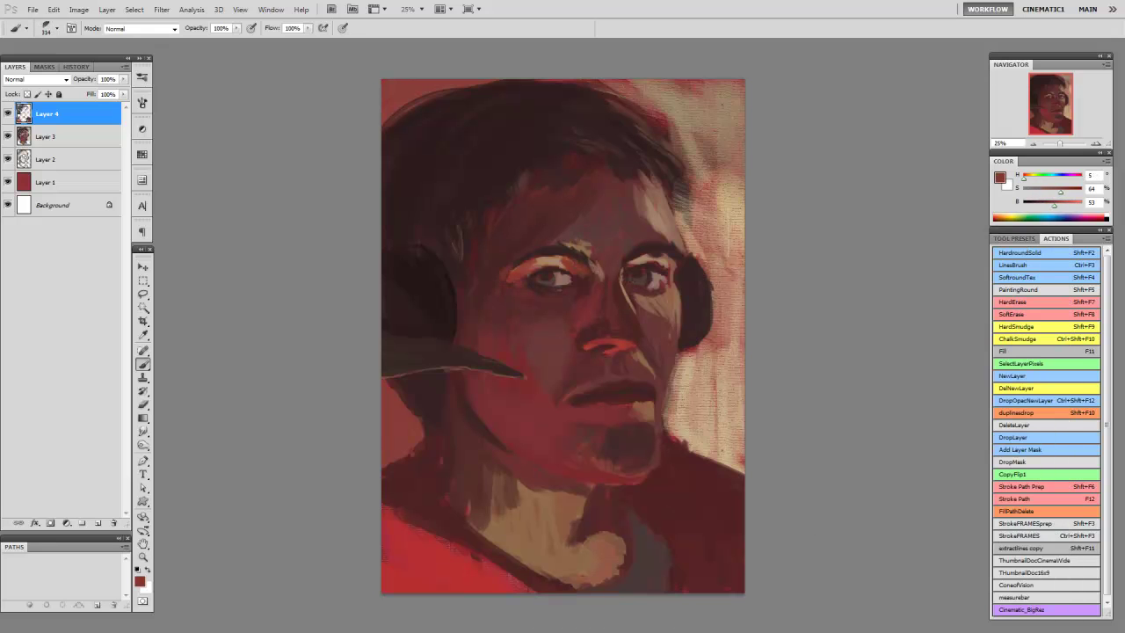
{"action": "left_click_drag", "start_coordinate": [501, 268], "coordinate": [526, 286]}
Step: Sample light skin tones, resize the brush and paint a light stroke along the right cheek edge
{"action": "left_click", "coordinate": [518, 280], "text": "alt"}
{"action": "left_click", "coordinate": [633, 263], "text": "alt"}
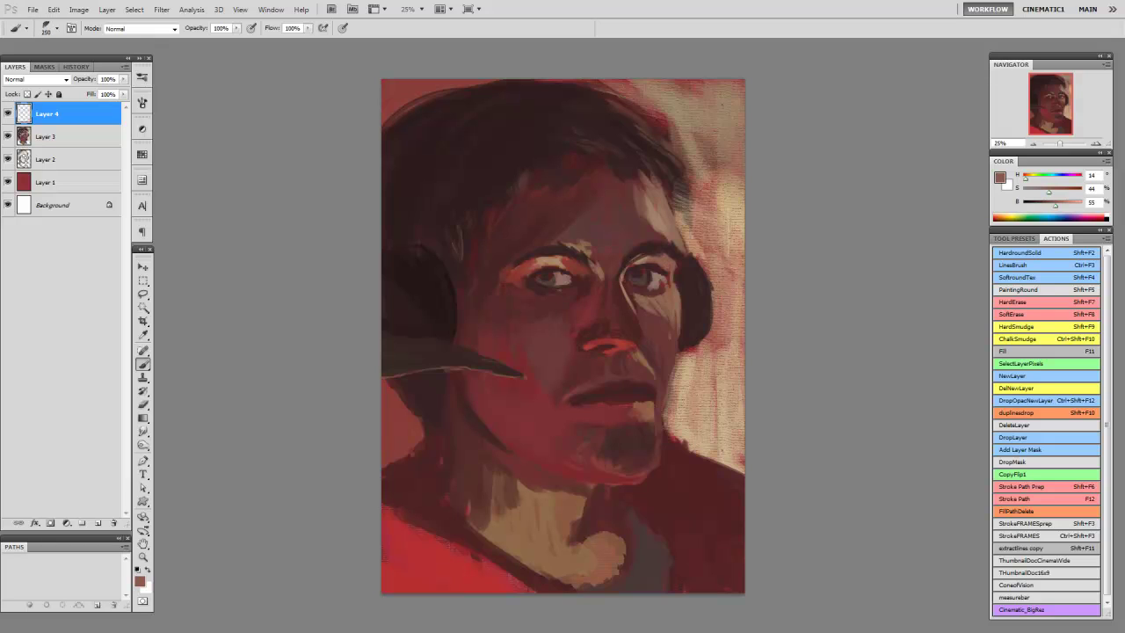
{"action": "key", "text": "bracketright"}
{"action": "key", "text": "bracketright"}
{"action": "key", "text": "bracketright"}
{"action": "key", "text": "bracketleft"}
{"action": "key", "text": "bracketleft"}
{"action": "key", "text": "bracketleft"}
{"action": "key", "text": "bracketleft"}
{"action": "key", "text": "bracketleft"}
{"action": "key", "text": "bracketleft"}
{"action": "key", "text": "bracketleft"}
{"action": "key", "text": "bracketleft"}
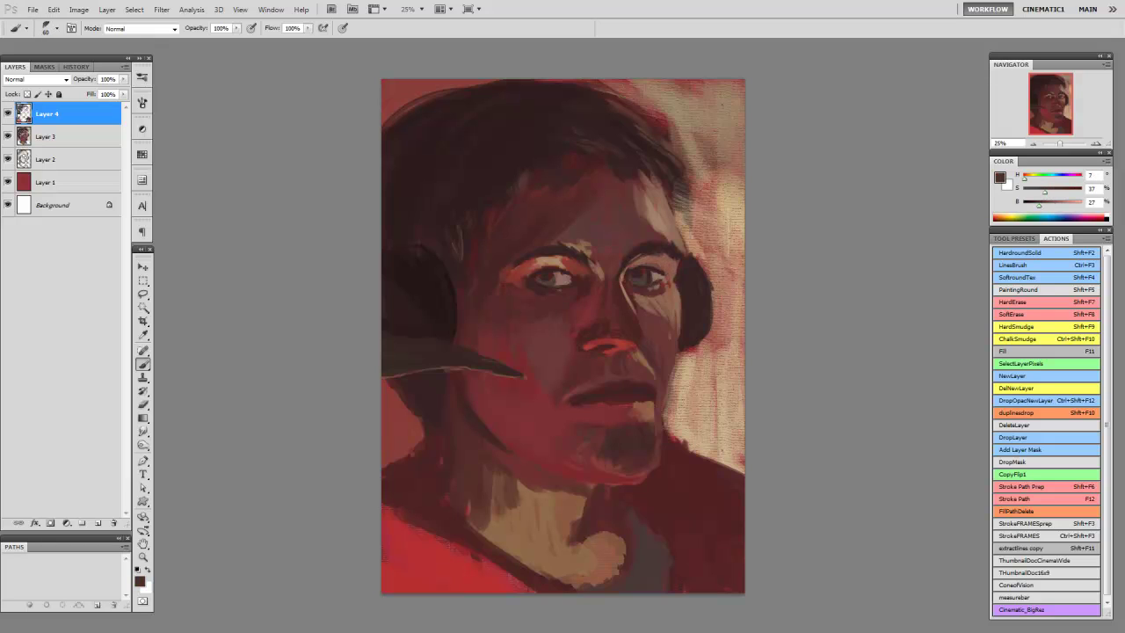
{"action": "left_click", "coordinate": [654, 288], "text": "alt"}
{"action": "key", "text": "bracketright"}
{"action": "left_click", "coordinate": [650, 325], "text": "alt"}
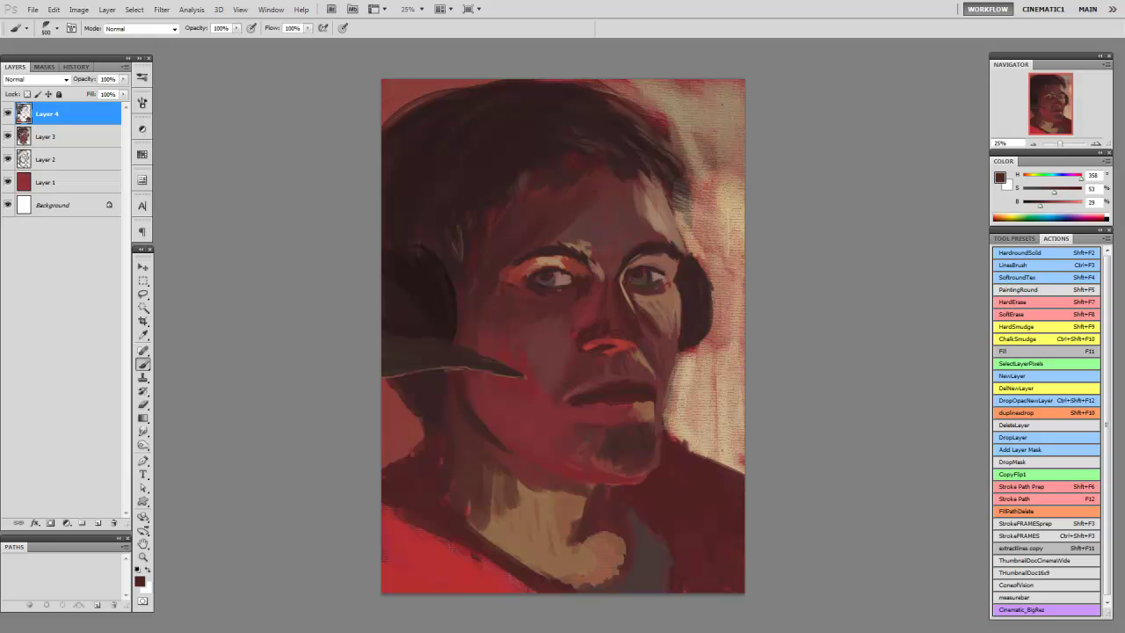
{"action": "left_click", "coordinate": [666, 351], "text": "alt"}
{"action": "left_click_drag", "start_coordinate": [673, 415], "coordinate": [703, 334]}
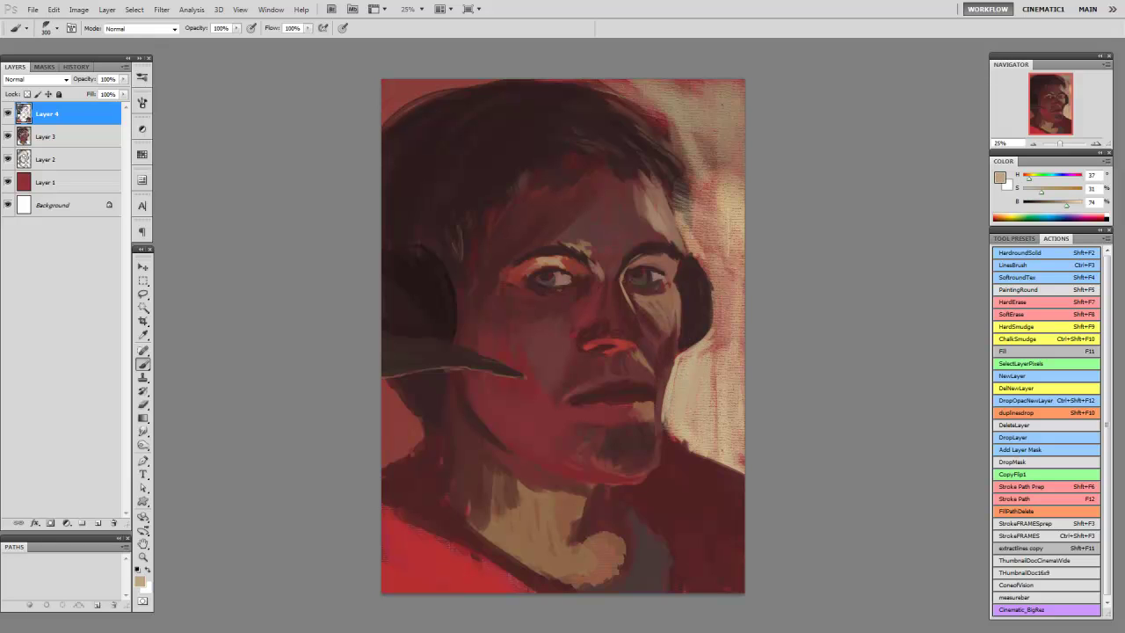
Step: Sample deep reds and dark browns, then paint a dark stroke below the hair fringe
{"action": "left_click", "coordinate": [628, 405], "text": "alt"}
{"action": "key", "text": "bracketright"}
{"action": "left_click", "coordinate": [624, 416], "text": "alt"}
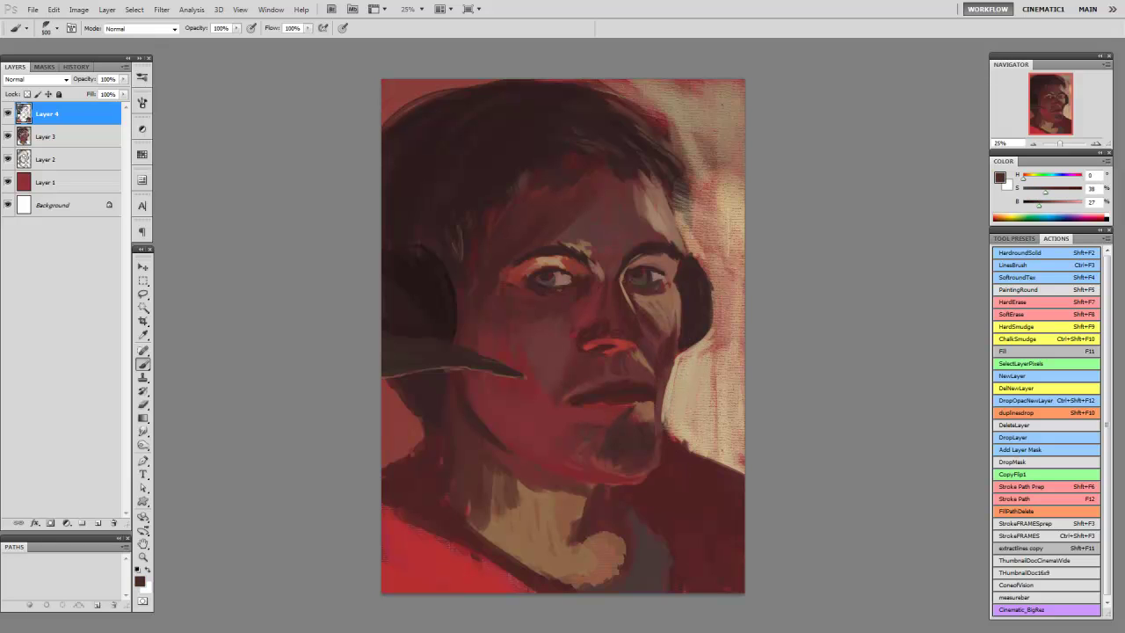
{"action": "left_click", "coordinate": [623, 459], "text": "alt"}
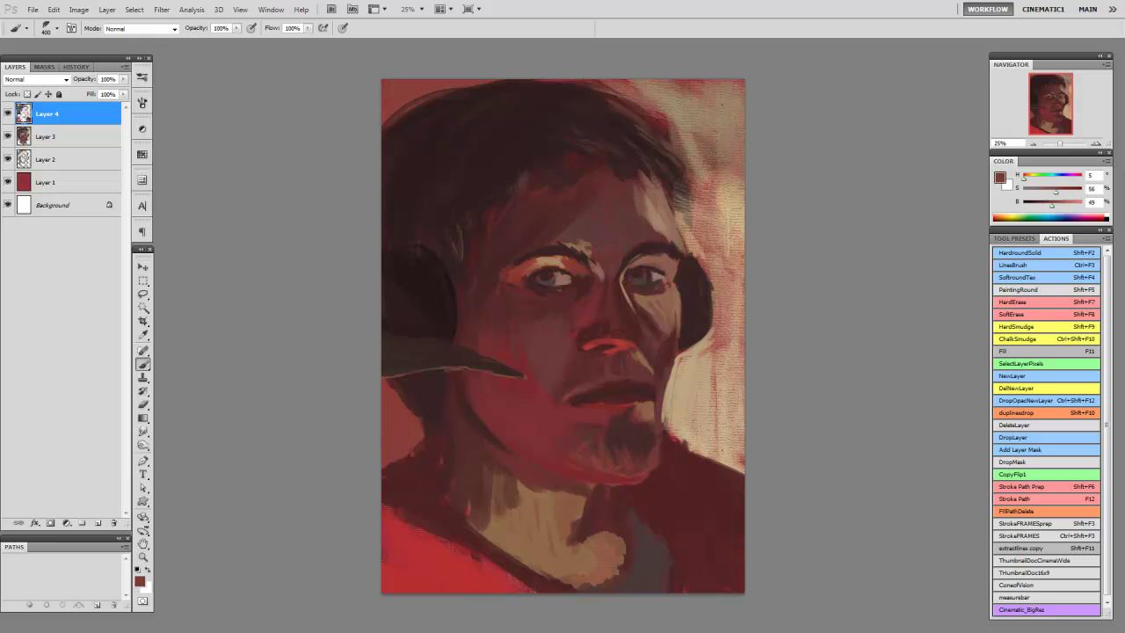
{"action": "left_click", "coordinate": [583, 267], "text": "alt"}
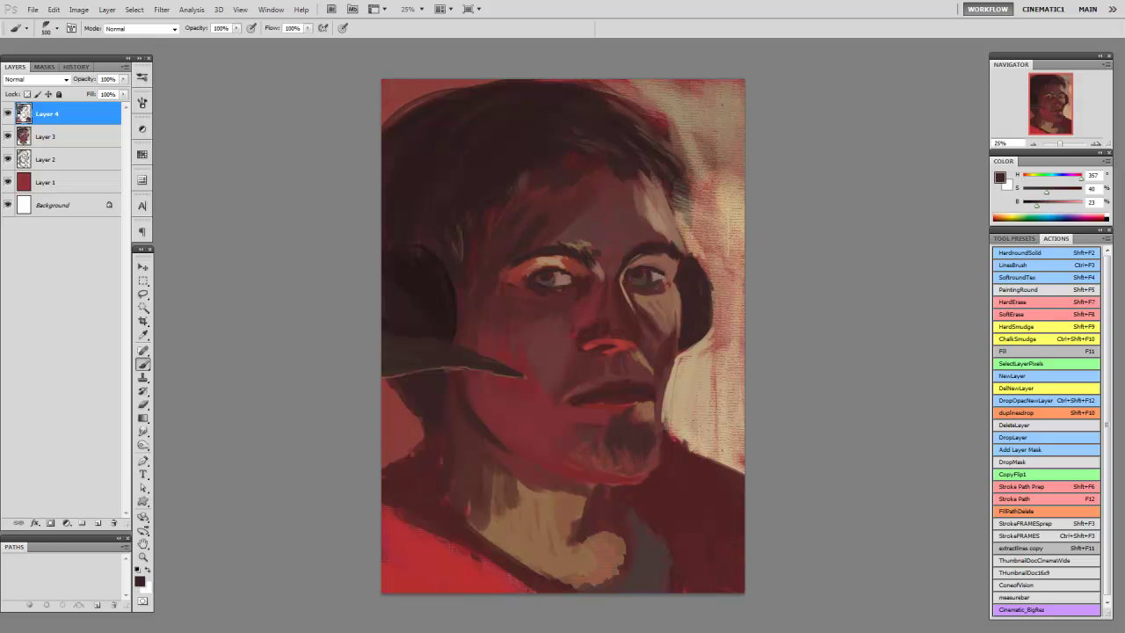
{"action": "left_click", "coordinate": [422, 387], "text": "alt"}
{"action": "left_click_drag", "start_coordinate": [424, 371], "coordinate": [421, 423]}
Step: Add a small dark stroke beside the right headphone and light brown strokes along its edge
{"action": "left_click", "coordinate": [422, 413], "text": "alt"}
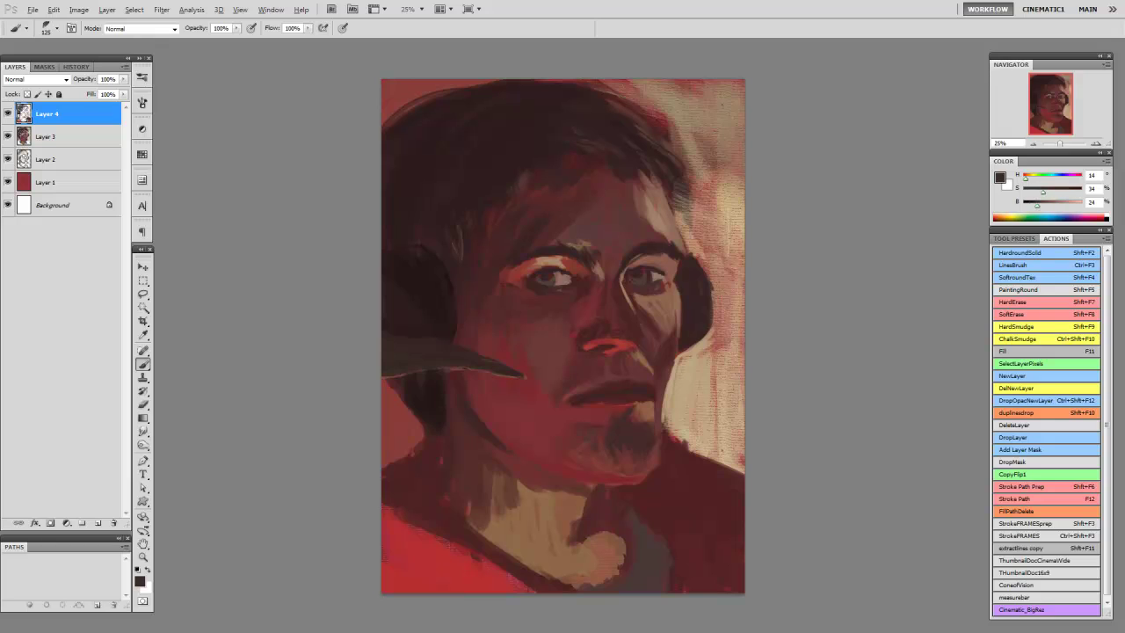
{"action": "left_click_drag", "start_coordinate": [689, 327], "coordinate": [703, 344]}
{"action": "left_click", "coordinate": [694, 262], "text": "alt"}
{"action": "mouse_move", "coordinate": [694, 255]}
{"action": "left_mouse_down"}
{"action": "mouse_move", "coordinate": [717, 330]}
{"action": "mouse_move", "coordinate": [679, 356]}
{"action": "left_mouse_up"}
Step: Enlarge the brush and sample dark reds, ending on a very dark red for the collar
{"action": "key", "text": "bracketright"}
{"action": "key", "text": "bracketright"}
{"action": "key", "text": "bracketright"}
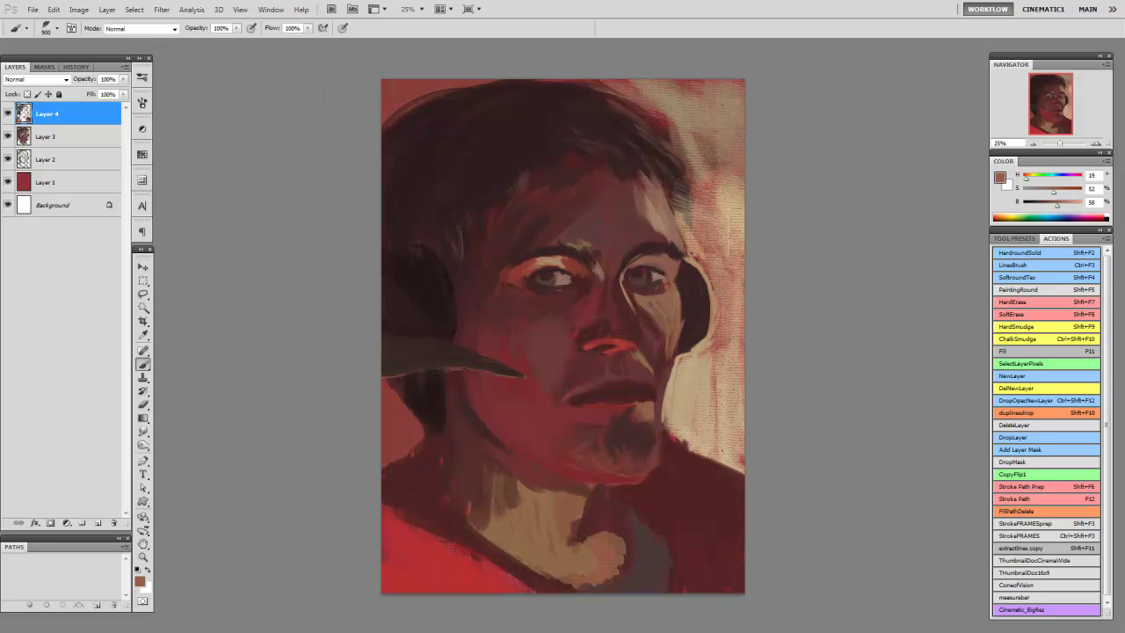
{"action": "left_click", "coordinate": [517, 330], "text": "alt"}
{"action": "left_click", "coordinate": [501, 325], "text": "alt"}
{"action": "key", "text": "bracketright"}
{"action": "left_click", "coordinate": [506, 334], "text": "alt"}
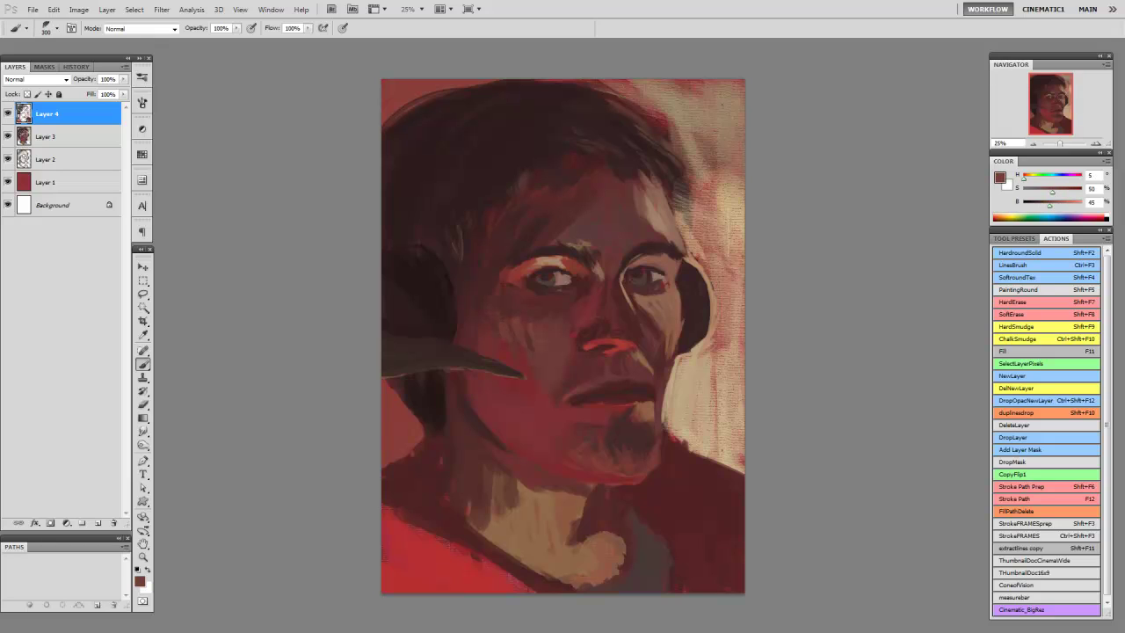
{"action": "left_click", "coordinate": [527, 149], "text": "alt"}
Step: Paint dark strokes along the collar and down the left side of the neck
{"action": "left_click_drag", "start_coordinate": [625, 489], "coordinate": [677, 591]}
{"action": "left_click_drag", "start_coordinate": [432, 441], "coordinate": [459, 531]}
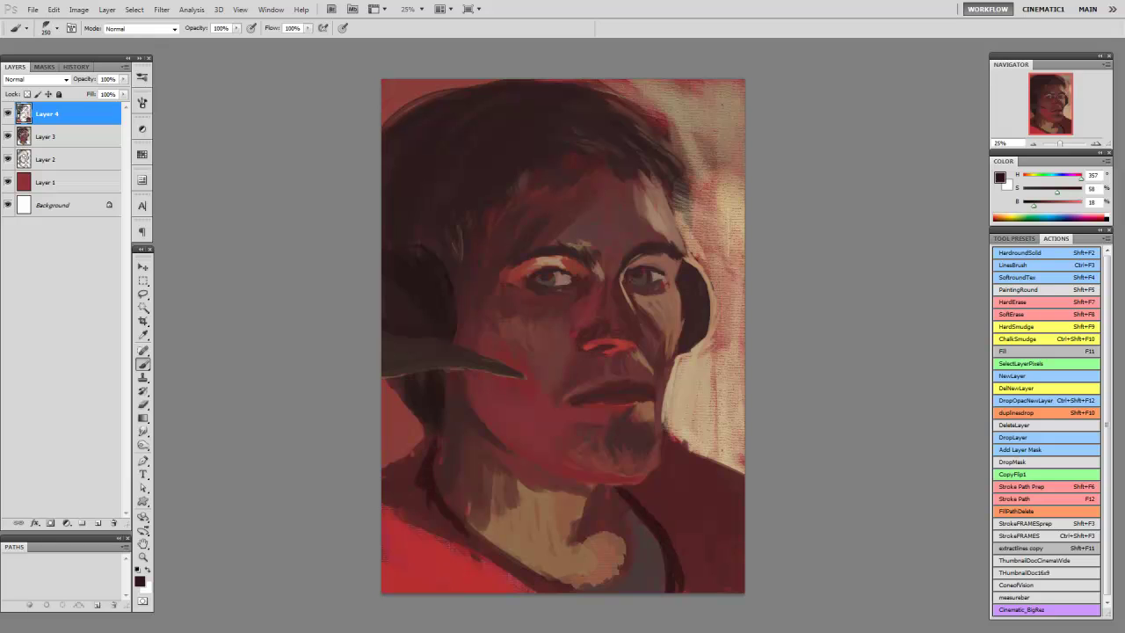
{"action": "left_click_drag", "start_coordinate": [413, 483], "coordinate": [435, 546]}
{"action": "left_click_drag", "start_coordinate": [425, 506], "coordinate": [570, 592]}
{"action": "left_click_drag", "start_coordinate": [420, 439], "coordinate": [397, 527]}
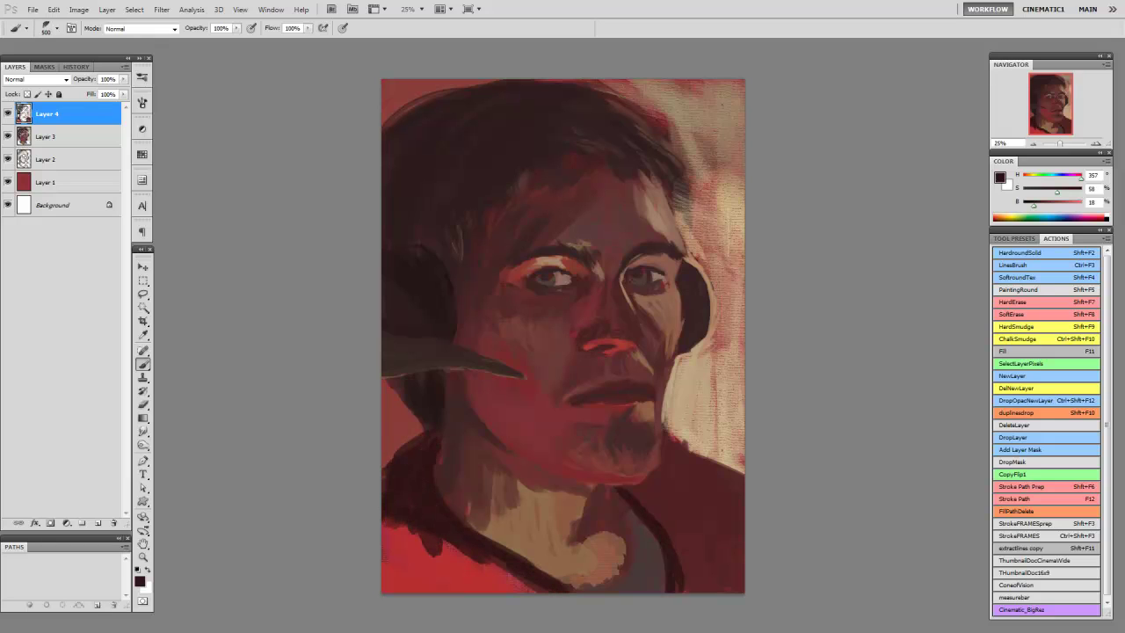
Step: Repaint the right collar and shoulder in red and add strokes across the lower canvas
{"action": "mouse_move", "coordinate": [653, 474]}
{"action": "left_mouse_down"}
{"action": "mouse_move", "coordinate": [711, 554]}
{"action": "mouse_move", "coordinate": [700, 587]}
{"action": "mouse_move", "coordinate": [720, 562]}
{"action": "left_mouse_up"}
{"action": "left_click", "coordinate": [686, 528], "text": "alt"}
{"action": "key", "text": "bracketleft"}
{"action": "mouse_move", "coordinate": [658, 434]}
{"action": "left_mouse_down"}
{"action": "mouse_move", "coordinate": [684, 473]}
{"action": "mouse_move", "coordinate": [746, 487]}
{"action": "left_mouse_up"}
{"action": "left_click", "coordinate": [703, 466], "text": "alt"}
{"action": "key", "text": "bracketright"}
{"action": "key", "text": "bracketright"}
{"action": "mouse_move", "coordinate": [696, 459]}
{"action": "left_mouse_down"}
{"action": "mouse_move", "coordinate": [668, 499]}
{"action": "mouse_move", "coordinate": [721, 553]}
{"action": "left_mouse_up"}
{"action": "left_click_drag", "start_coordinate": [677, 501], "coordinate": [707, 534]}
{"action": "mouse_move", "coordinate": [395, 532]}
{"action": "left_mouse_down"}
{"action": "mouse_move", "coordinate": [453, 571]}
{"action": "mouse_move", "coordinate": [514, 591]}
{"action": "left_mouse_up"}
Step: Pick a new brush tip from the presets and paint the lower-left of the canvas
{"action": "right_click", "coordinate": [503, 229]}
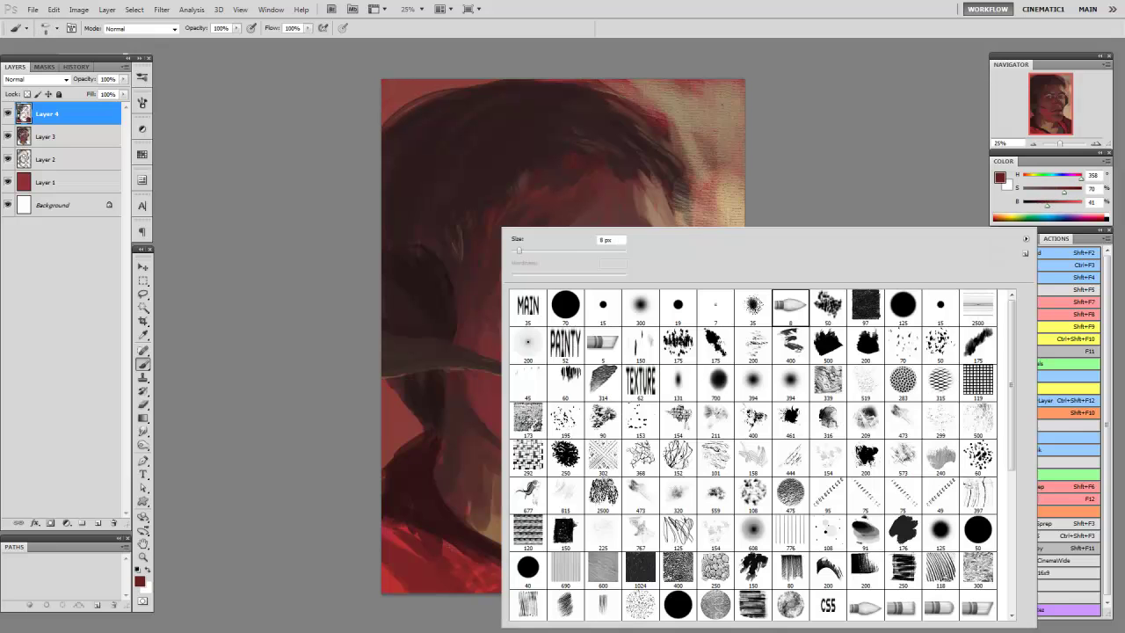
{"action": "left_click", "coordinate": [603, 344]}
{"action": "double_click", "coordinate": [640, 345]}
{"action": "mouse_move", "coordinate": [396, 538]}
{"action": "left_mouse_down"}
{"action": "mouse_move", "coordinate": [475, 576]}
{"action": "mouse_move", "coordinate": [448, 557]}
{"action": "mouse_move", "coordinate": [475, 589]}
{"action": "mouse_move", "coordinate": [535, 567]}
{"action": "left_mouse_up"}
Step: Sample lighter reds, face browns, the red near the eye and the dark hair colour
{"action": "left_click", "coordinate": [431, 545], "text": "alt"}
{"action": "left_click", "coordinate": [663, 299], "text": "alt"}
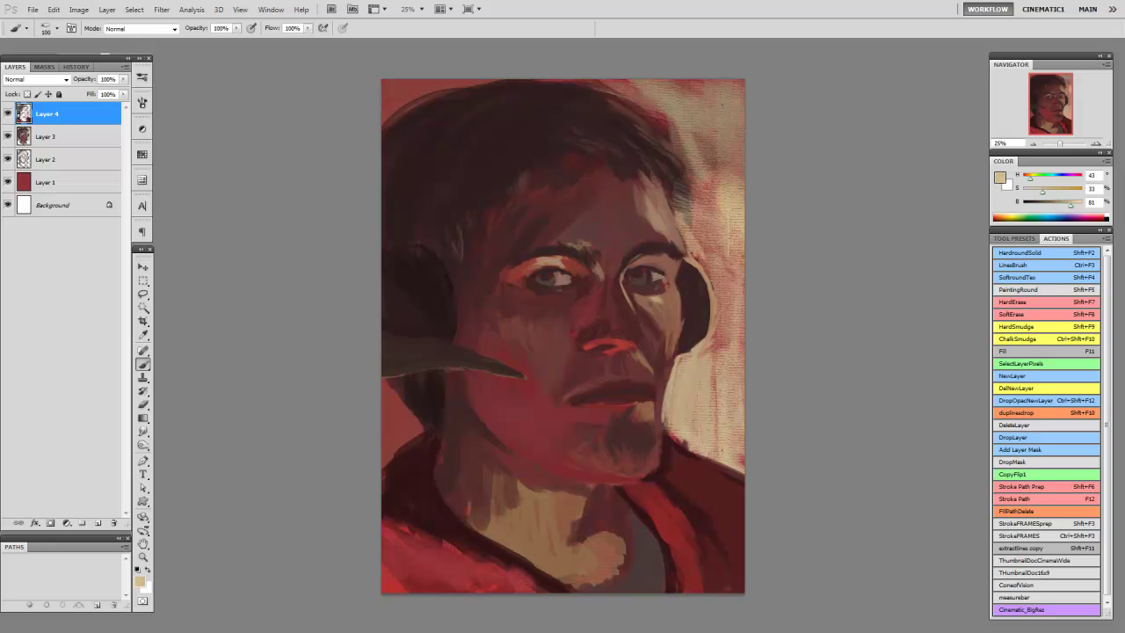
{"action": "key", "text": "bracketleft"}
{"action": "key", "text": "bracketleft"}
{"action": "left_click", "coordinate": [540, 266], "text": "alt"}
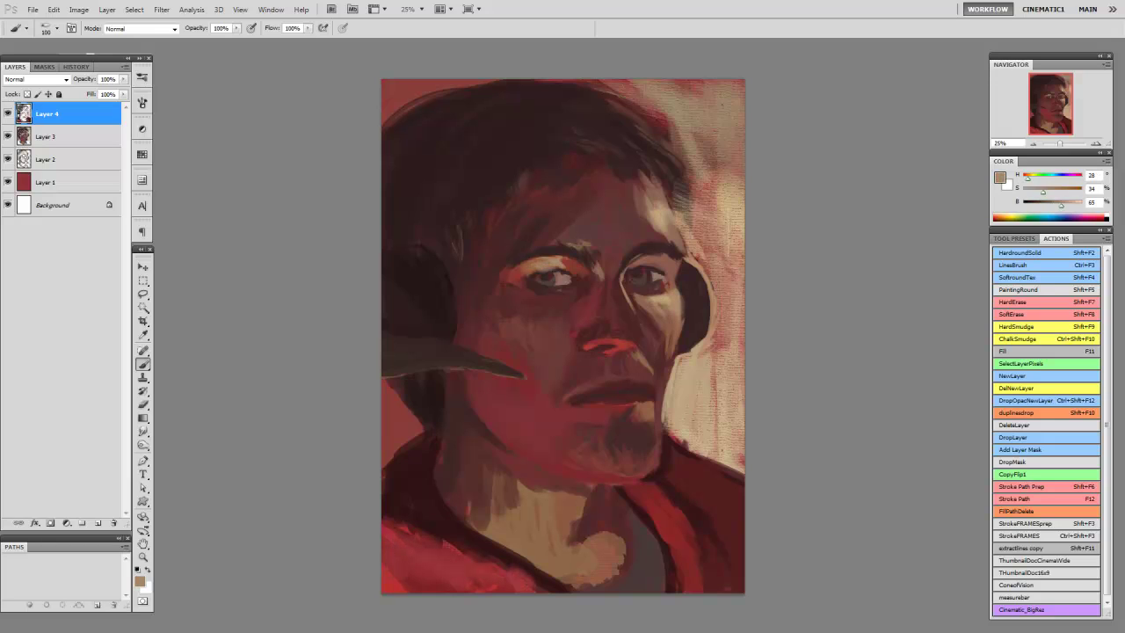
{"action": "left_click", "coordinate": [541, 266], "text": "alt"}
{"action": "left_click", "coordinate": [543, 264], "text": "alt"}
{"action": "left_click", "coordinate": [545, 262], "text": "alt"}
{"action": "left_click", "coordinate": [492, 222], "text": "alt"}
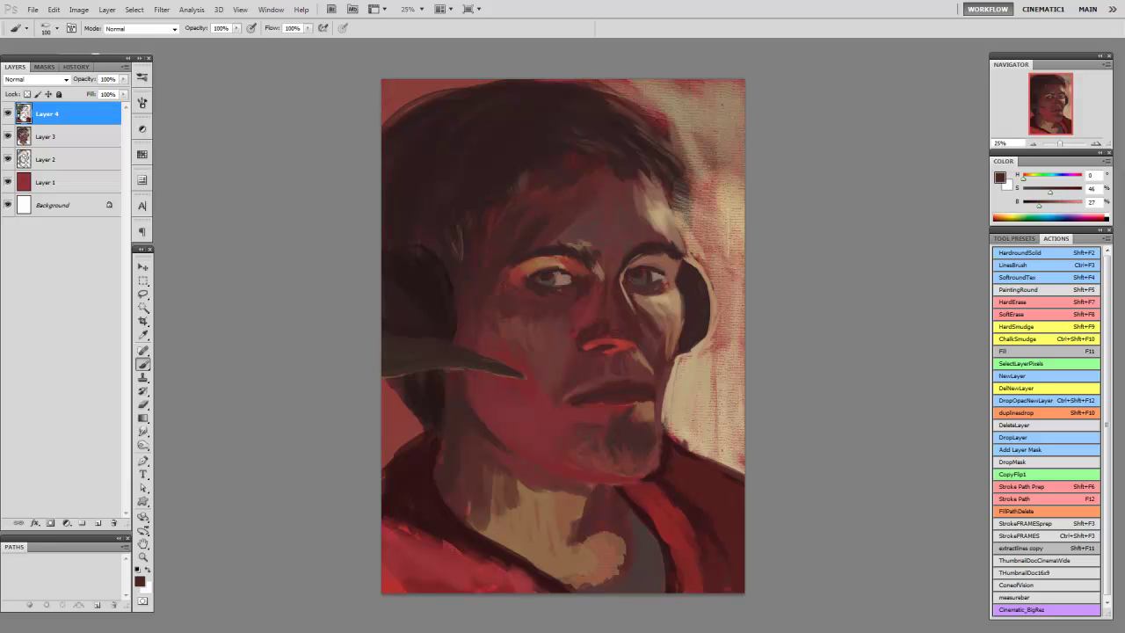
{"action": "left_click", "coordinate": [492, 221], "text": "alt"}
{"action": "left_click", "coordinate": [493, 222], "text": "alt"}
{"action": "left_click", "coordinate": [493, 222], "text": "alt"}
{"action": "key", "text": "bracketleft"}
Step: Paint a muted dark-red stroke along the cheek edge, then sample a darker red
{"action": "left_click", "coordinate": [512, 297], "text": "alt"}
{"action": "key", "text": "bracketright"}
{"action": "key", "text": "bracketright"}
{"action": "key", "text": "bracketright"}
{"action": "left_click", "coordinate": [663, 389], "text": "alt"}
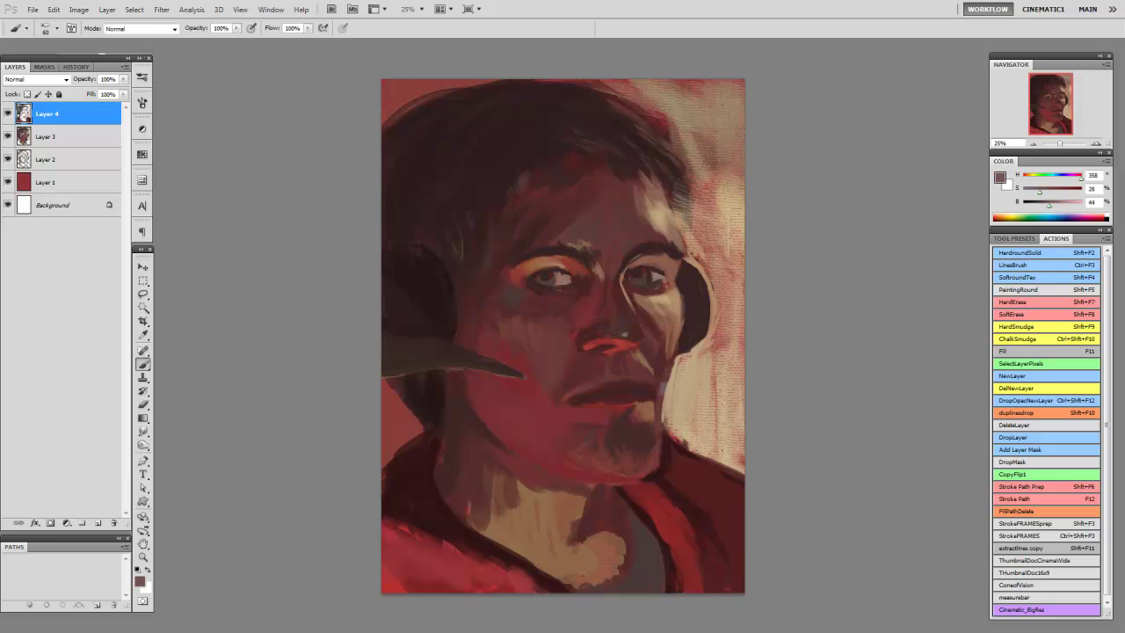
{"action": "key", "text": "bracketleft"}
{"action": "key", "text": "bracketleft"}
{"action": "key", "text": "bracketleft"}
{"action": "key", "text": "bracketleft"}
{"action": "key", "text": "bracketleft"}
{"action": "key", "text": "bracketleft"}
{"action": "left_click_drag", "start_coordinate": [667, 349], "coordinate": [665, 397]}
{"action": "key", "text": "bracketright"}
{"action": "key", "text": "bracketright"}
{"action": "key", "text": "bracketright"}
{"action": "key", "text": "bracketright"}
{"action": "key", "text": "bracketright"}
{"action": "key", "text": "bracketright"}
{"action": "key", "text": "bracketright"}
{"action": "key", "text": "bracketright"}
{"action": "key", "text": "bracketright"}
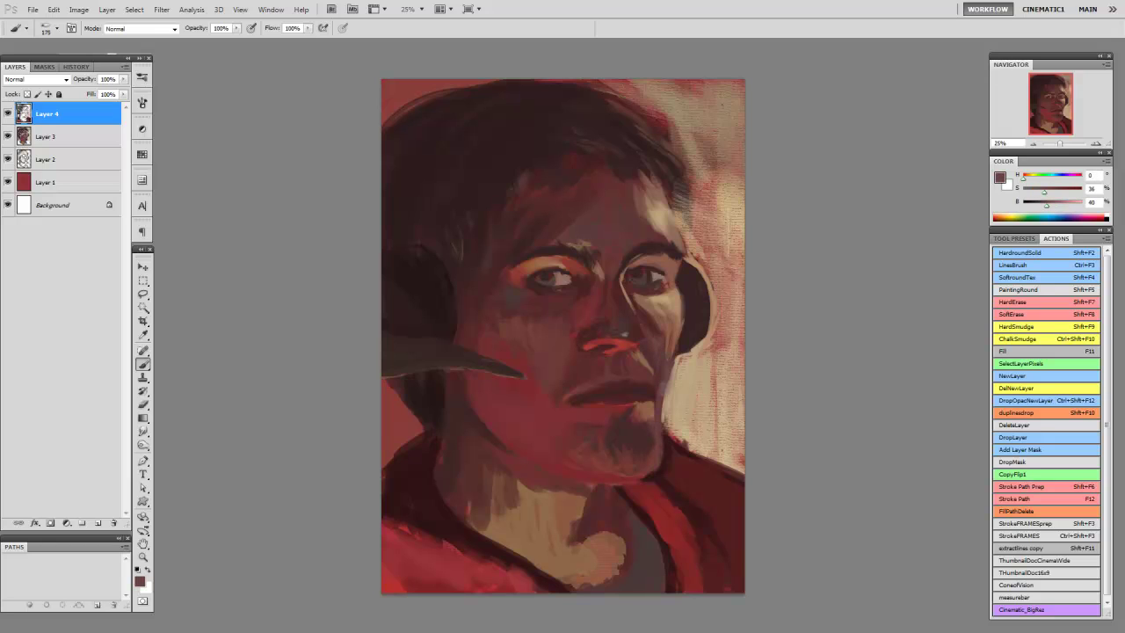
{"action": "left_click", "coordinate": [616, 451], "text": "alt"}
{"action": "key", "text": "bracketleft"}
{"action": "key", "text": "bracketleft"}
{"action": "key", "text": "bracketleft"}
{"action": "key", "text": "bracketleft"}
{"action": "key", "text": "bracketleft"}
{"action": "key", "text": "bracketleft"}
{"action": "key", "text": "bracketleft"}
{"action": "key", "text": "bracketleft"}
{"action": "key", "text": "bracketleft"}
{"action": "key", "text": "bracketleft"}
{"action": "key", "text": "bracketleft"}
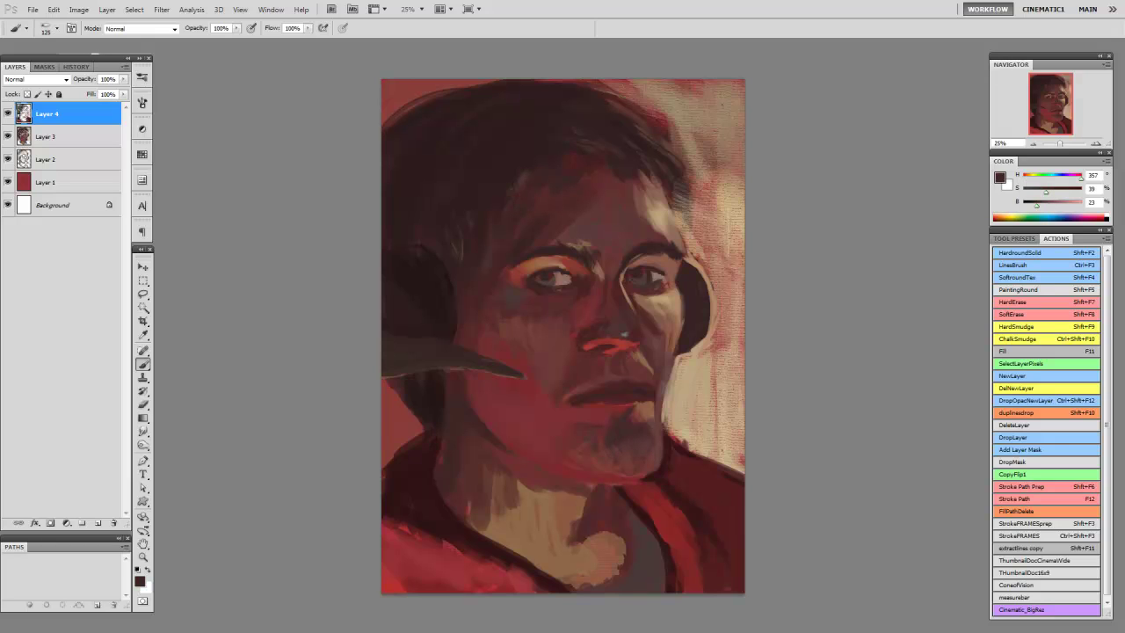
Step: Add small dark marks near the nose and on the right cheek
{"action": "key", "text": "bracketleft"}
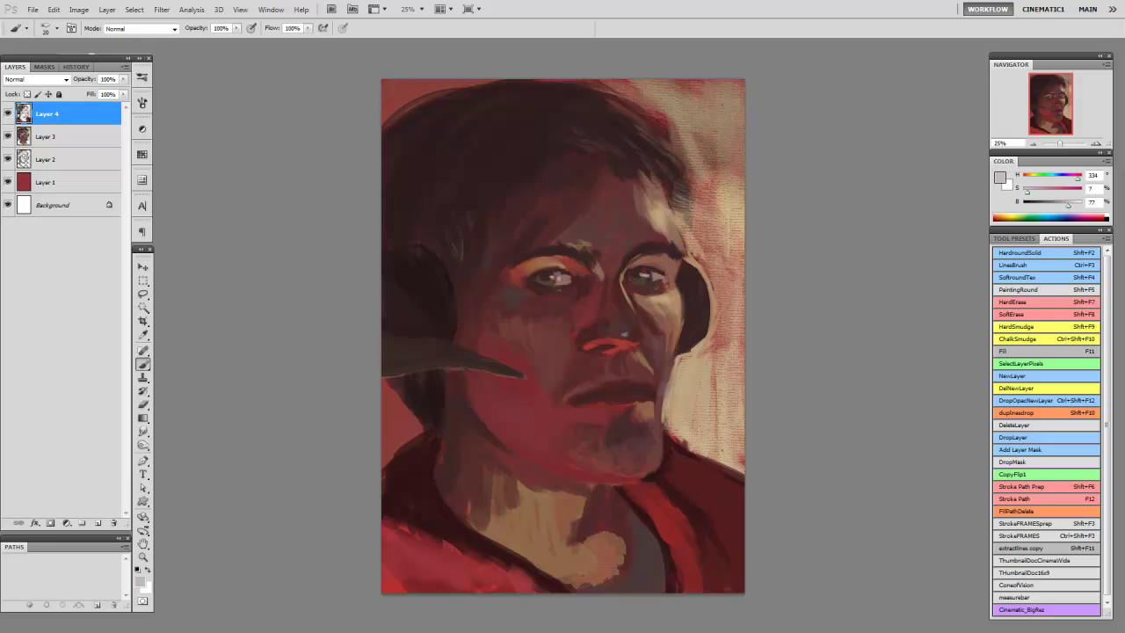
{"action": "key", "text": "bracketright"}
{"action": "key", "text": "bracketright"}
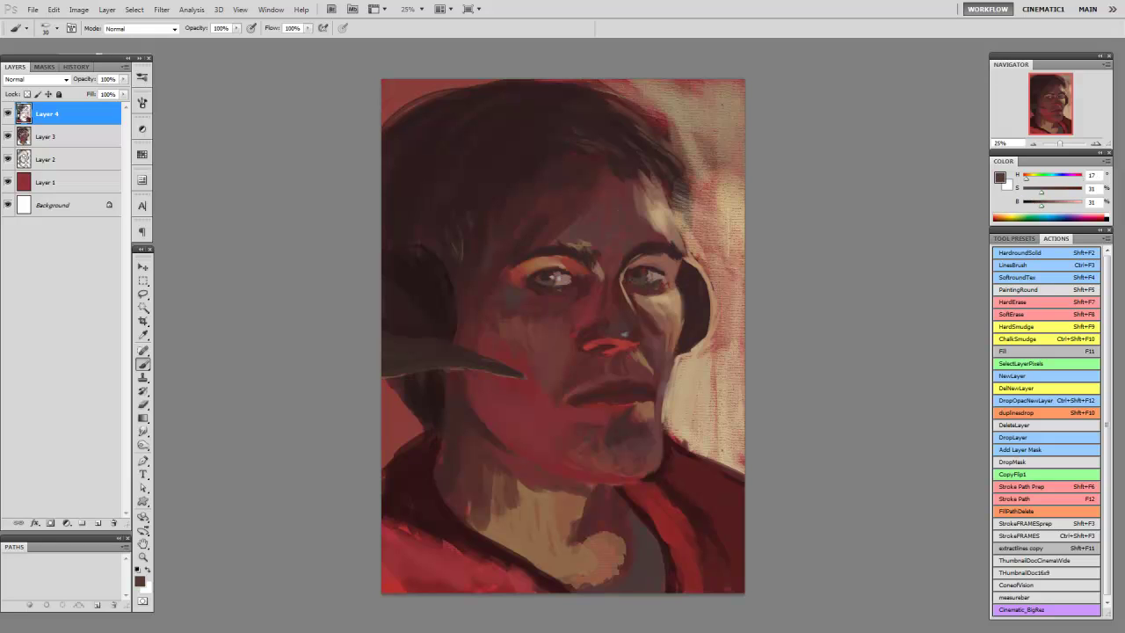
{"action": "left_click", "coordinate": [625, 272], "text": "alt"}
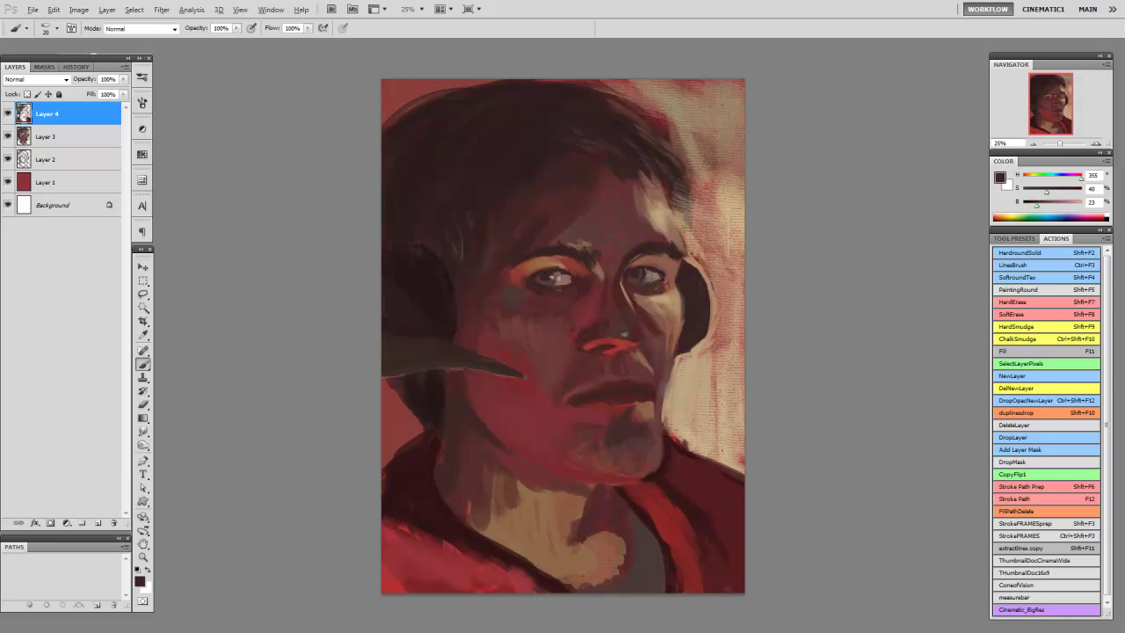
{"action": "key", "text": "bracketright"}
{"action": "mouse_move", "coordinate": [675, 274]}
{"action": "left_mouse_down"}
{"action": "mouse_move", "coordinate": [682, 234]}
{"action": "mouse_move", "coordinate": [680, 348]}
{"action": "left_mouse_up"}
{"action": "key", "text": "bracketleft"}
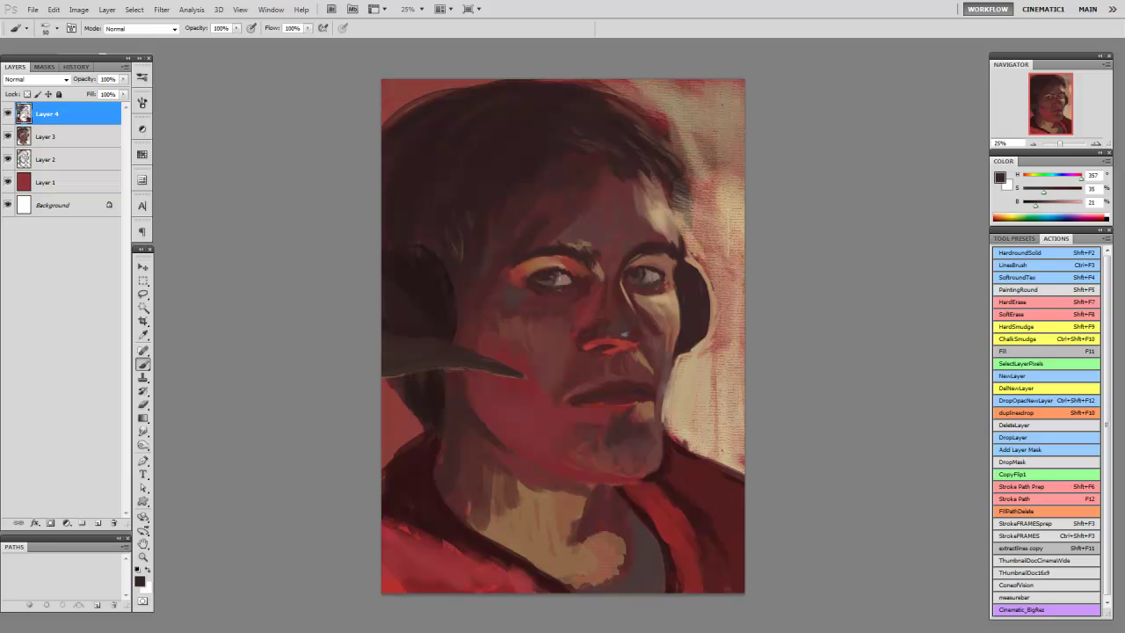
Step: Paint dark and bluish-grey strokes under the left eye and on the upper lip
{"action": "left_click", "coordinate": [554, 276], "text": "alt"}
{"action": "left_click", "coordinate": [550, 292], "text": "alt"}
{"action": "left_click_drag", "start_coordinate": [534, 292], "coordinate": [568, 295]}
{"action": "left_click", "coordinate": [550, 293], "text": "alt"}
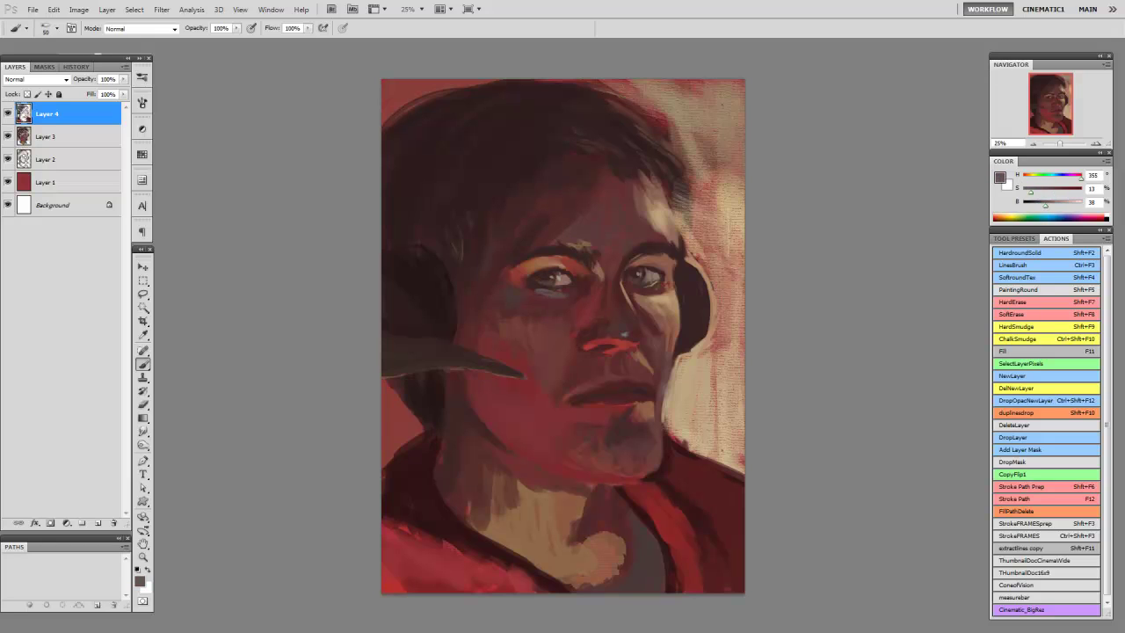
{"action": "left_click_drag", "start_coordinate": [582, 370], "coordinate": [599, 375]}
{"action": "left_click_drag", "start_coordinate": [508, 297], "coordinate": [522, 299]}
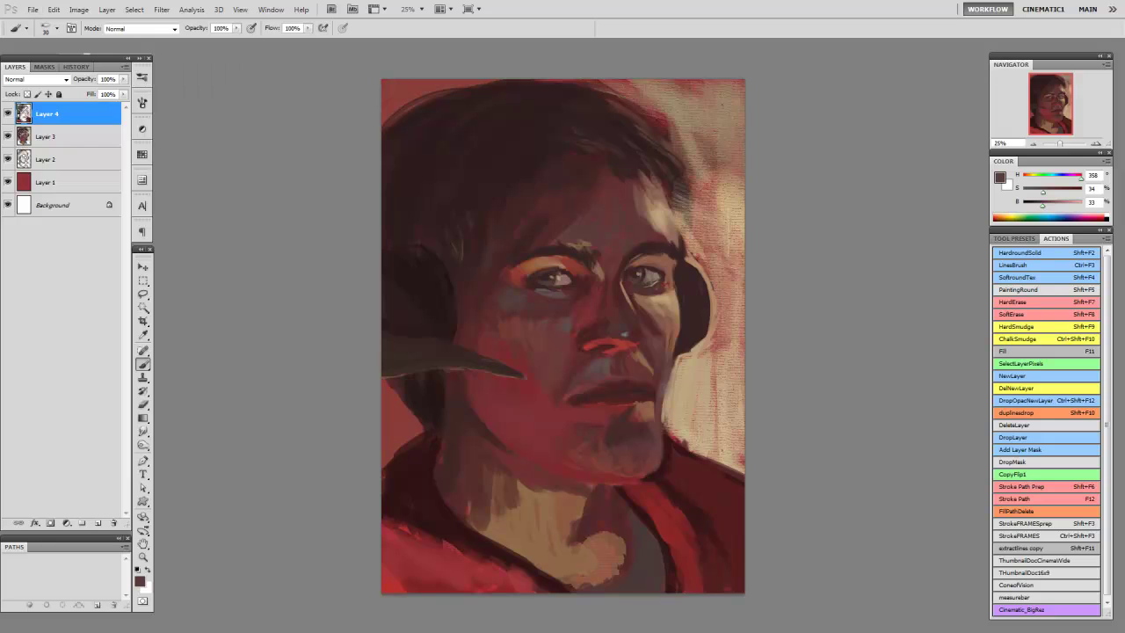
Step: Add small dark-red strokes near the right eye and beside the mouth
{"action": "left_click", "coordinate": [638, 262], "text": "alt"}
{"action": "left_click_drag", "start_coordinate": [627, 264], "coordinate": [670, 256]}
{"action": "left_click", "coordinate": [593, 290], "text": "alt"}
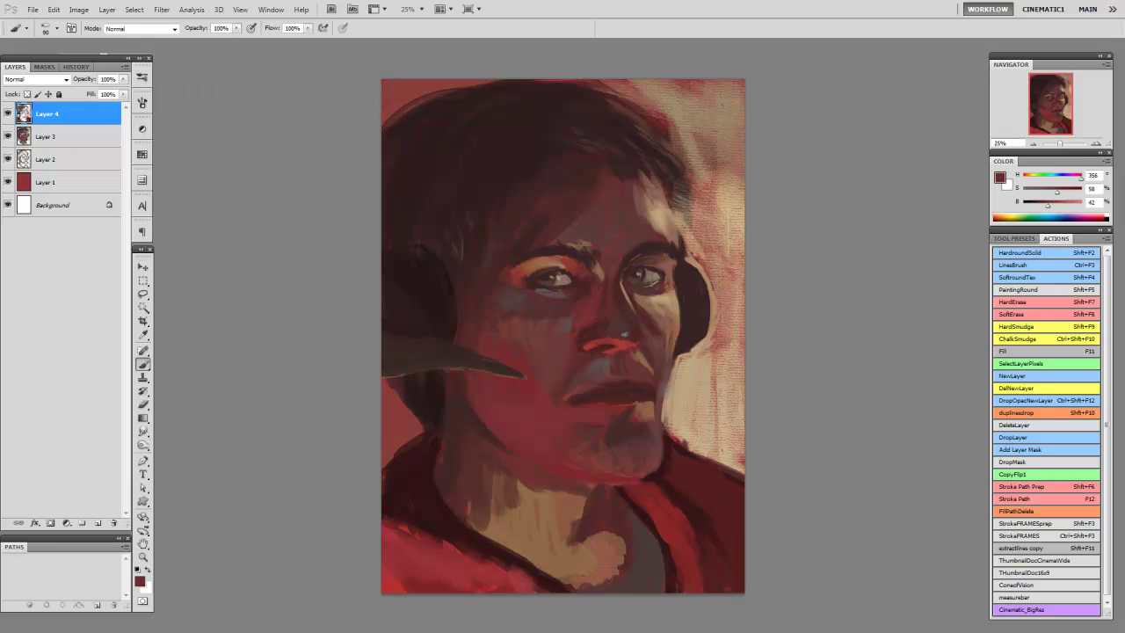
{"action": "left_click", "coordinate": [589, 407], "text": "alt"}
{"action": "left_click_drag", "start_coordinate": [589, 407], "coordinate": [647, 404]}
{"action": "key", "text": "bracketleft"}
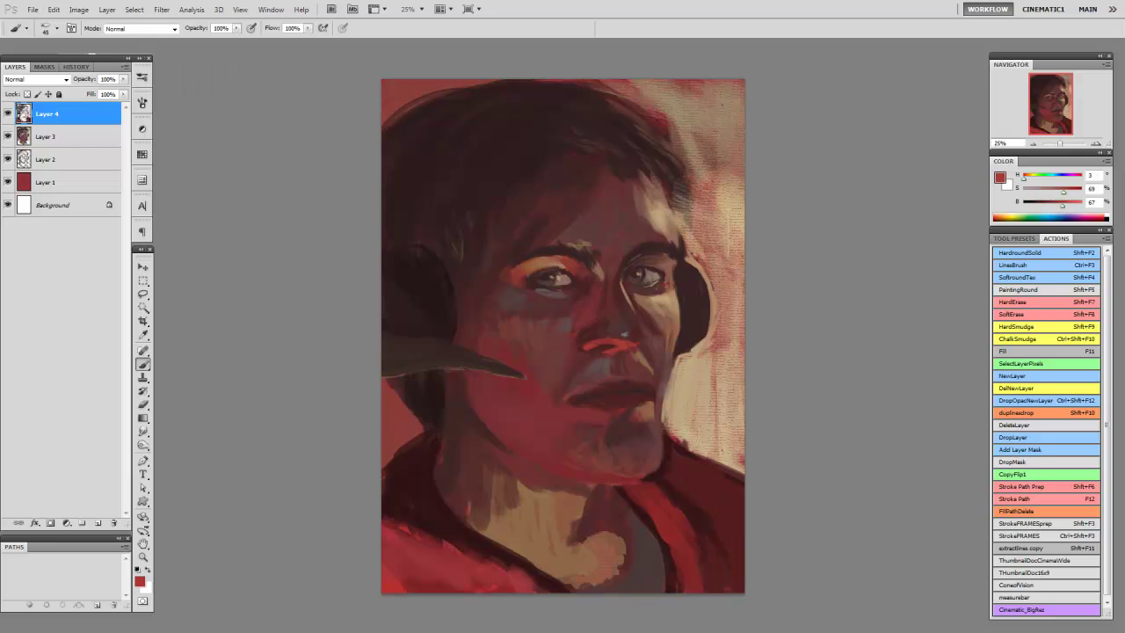
{"action": "left_click", "coordinate": [647, 404], "text": "alt"}
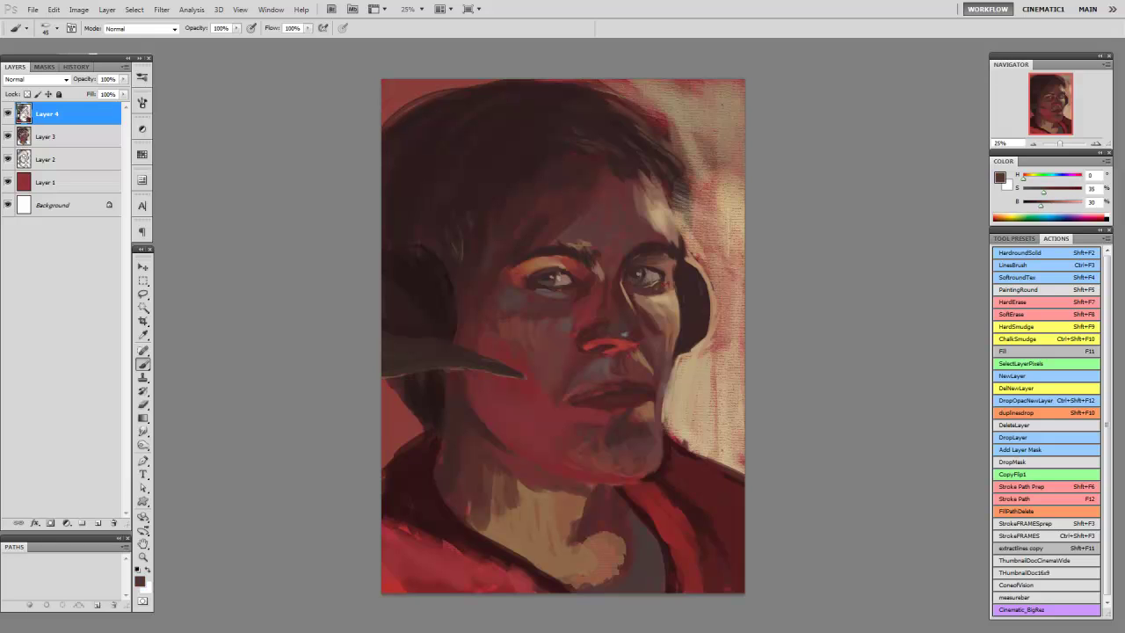
Step: Sample a dark red and paint dark strokes around the chin
{"action": "left_click", "coordinate": [650, 410], "text": "alt"}
{"action": "left_click", "coordinate": [650, 410], "text": "alt"}
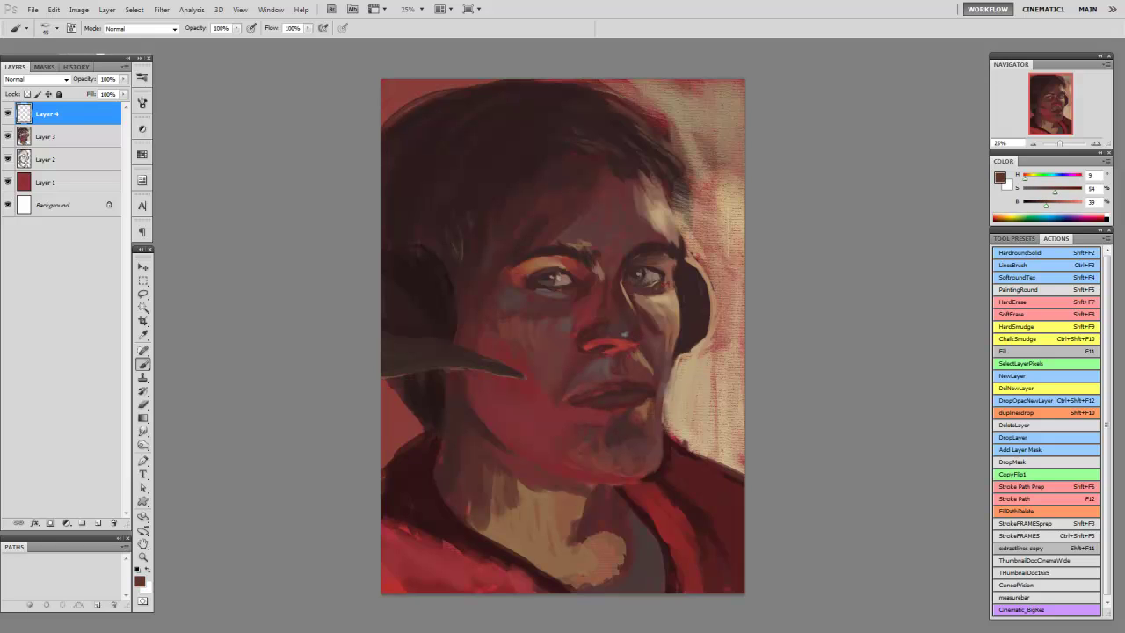
{"action": "left_click", "coordinate": [651, 410], "text": "alt"}
{"action": "mouse_move", "coordinate": [658, 429]}
{"action": "left_mouse_down"}
{"action": "mouse_move", "coordinate": [645, 468]}
{"action": "mouse_move", "coordinate": [595, 457]}
{"action": "mouse_move", "coordinate": [622, 479]}
{"action": "left_mouse_up"}
Step: Sample bright, mid and shadow reds plus a light tan while adjusting brush size
{"action": "left_click", "coordinate": [606, 347], "text": "alt"}
{"action": "key", "text": "bracketright"}
{"action": "key", "text": "bracketright"}
{"action": "key", "text": "bracketright"}
{"action": "key", "text": "bracketright"}
{"action": "key", "text": "bracketright"}
{"action": "key", "text": "bracketright"}
{"action": "left_click", "coordinate": [556, 434], "text": "alt"}
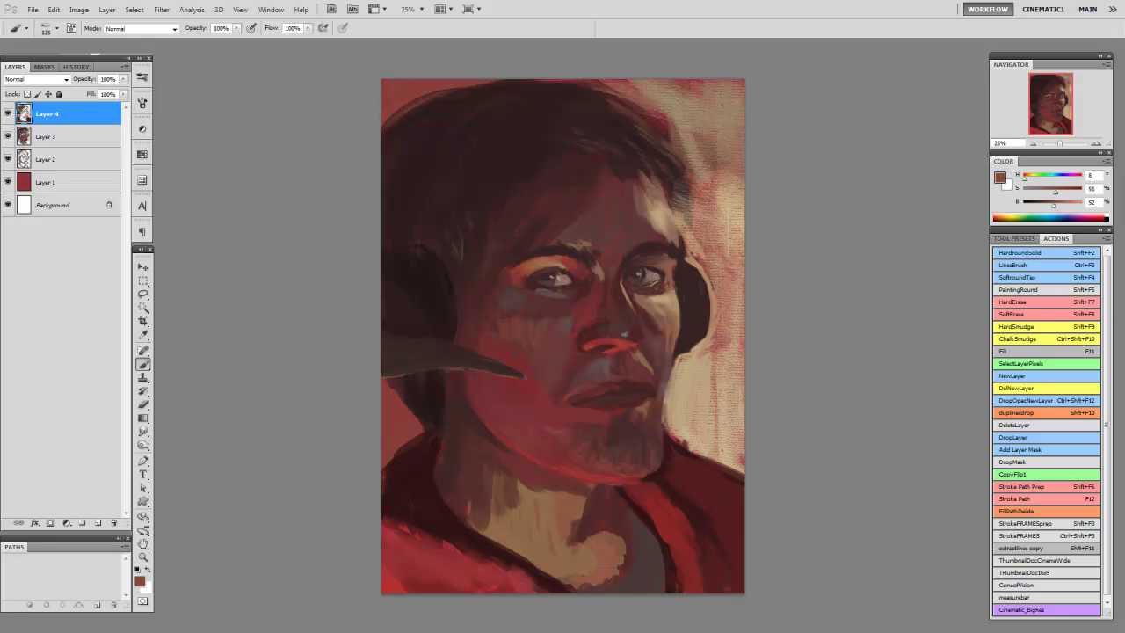
{"action": "key", "text": "bracketleft"}
{"action": "key", "text": "bracketleft"}
{"action": "key", "text": "bracketleft"}
{"action": "key", "text": "bracketleft"}
{"action": "key", "text": "bracketleft"}
{"action": "key", "text": "bracketleft"}
{"action": "key", "text": "bracketleft"}
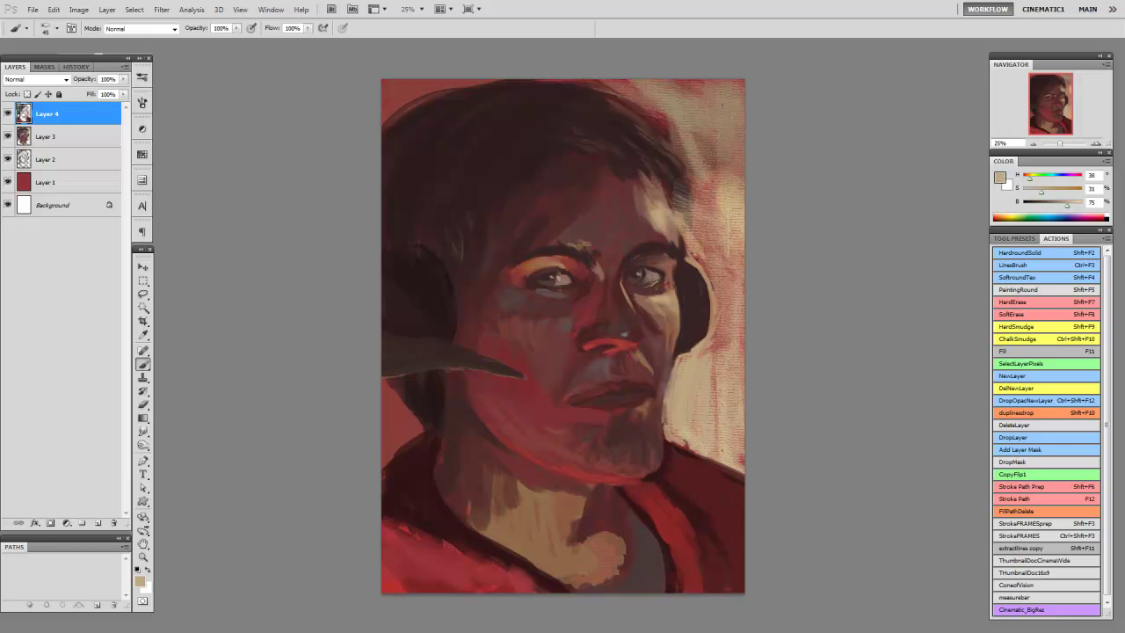
{"action": "left_click", "coordinate": [675, 433], "text": "alt"}
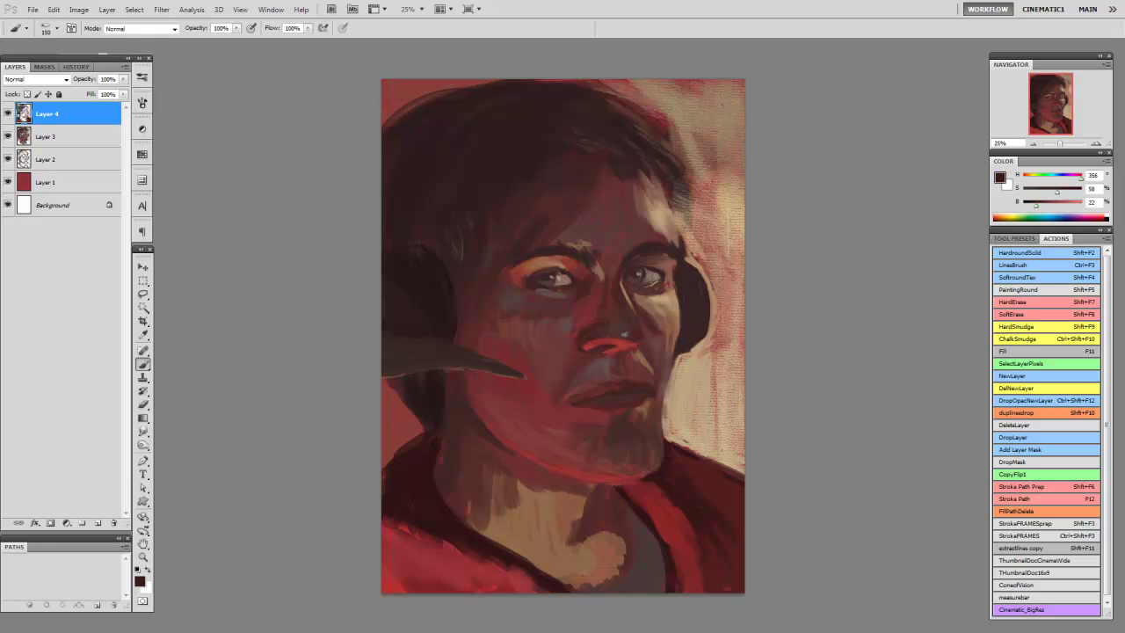
{"action": "left_click", "coordinate": [726, 519], "text": "alt"}
{"action": "key", "text": "bracketright"}
{"action": "key", "text": "bracketright"}
{"action": "key", "text": "bracketleft"}
{"action": "left_click", "coordinate": [615, 545], "text": "alt"}
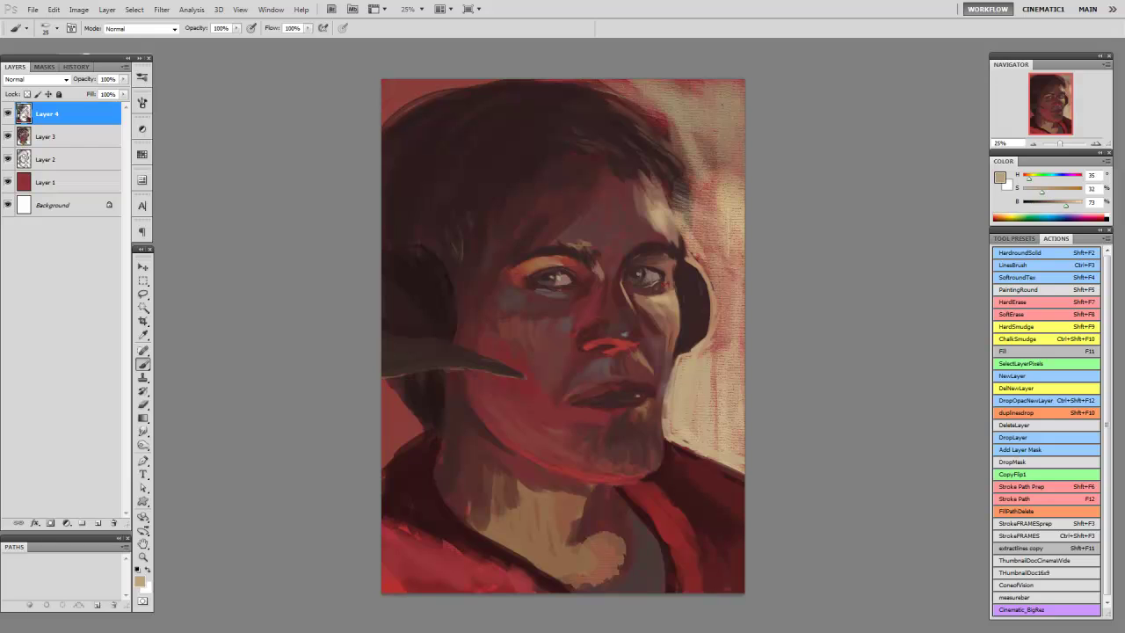
{"action": "left_click", "coordinate": [562, 422], "text": "alt"}
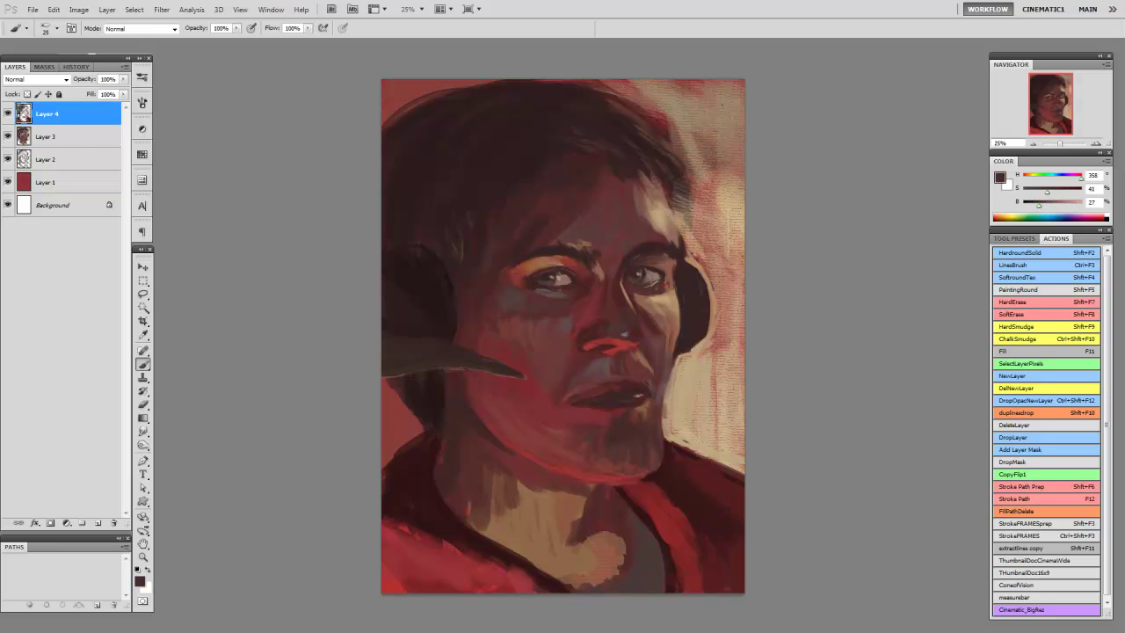
Step: Sample eye-area reds, tan skin tones and a deep red, briefly toggling the eraser and back
{"action": "left_click", "coordinate": [546, 275], "text": "alt"}
{"action": "key", "text": "bracketleft"}
{"action": "key", "text": "bracketleft"}
{"action": "key", "text": "bracketleft"}
{"action": "key", "text": "bracketleft"}
{"action": "left_click", "coordinate": [562, 351], "text": "alt"}
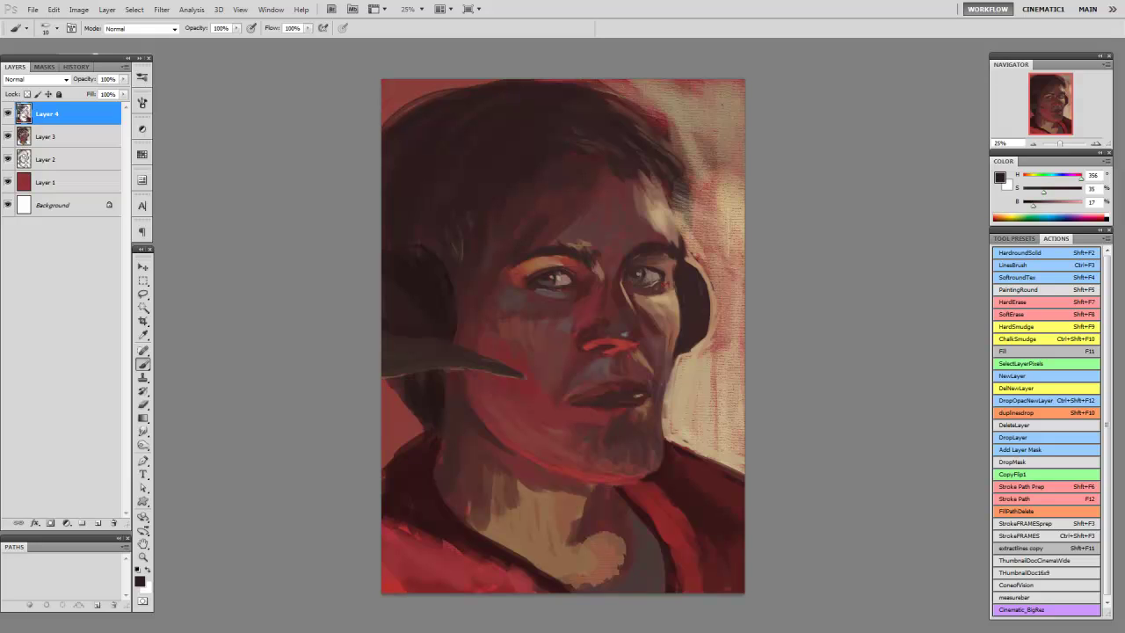
{"action": "left_click", "coordinate": [630, 310], "text": "alt"}
{"action": "key", "text": "bracketright"}
{"action": "key", "text": "bracketright"}
{"action": "key", "text": "bracketright"}
{"action": "key", "text": "bracketright"}
{"action": "key", "text": "bracketright"}
{"action": "key", "text": "bracketright"}
{"action": "key", "text": "bracketright"}
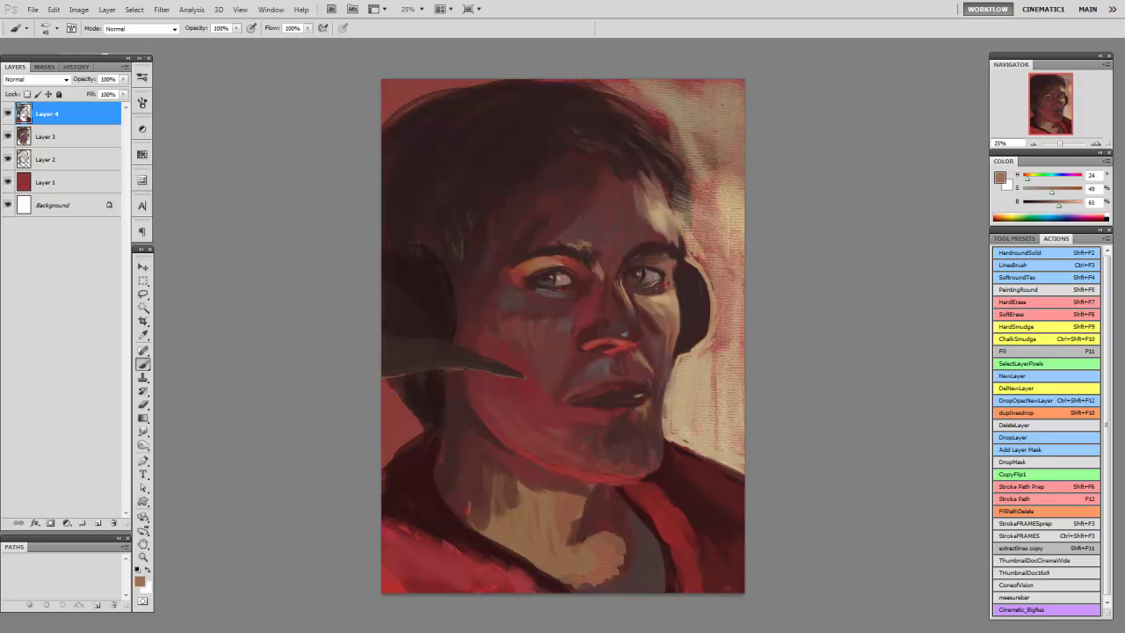
{"action": "left_click", "coordinate": [612, 413], "text": "alt"}
{"action": "key", "text": "bracketright"}
{"action": "key", "text": "bracketright"}
{"action": "key", "text": "bracketright"}
{"action": "key", "text": "bracketright"}
{"action": "key", "text": "bracketright"}
{"action": "left_click", "coordinate": [474, 516], "text": "alt"}
{"action": "key", "text": "e"}
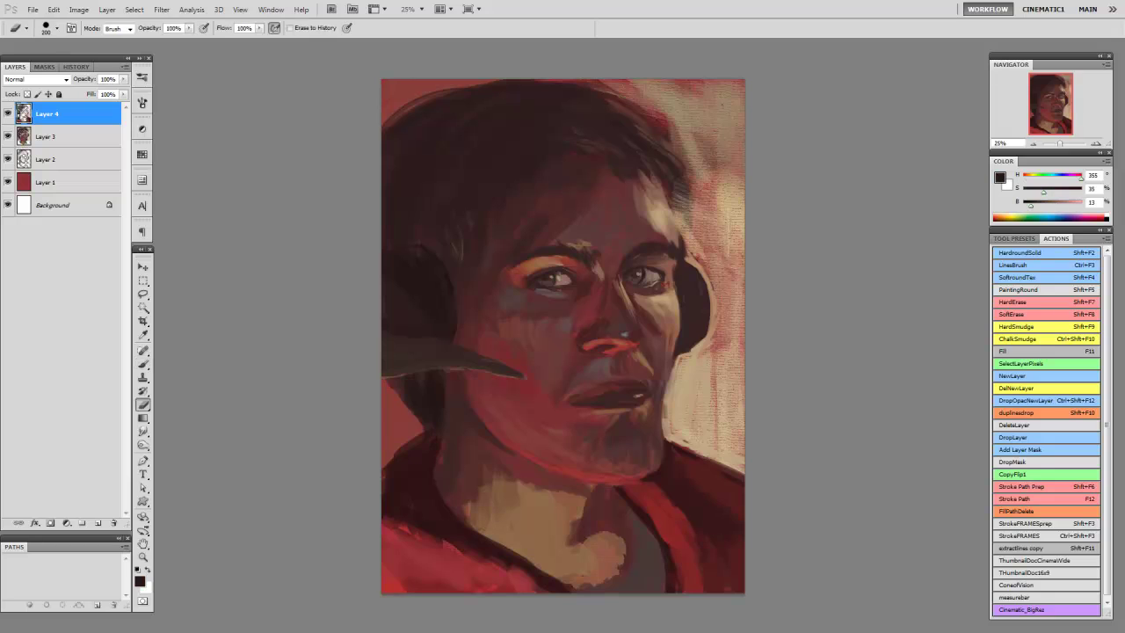
{"action": "key", "text": "b"}
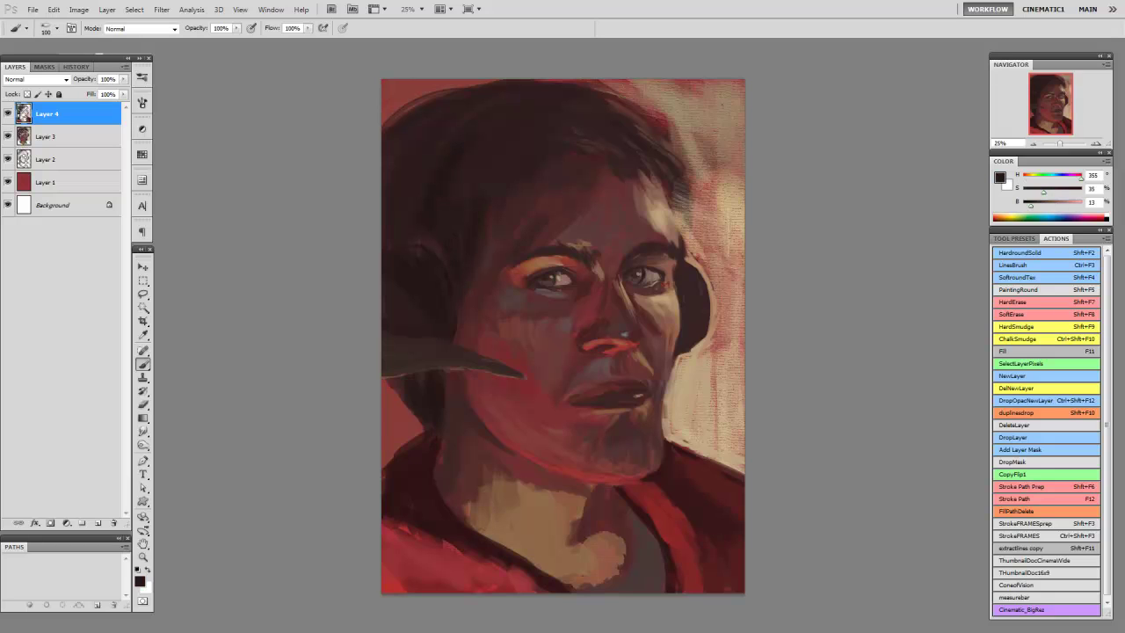
Step: Add a Levels adjustment above Layer 4, then a new empty Layer 5 above Levels 1
{"action": "key", "text": "ctrl+l"}
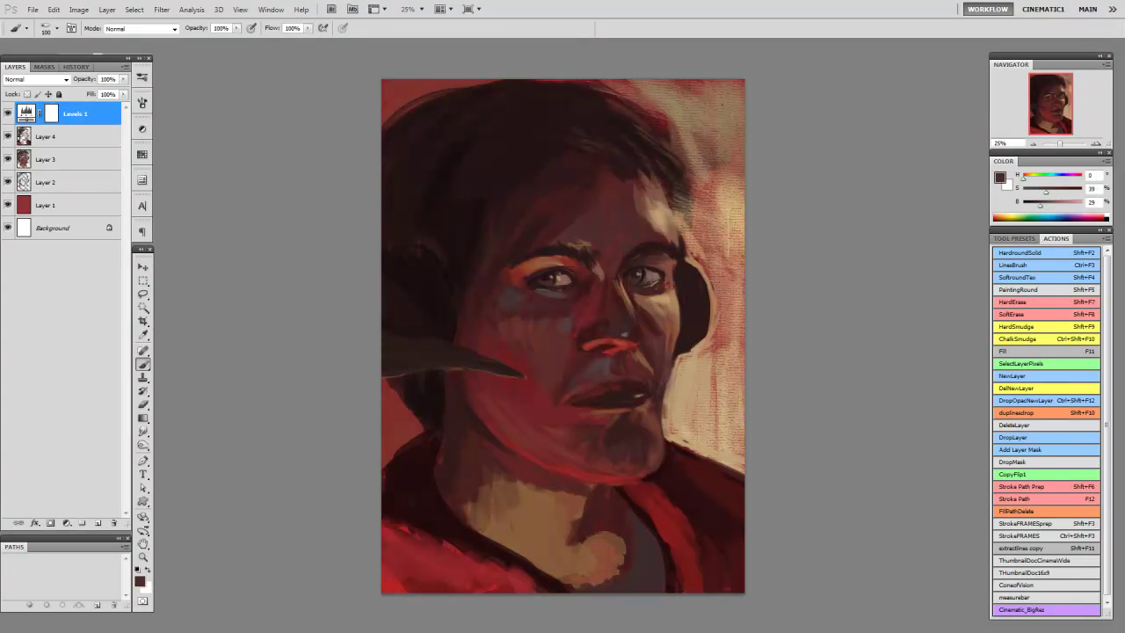
{"action": "right_click", "coordinate": [584, 204]}
{"action": "key", "text": "ctrl+shift+alt+n"}
{"action": "key", "text": "Return"}
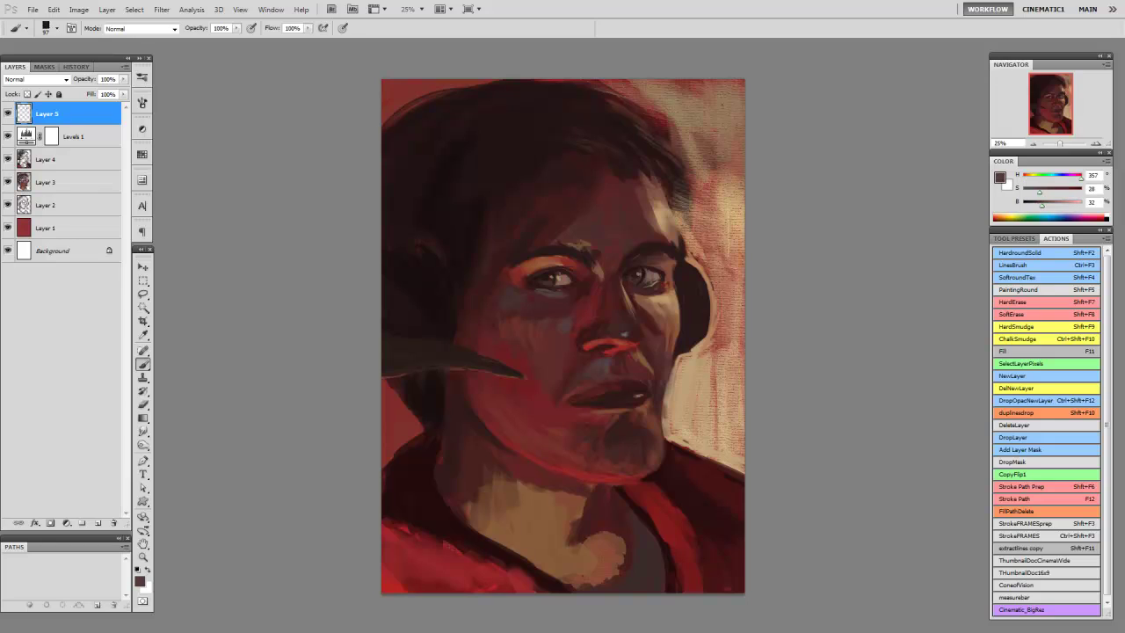
Step: Adjust the brush size on Layer 5, finishing smaller for finer strokes
{"action": "key", "text": "bracketright"}
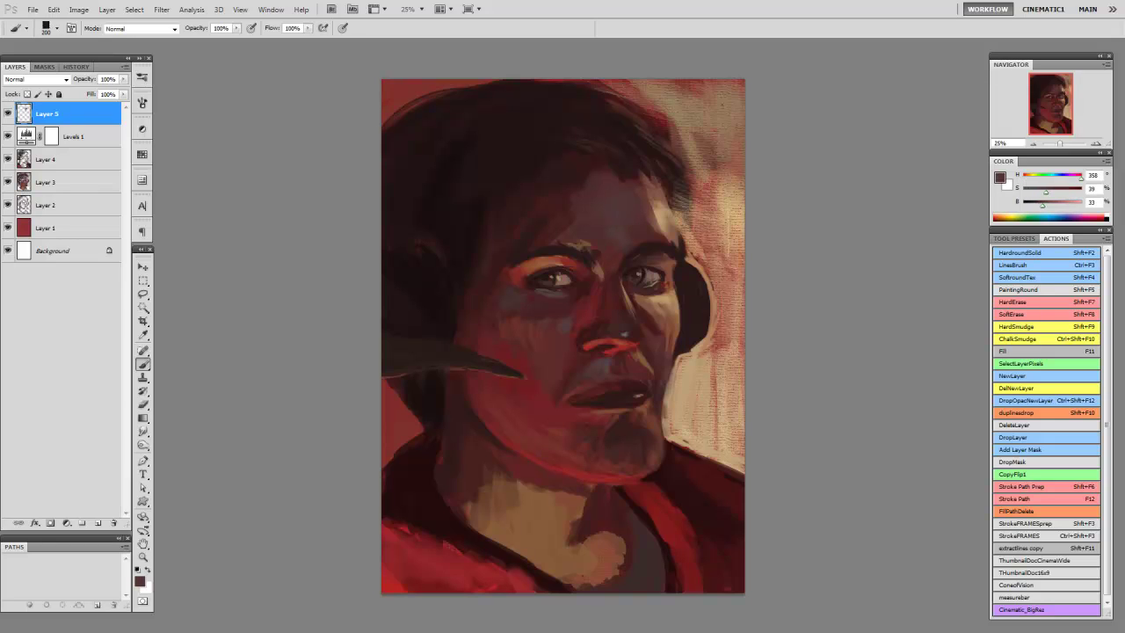
{"action": "key", "text": "bracketleft"}
{"action": "key", "text": "bracketleft"}
{"action": "key", "text": "bracketleft"}
{"action": "key", "text": "bracketleft"}
{"action": "key", "text": "bracketleft"}
{"action": "key", "text": "bracketleft"}
{"action": "key", "text": "bracketleft"}
{"action": "key", "text": "bracketleft"}
{"action": "key", "text": "bracketleft"}
{"action": "key", "text": "bracketleft"}
{"action": "key", "text": "bracketleft"}
{"action": "key", "text": "bracketleft"}
{"action": "key", "text": "bracketleft"}
{"action": "key", "text": "bracketleft"}
{"action": "key", "text": "bracketleft"}
{"action": "key", "text": "bracketright"}
{"action": "key", "text": "bracketleft"}
{"action": "key", "text": "bracketleft"}
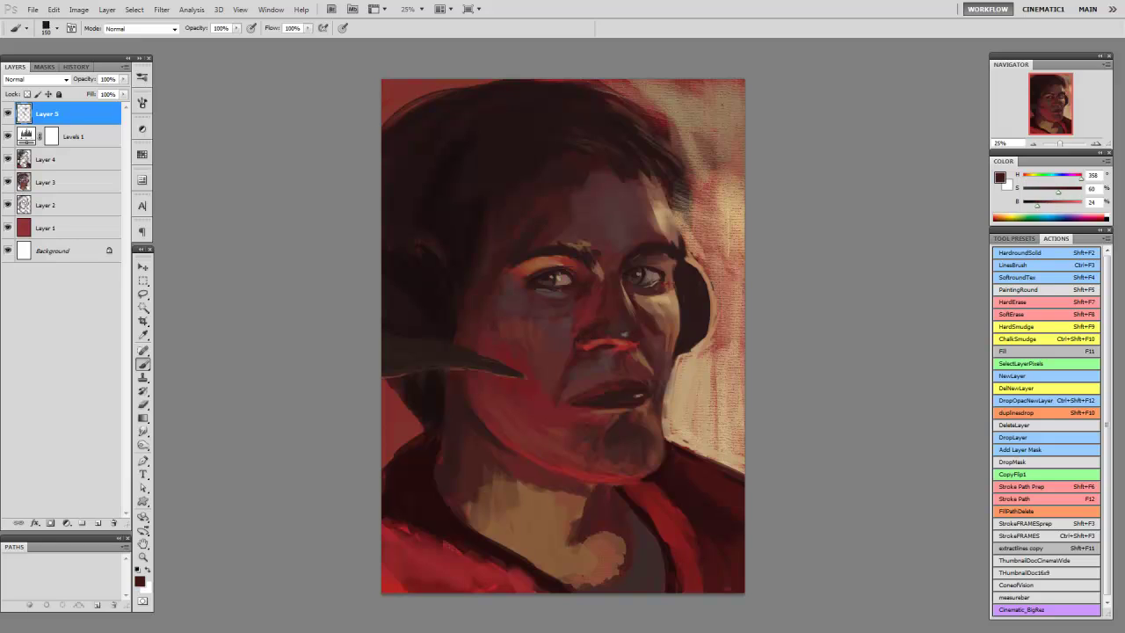
Step: Paint a dark cheek-red stroke down the chin and neck, plus a lighter jawline stroke
{"action": "left_click", "coordinate": [657, 325], "text": "alt"}
{"action": "key", "text": "bracketright"}
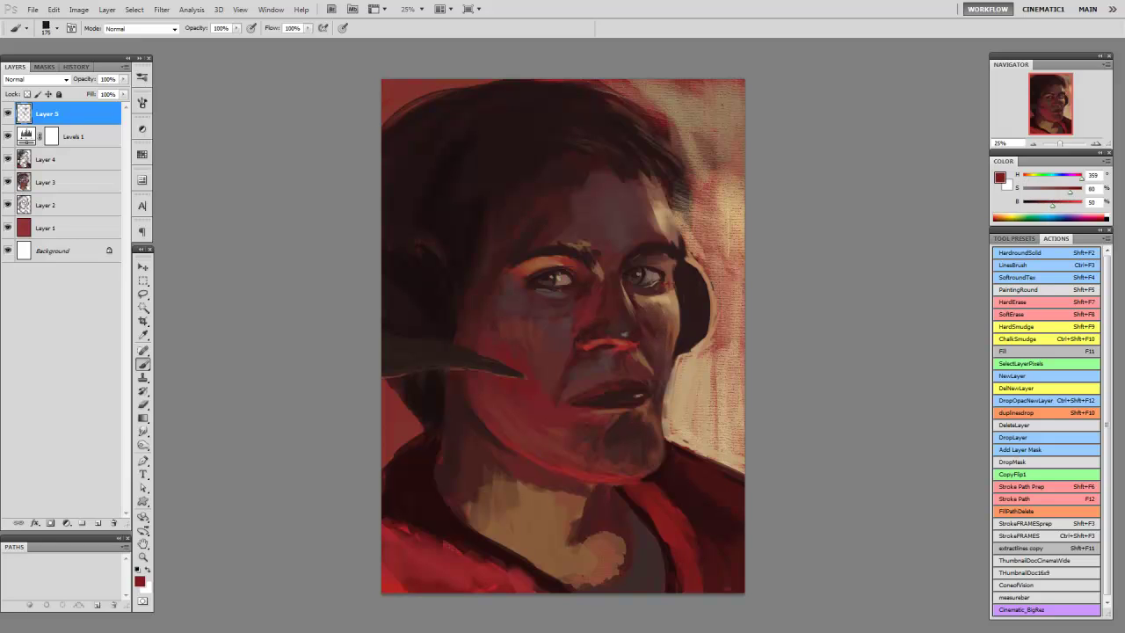
{"action": "mouse_move", "coordinate": [627, 501]}
{"action": "left_mouse_down"}
{"action": "mouse_move", "coordinate": [629, 553]}
{"action": "mouse_move", "coordinate": [590, 590]}
{"action": "left_mouse_up"}
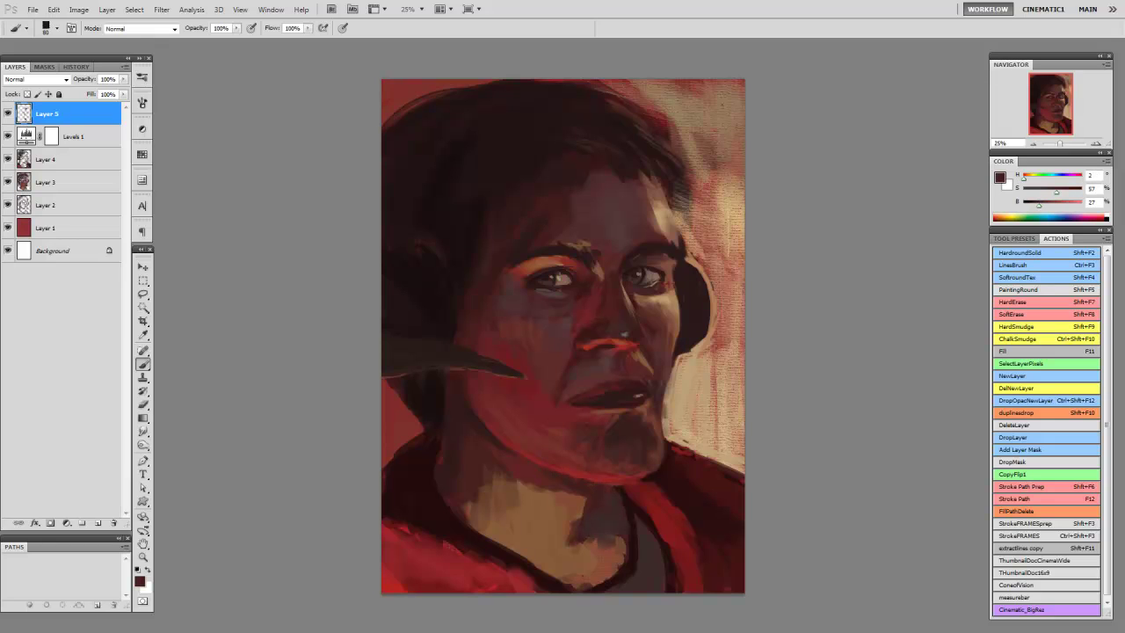
{"action": "key", "text": "bracketleft"}
{"action": "key", "text": "bracketleft"}
{"action": "key", "text": "bracketleft"}
{"action": "left_click_drag", "start_coordinate": [545, 464], "coordinate": [609, 484]}
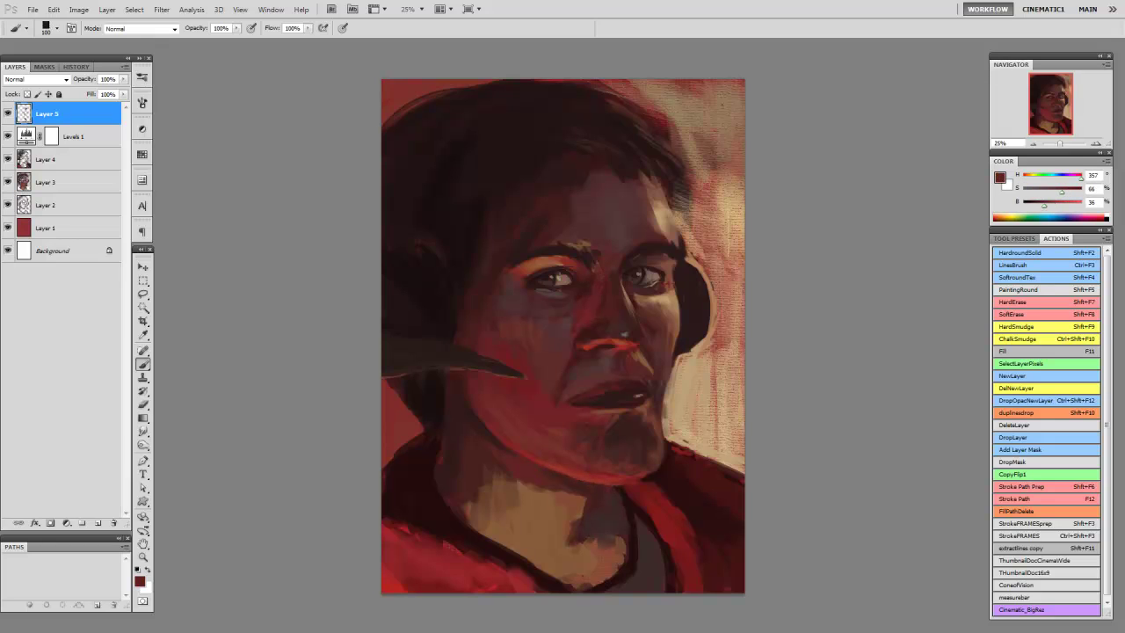
Step: Darken the left side of the neck with very dark red, then add softer warm-brown neck strokes
{"action": "left_click", "coordinate": [599, 273], "text": "alt"}
{"action": "key", "text": "bracketright"}
{"action": "key", "text": "bracketright"}
{"action": "key", "text": "bracketright"}
{"action": "key", "text": "bracketright"}
{"action": "key", "text": "bracketright"}
{"action": "left_click", "coordinate": [482, 281], "text": "alt"}
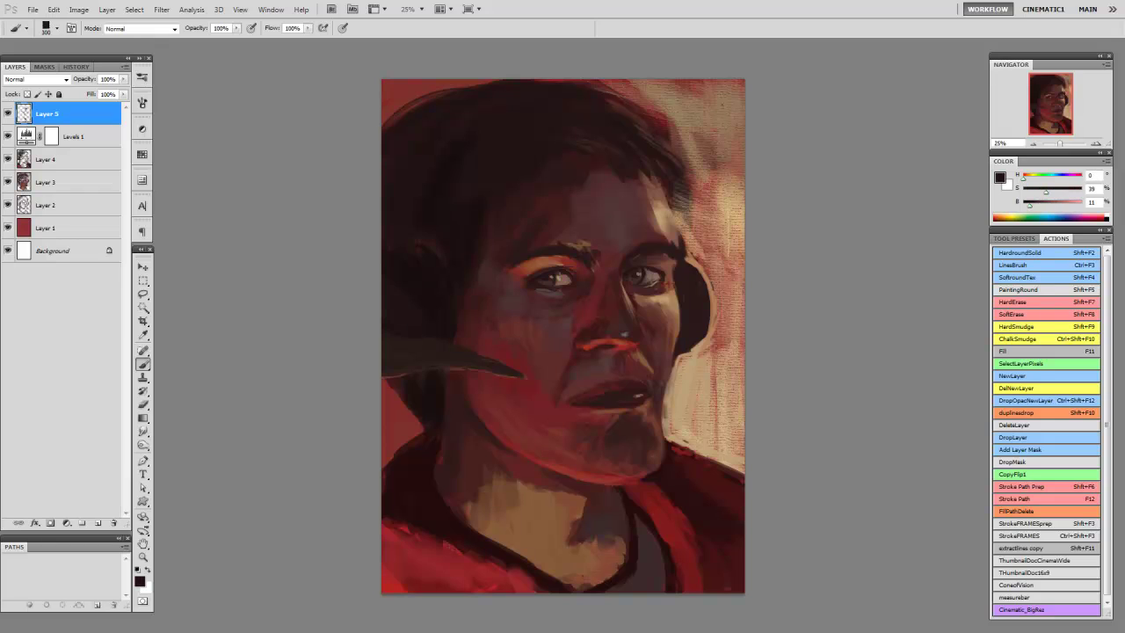
{"action": "mouse_move", "coordinate": [448, 386]}
{"action": "left_mouse_down"}
{"action": "mouse_move", "coordinate": [455, 457]}
{"action": "mouse_move", "coordinate": [479, 483]}
{"action": "mouse_move", "coordinate": [528, 488]}
{"action": "left_mouse_up"}
{"action": "left_click", "coordinate": [505, 492], "text": "alt"}
{"action": "key", "text": "bracketleft"}
{"action": "left_click", "coordinate": [527, 509], "text": "alt"}
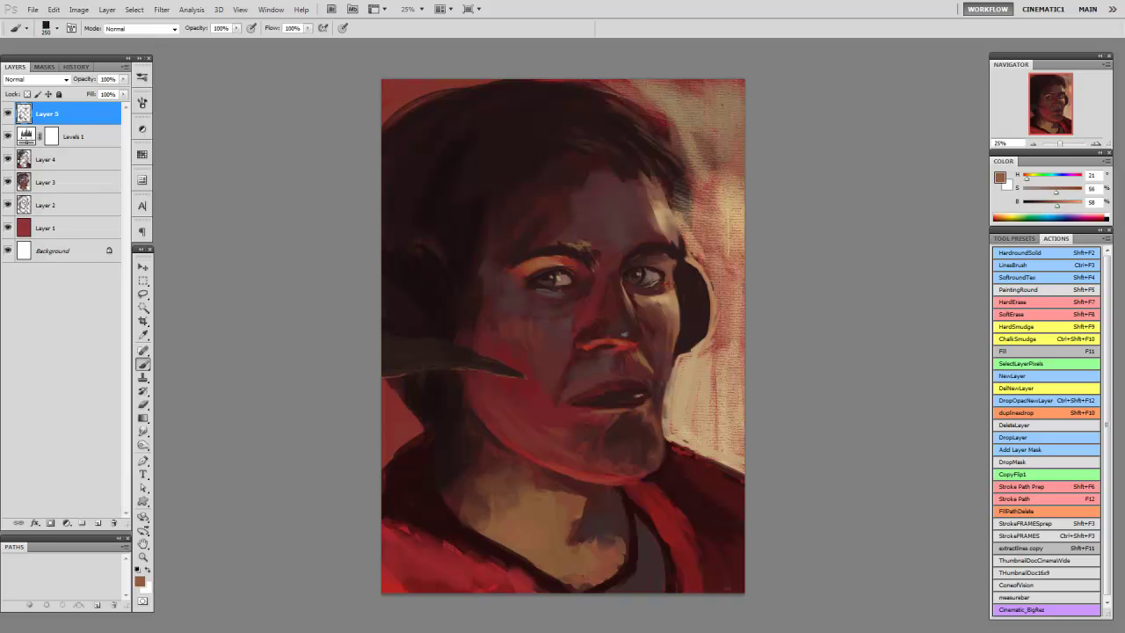
{"action": "mouse_move", "coordinate": [549, 528]}
{"action": "left_mouse_down"}
{"action": "mouse_move", "coordinate": [571, 553]}
{"action": "mouse_move", "coordinate": [626, 562]}
{"action": "left_mouse_up"}
Step: Sample a near-black red from the face and resize the brush for detail work
{"action": "key", "text": "bracketleft"}
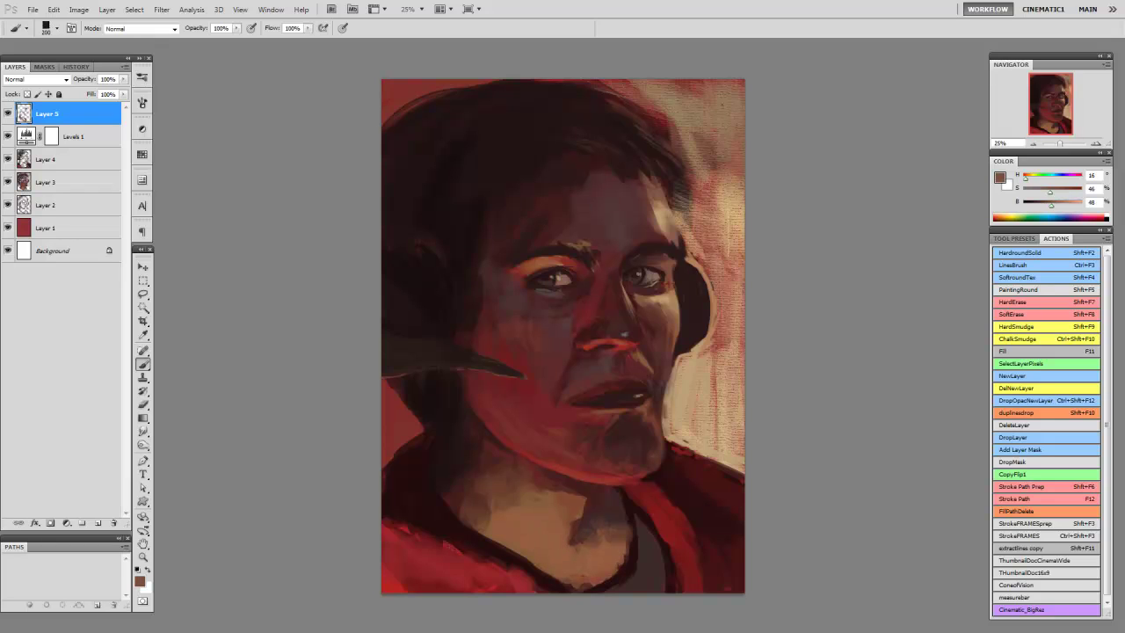
{"action": "key", "text": "bracketright"}
{"action": "key", "text": "bracketright"}
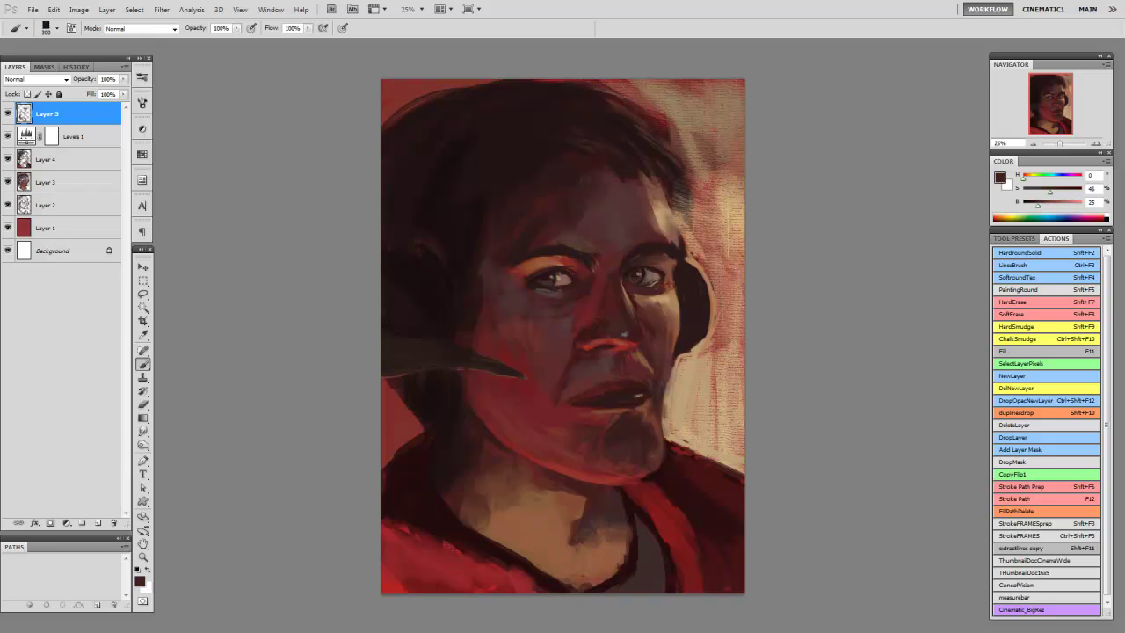
{"action": "left_click", "coordinate": [596, 185], "text": "alt"}
{"action": "key", "text": "bracketleft"}
{"action": "key", "text": "bracketleft"}
{"action": "key", "text": "bracketleft"}
{"action": "left_click", "coordinate": [598, 413], "text": "alt"}
{"action": "left_click", "coordinate": [584, 422], "text": "alt"}
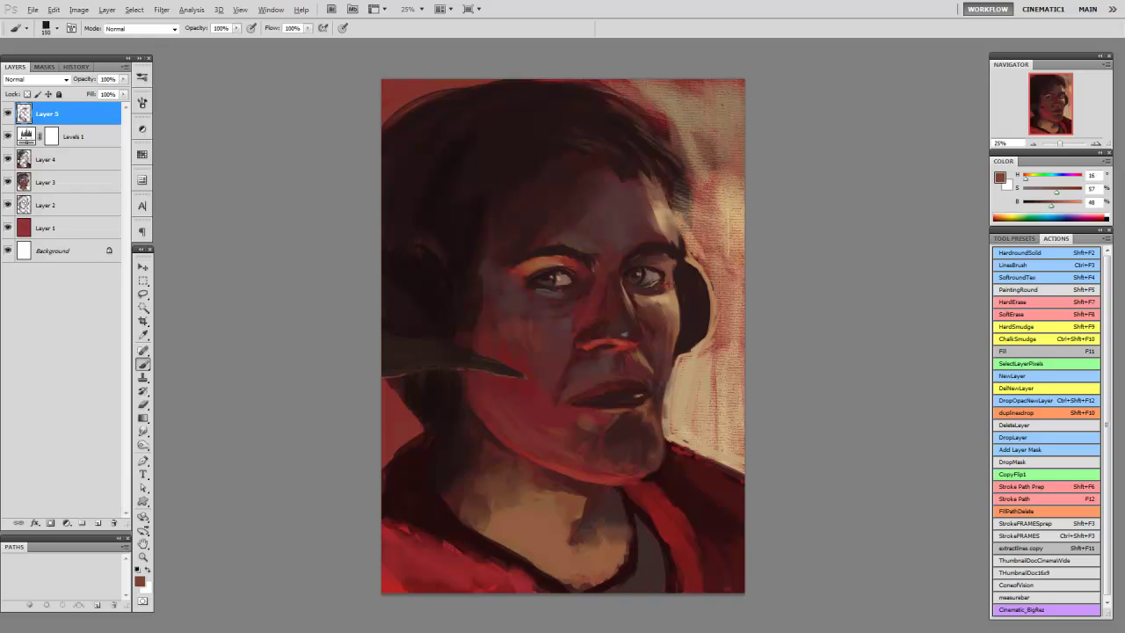
{"action": "key", "text": "bracketleft"}
{"action": "key", "text": "bracketleft"}
{"action": "key", "text": "bracketleft"}
{"action": "key", "text": "bracketleft"}
{"action": "key", "text": "bracketleft"}
{"action": "key", "text": "bracketleft"}
{"action": "left_click", "coordinate": [559, 296], "text": "alt"}
{"action": "key", "text": "bracketleft"}
{"action": "key", "text": "bracketleft"}
{"action": "key", "text": "bracketleft"}
{"action": "left_click", "coordinate": [619, 282], "text": "alt"}
{"action": "left_click", "coordinate": [622, 288], "text": "alt"}
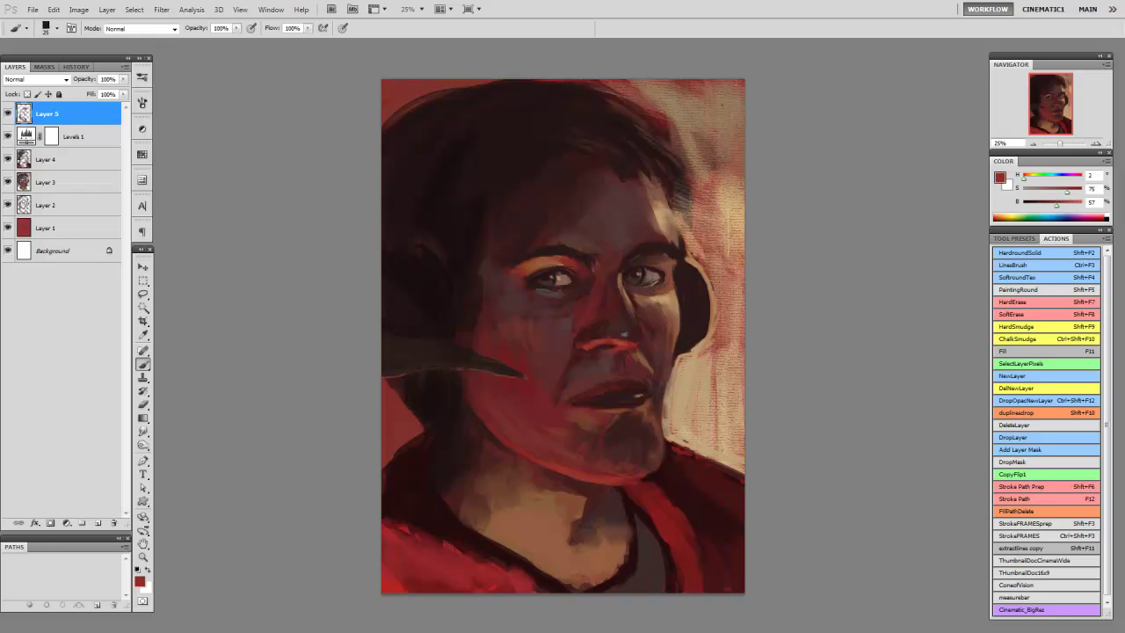
{"action": "left_click", "coordinate": [622, 290], "text": "alt"}
{"action": "left_click", "coordinate": [622, 290], "text": "alt"}
{"action": "key", "text": "bracketleft"}
{"action": "left_click", "coordinate": [622, 290], "text": "alt"}
{"action": "key", "text": "bracketright"}
{"action": "key", "text": "bracketright"}
{"action": "key", "text": "bracketright"}
{"action": "key", "text": "bracketright"}
{"action": "key", "text": "bracketright"}
{"action": "key", "text": "bracketright"}
{"action": "key", "text": "bracketright"}
{"action": "key", "text": "bracketright"}
{"action": "key", "text": "bracketright"}
{"action": "key", "text": "alt+a"}
{"action": "key", "text": "Escape"}
{"action": "key", "text": "bracketleft"}
{"action": "key", "text": "bracketleft"}
{"action": "key", "text": "bracketleft"}
{"action": "key", "text": "bracketleft"}
{"action": "key", "text": "bracketleft"}
{"action": "key", "text": "bracketleft"}
{"action": "key", "text": "bracketleft"}
{"action": "key", "text": "bracketleft"}
{"action": "key", "text": "bracketleft"}
{"action": "key", "text": "bracketleft"}
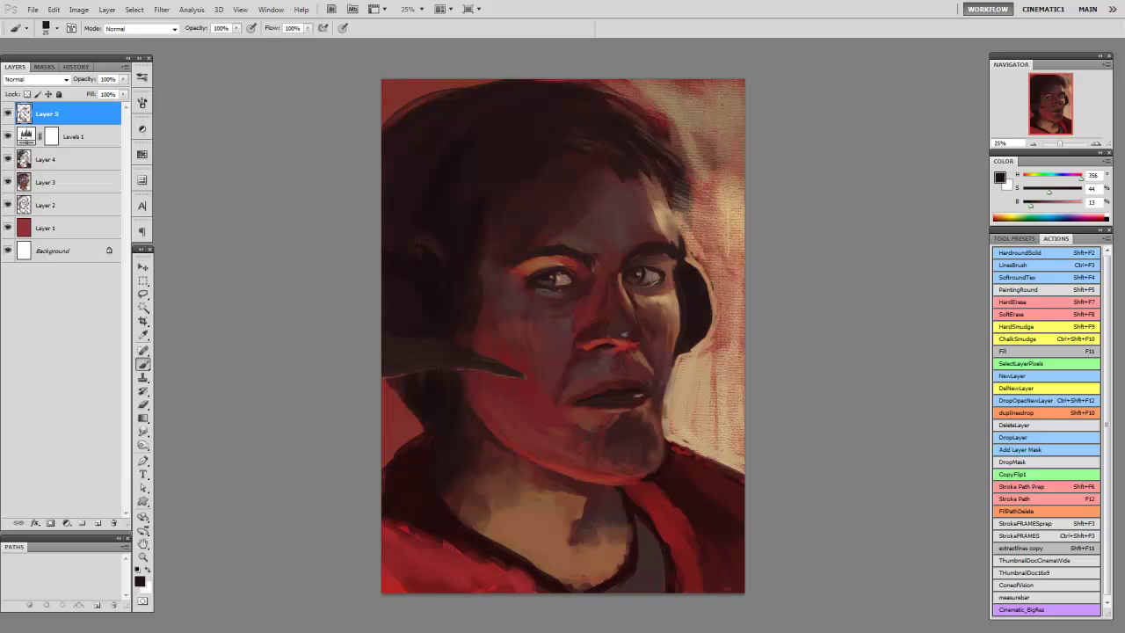
{"action": "key", "text": "bracketright"}
{"action": "key", "text": "bracketright"}
Step: Paint red and dark strokes that deepen the shadows on the lower-right clothing
{"action": "left_click_drag", "start_coordinate": [681, 444], "coordinate": [681, 483]}
{"action": "left_click_drag", "start_coordinate": [676, 567], "coordinate": [734, 584]}
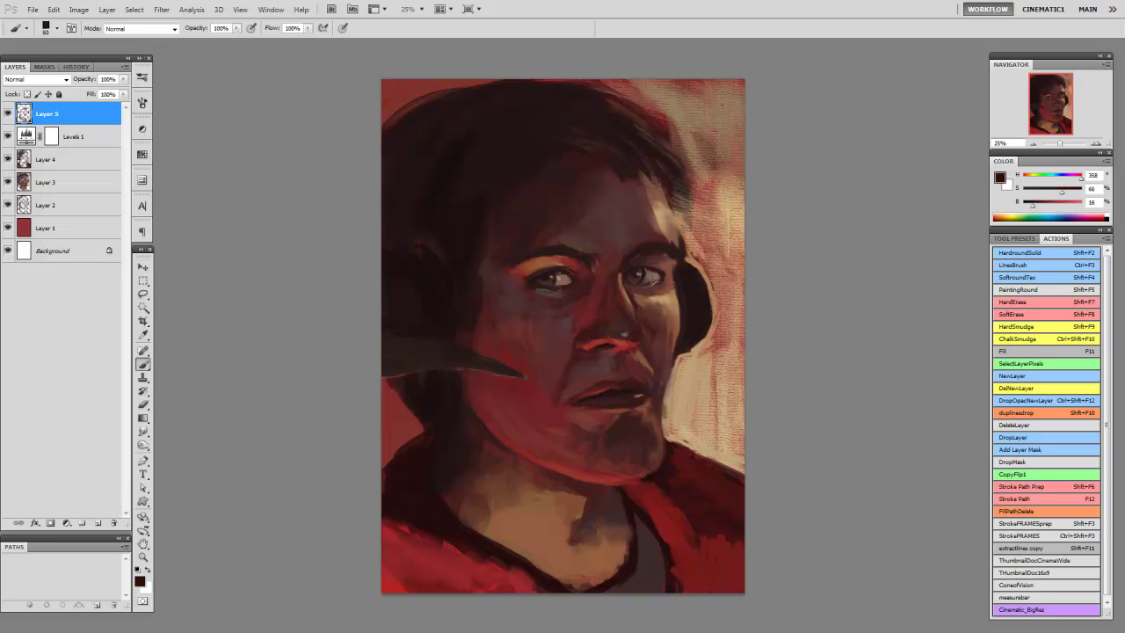
{"action": "left_click_drag", "start_coordinate": [712, 497], "coordinate": [668, 563]}
{"action": "left_click_drag", "start_coordinate": [626, 484], "coordinate": [695, 571]}
{"action": "key", "text": "bracketright"}
{"action": "key", "text": "bracketright"}
{"action": "key", "text": "bracketleft"}
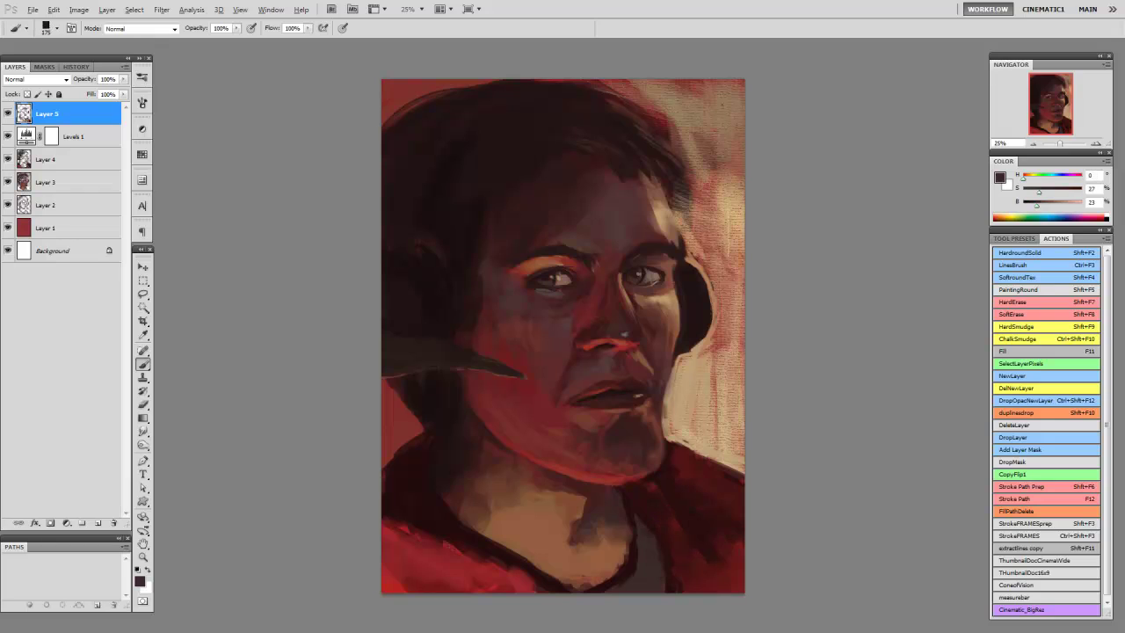
Step: Darken a small hair patch, then lighten the hair above the forehead with muted red strokes
{"action": "left_click", "coordinate": [633, 482], "text": "alt"}
{"action": "left_click", "coordinate": [620, 413], "text": "alt"}
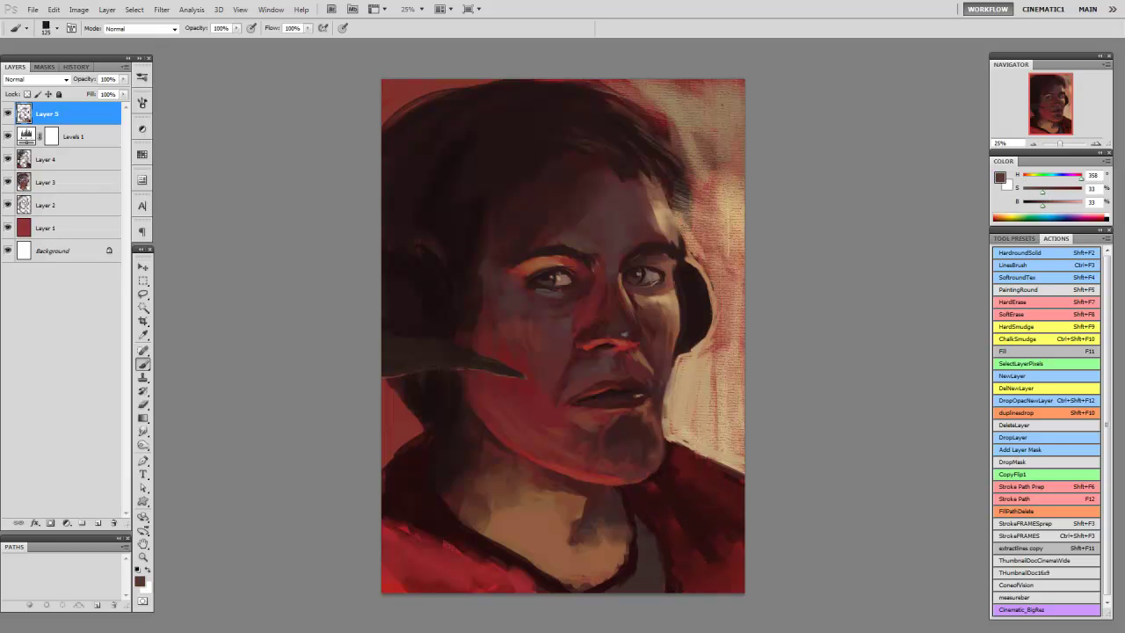
{"action": "left_click", "coordinate": [519, 273], "text": "alt"}
{"action": "left_click", "coordinate": [582, 422], "text": "alt"}
{"action": "left_click", "coordinate": [582, 445], "text": "alt"}
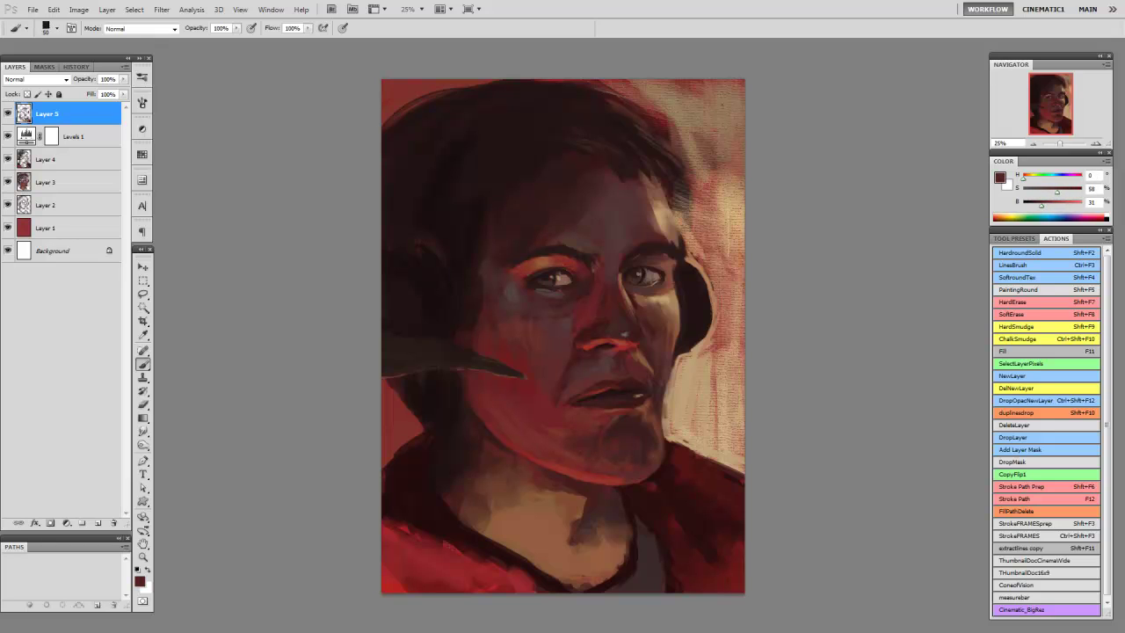
{"action": "left_click_drag", "start_coordinate": [674, 160], "coordinate": [680, 197]}
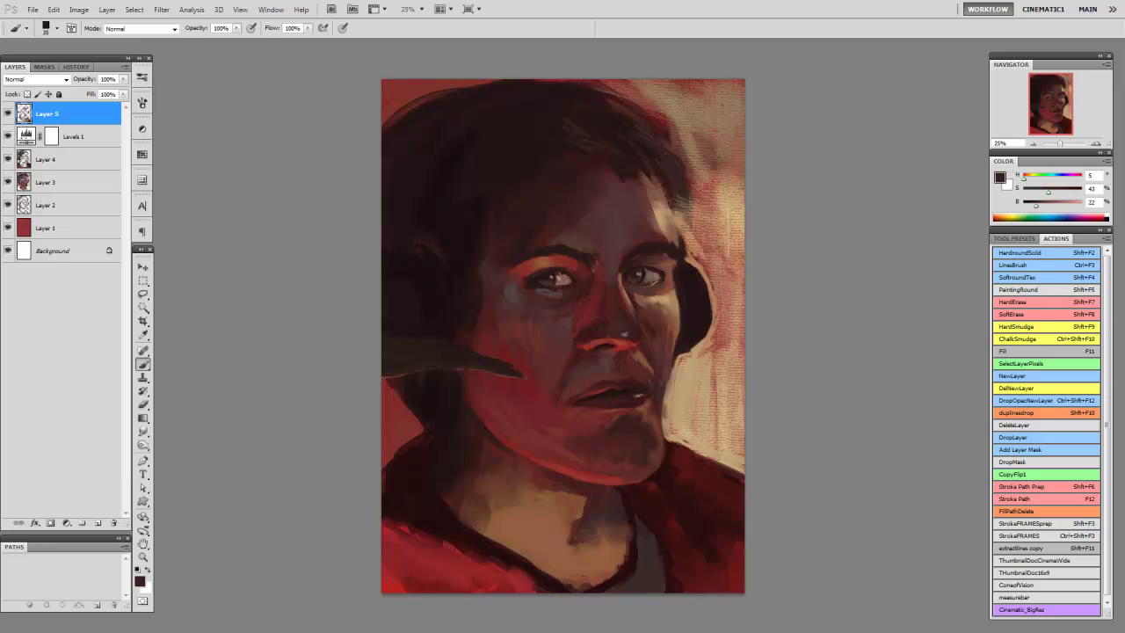
{"action": "left_click_drag", "start_coordinate": [557, 132], "coordinate": [488, 203]}
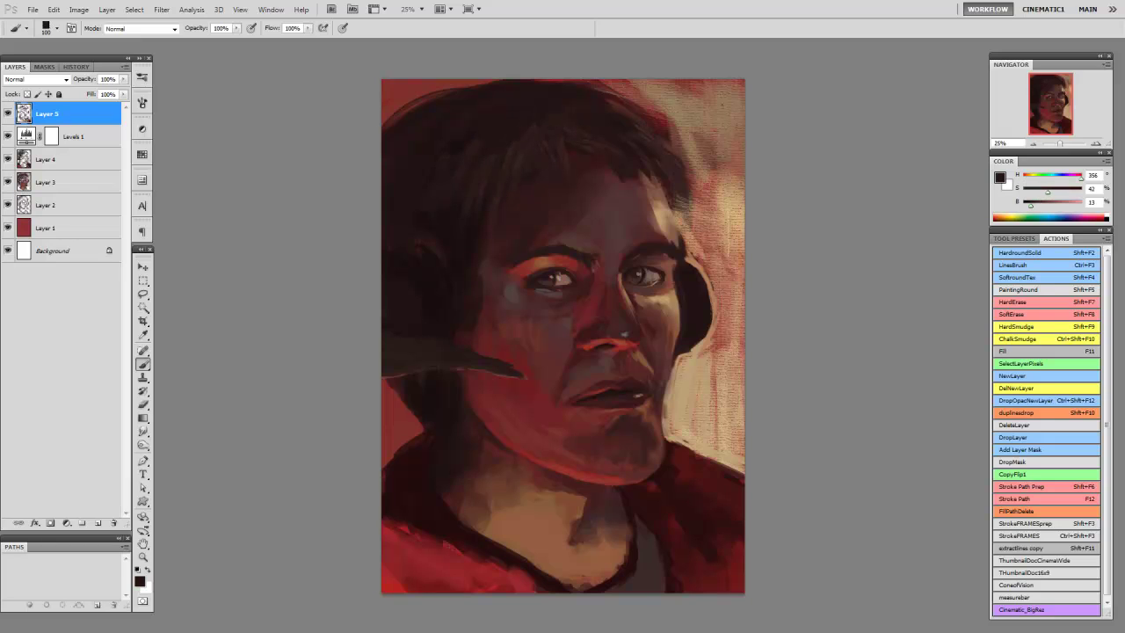
{"action": "left_click", "coordinate": [527, 153], "text": "alt"}
{"action": "mouse_move", "coordinate": [583, 156]}
{"action": "left_mouse_down"}
{"action": "mouse_move", "coordinate": [552, 216]}
{"action": "mouse_move", "coordinate": [567, 220]}
{"action": "left_mouse_up"}
Step: Darken the hair edge right of the eye and the headphone edge with dark red
{"action": "left_click", "coordinate": [562, 202], "text": "alt"}
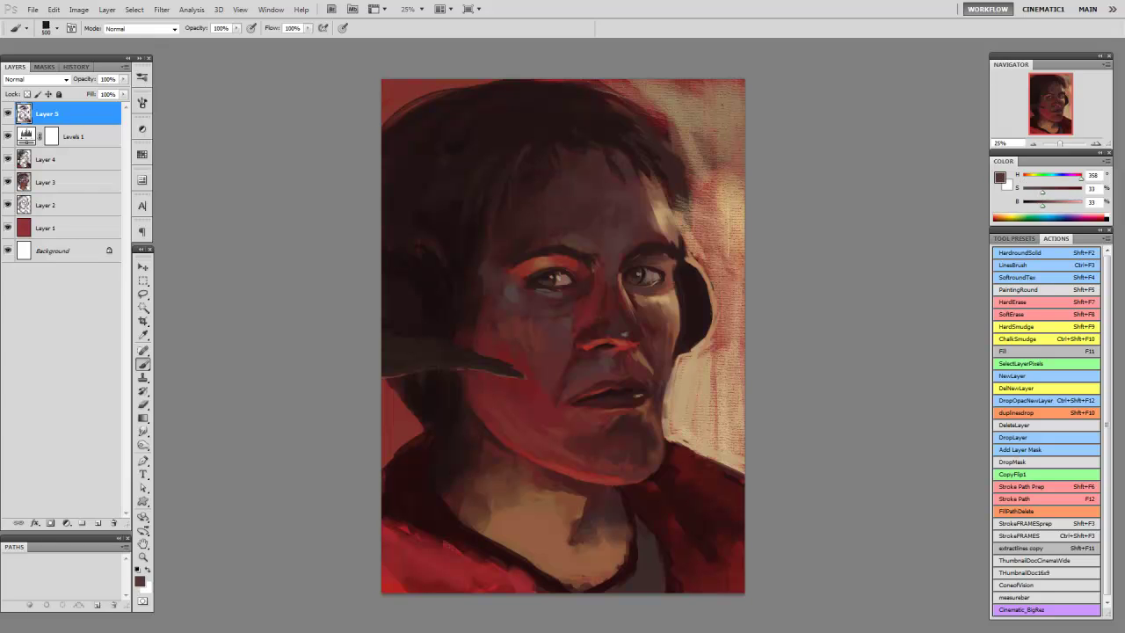
{"action": "left_click_drag", "start_coordinate": [665, 295], "coordinate": [677, 274]}
{"action": "left_click_drag", "start_coordinate": [671, 230], "coordinate": [676, 250]}
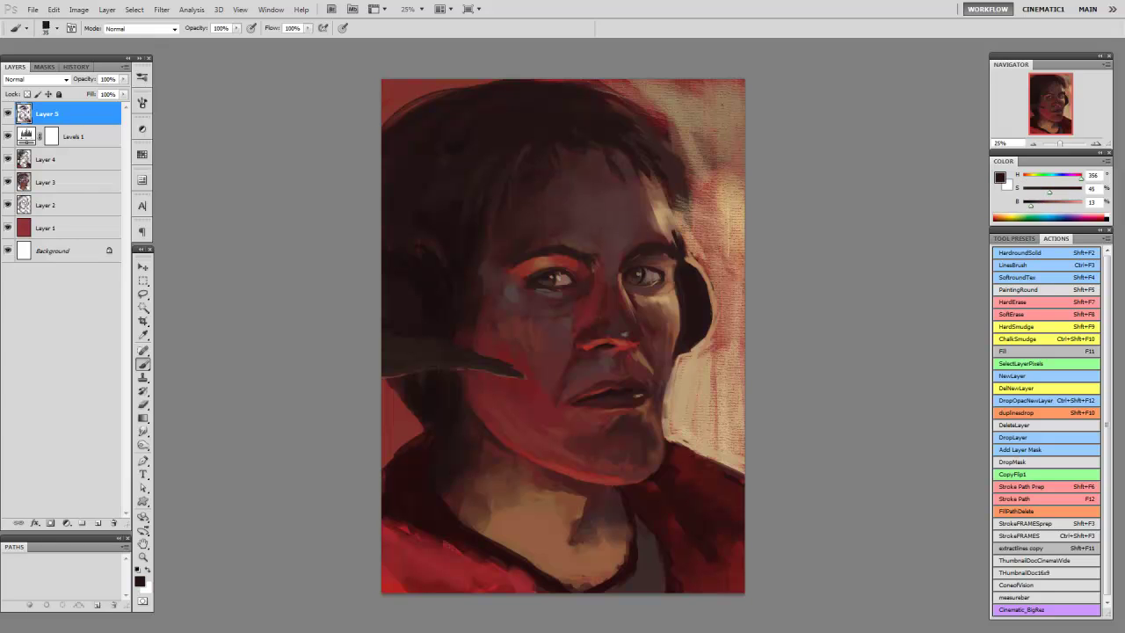
{"action": "left_click_drag", "start_coordinate": [666, 201], "coordinate": [689, 264]}
{"action": "left_click", "coordinate": [664, 193], "text": "alt"}
Step: Add light-brown strokes along the top-right headphone band and dark accents on the upper lip
{"action": "left_click", "coordinate": [654, 186], "text": "alt"}
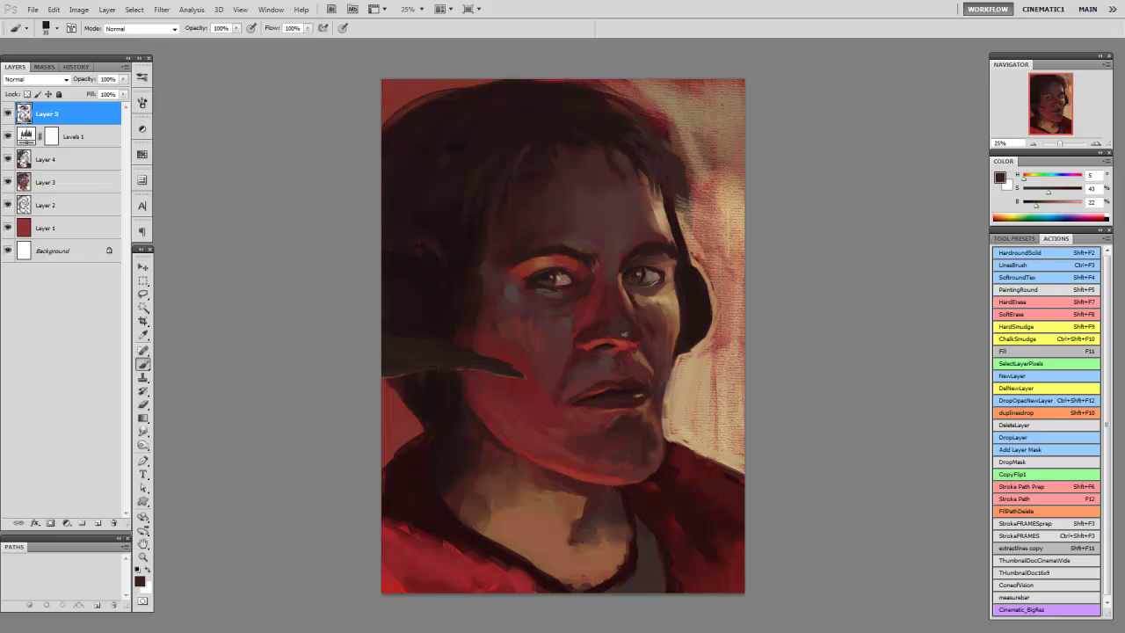
{"action": "left_click_drag", "start_coordinate": [661, 119], "coordinate": [684, 210]}
{"action": "left_click_drag", "start_coordinate": [685, 151], "coordinate": [689, 211]}
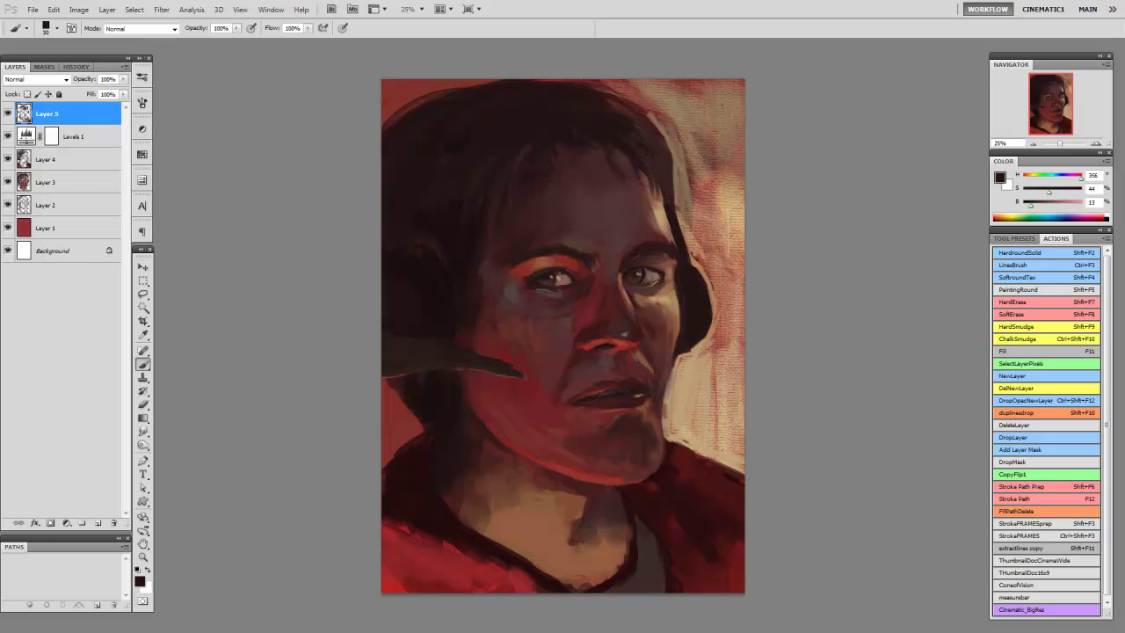
{"action": "key", "text": "bracketleft"}
{"action": "left_click_drag", "start_coordinate": [573, 377], "coordinate": [602, 364]}
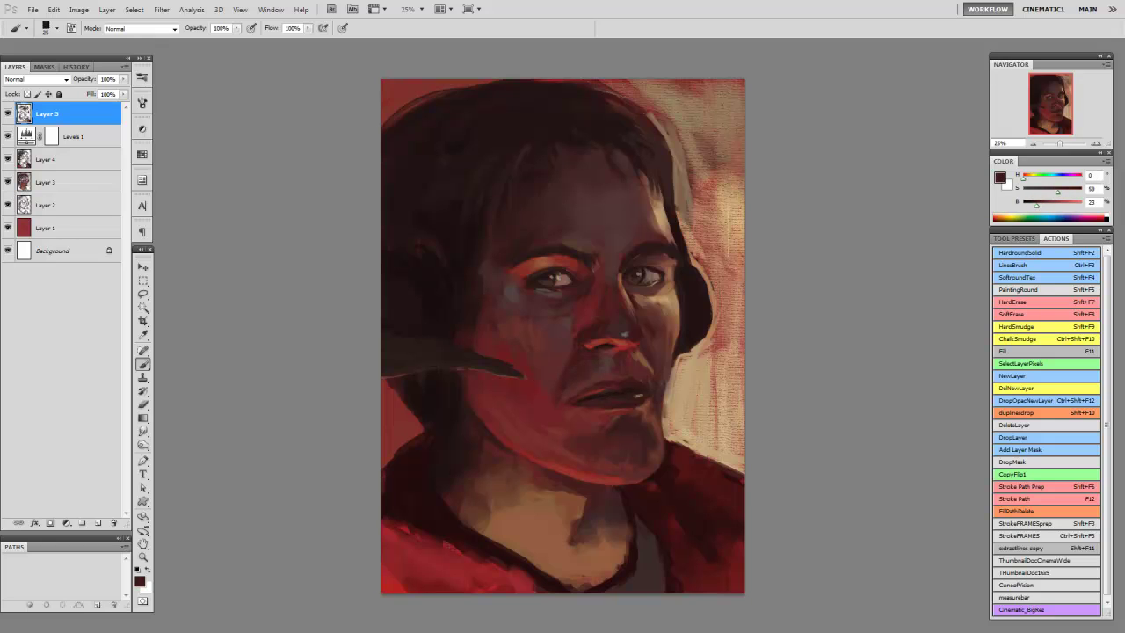